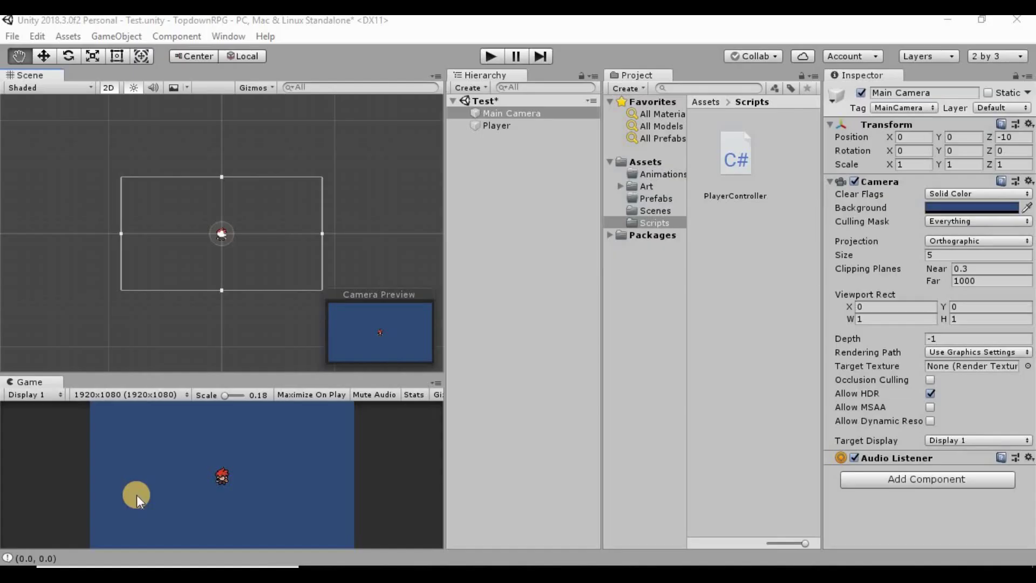
# - Play-test the scene by walking the player up, down, left and right, and stop play mode
pyautogui.click(490, 55)
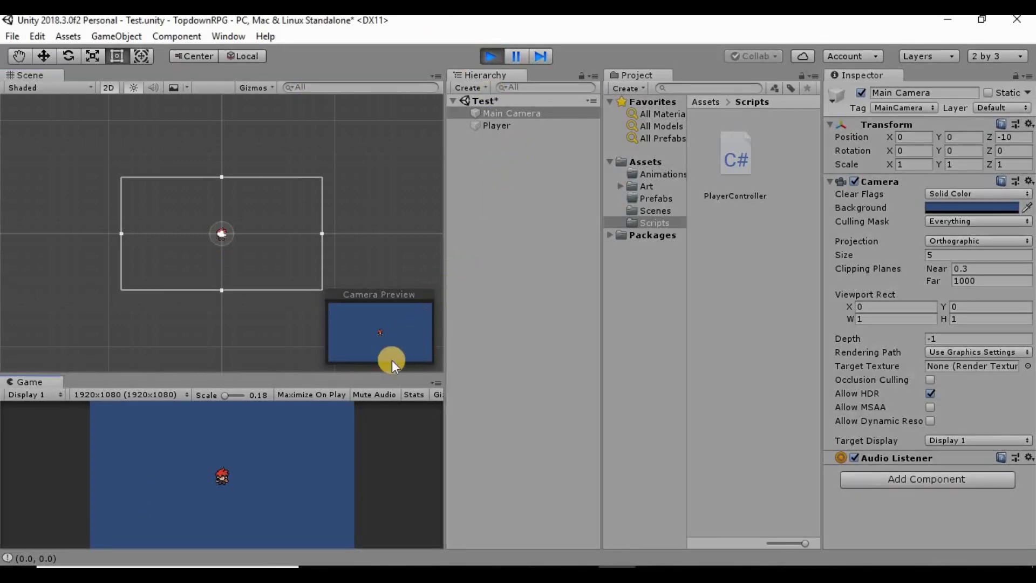
pyautogui.press('Right')
pyautogui.press('Left')
pyautogui.press('Down')
pyautogui.press('Right')
pyautogui.press('Up')
pyautogui.press('Left')
pyautogui.press('Down')
pyautogui.press('Right')
pyautogui.press('Up')
pyautogui.press('Left')
pyautogui.press('Right')
pyautogui.press('Down')
pyautogui.press('Up')
pyautogui.press('Down')
pyautogui.press('Right')
pyautogui.press('Up')
pyautogui.press('Left')
pyautogui.press('Down')
pyautogui.press('Right')
pyautogui.press('Left')
pyautogui.press('Down')
pyautogui.press('Right')
pyautogui.press('Up')
pyautogui.press('Left')
pyautogui.press('Down')
pyautogui.press('Right')
pyautogui.press('Up')
pyautogui.press('Right')
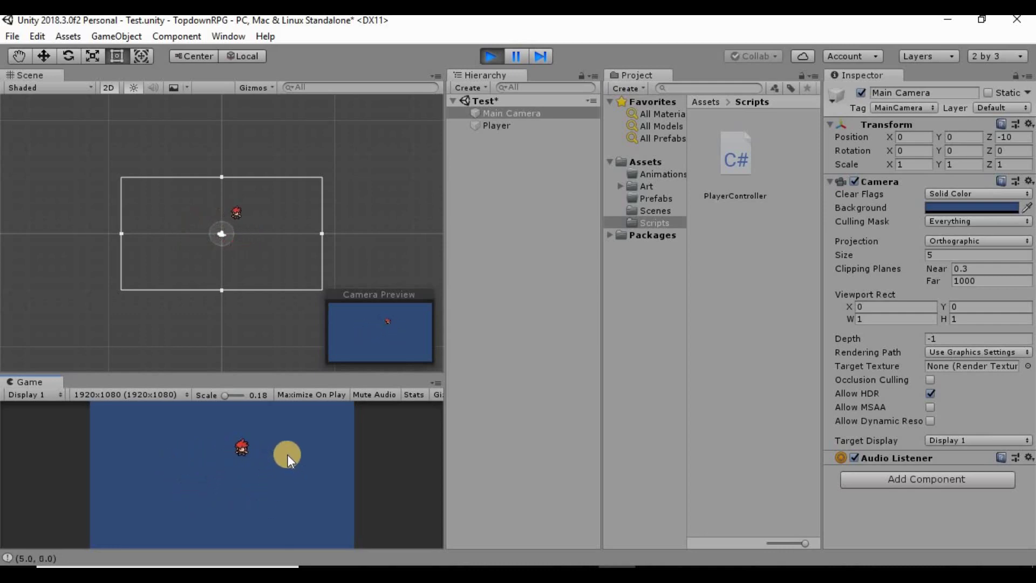
pyautogui.click(500, 60)
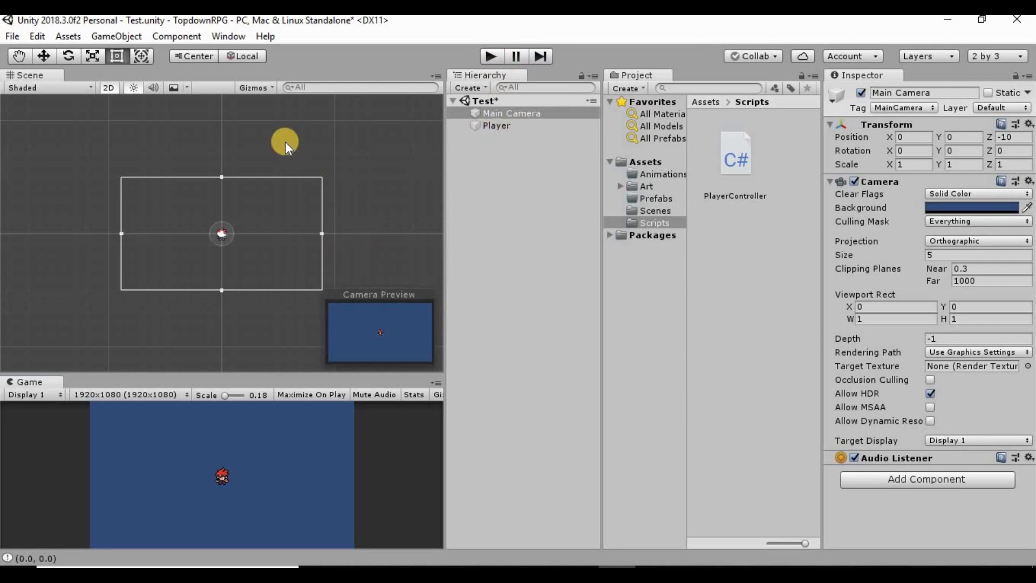
# - Open the Animation window and dock it beside the Game view
pyautogui.click(222, 35)
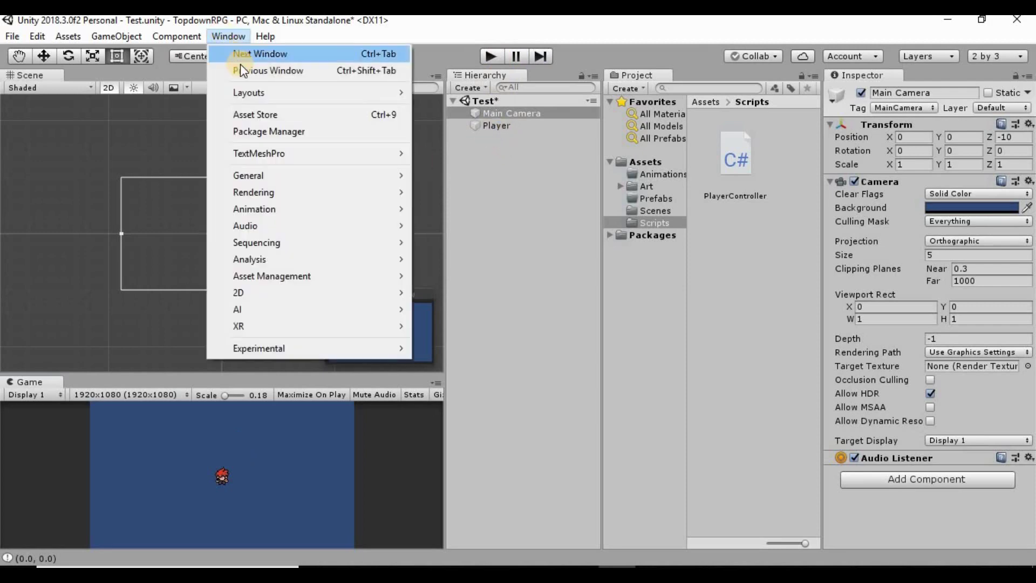
pyautogui.moveTo(265, 210)
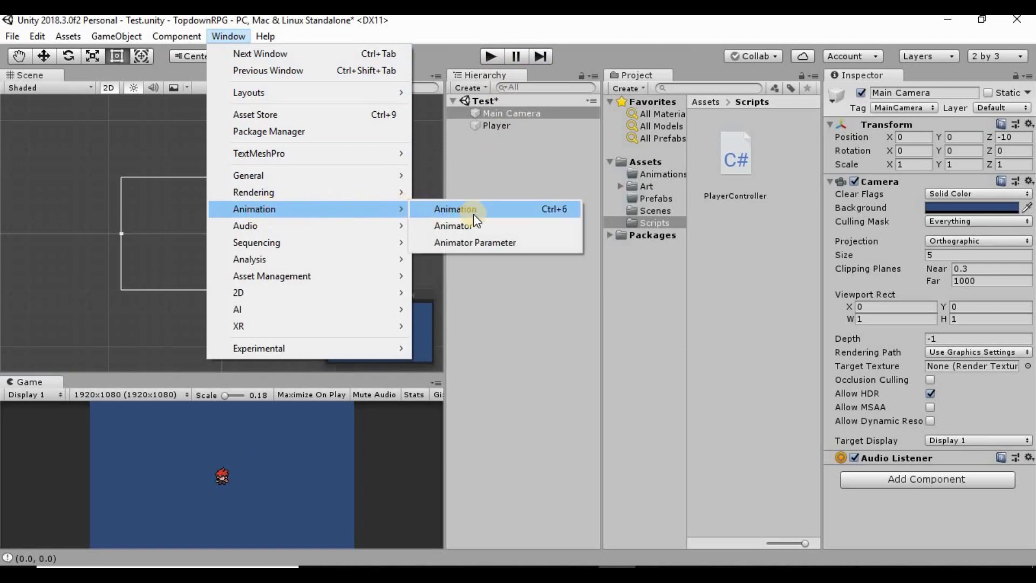
pyautogui.click(493, 215)
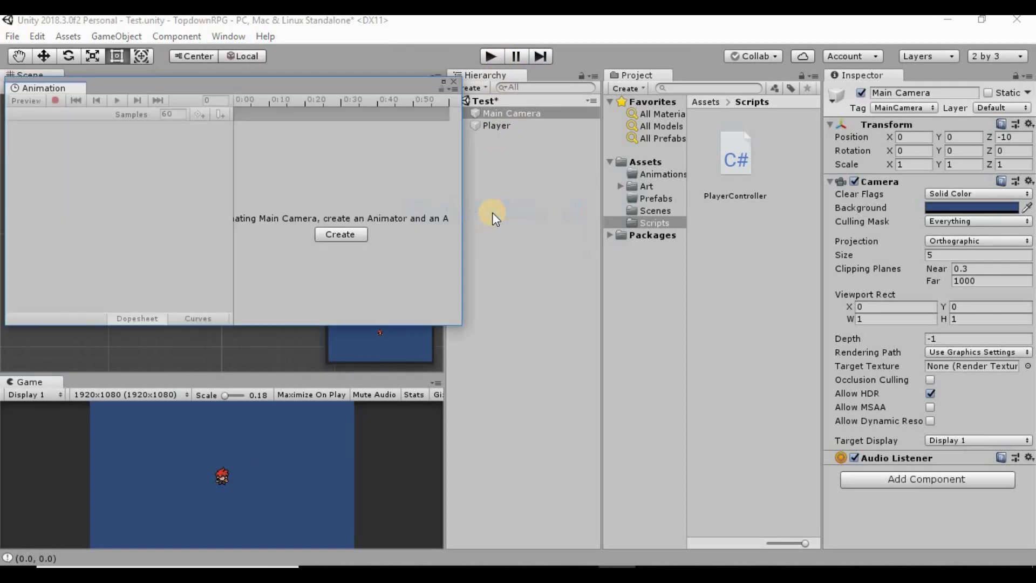
pyautogui.moveTo(296, 83); pyautogui.dragTo(594, 106)
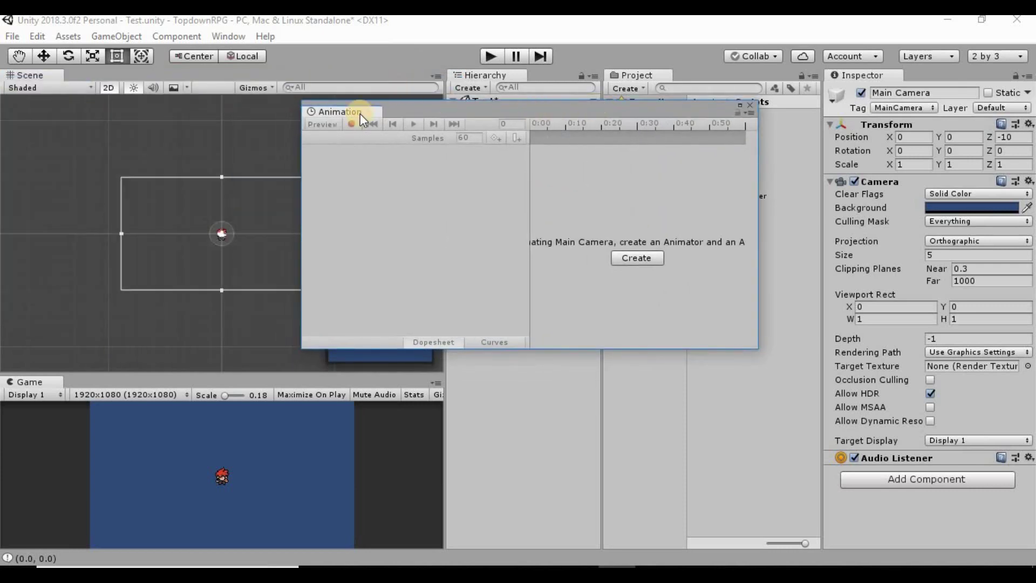
pyautogui.moveTo(354, 115); pyautogui.dragTo(155, 333)
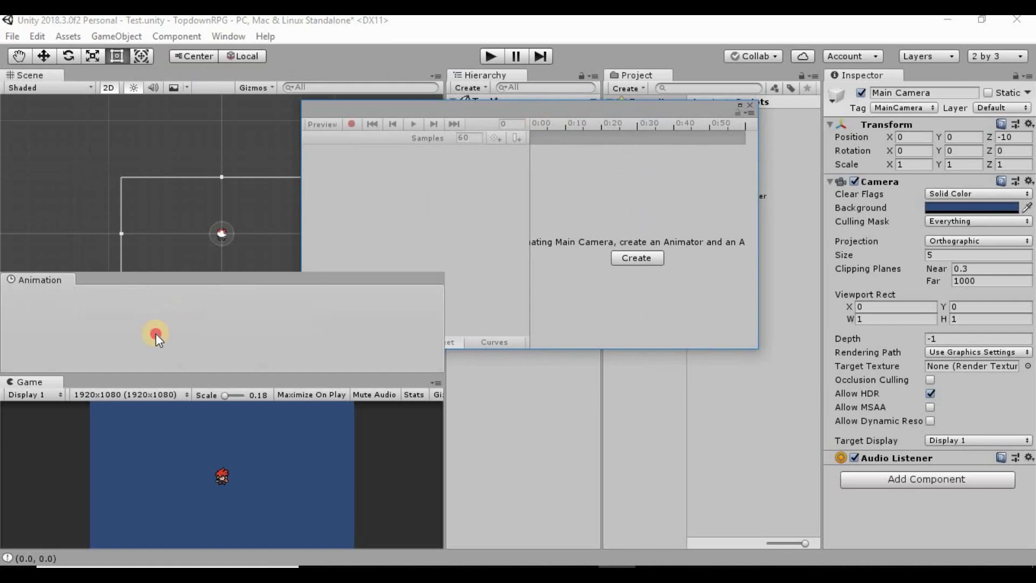
pyautogui.moveTo(121, 388); pyautogui.dragTo(114, 393)
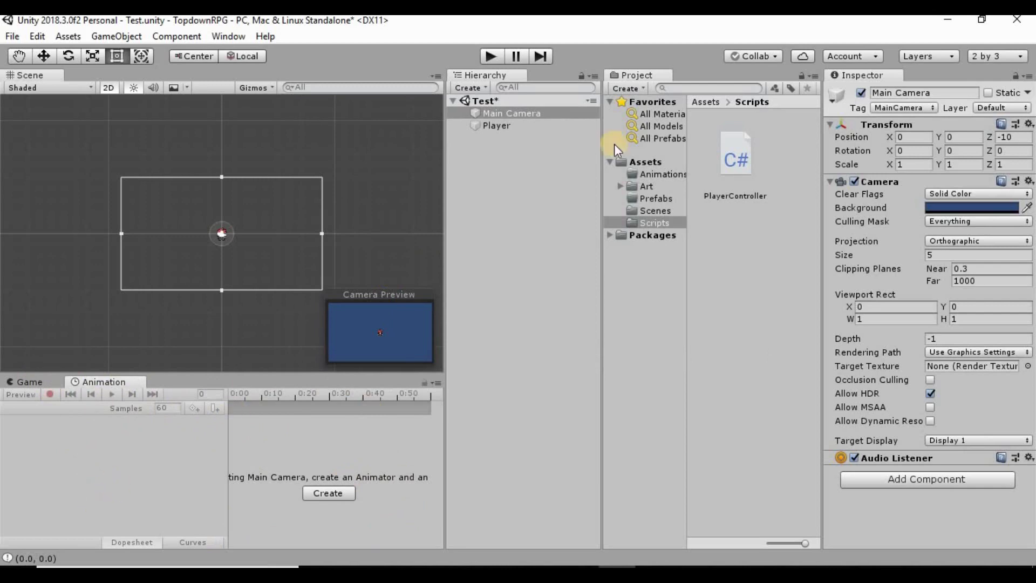
# - Create an animation clip named WalkUp for the Player object and save it in Assets/Animations
pyautogui.click(535, 129)
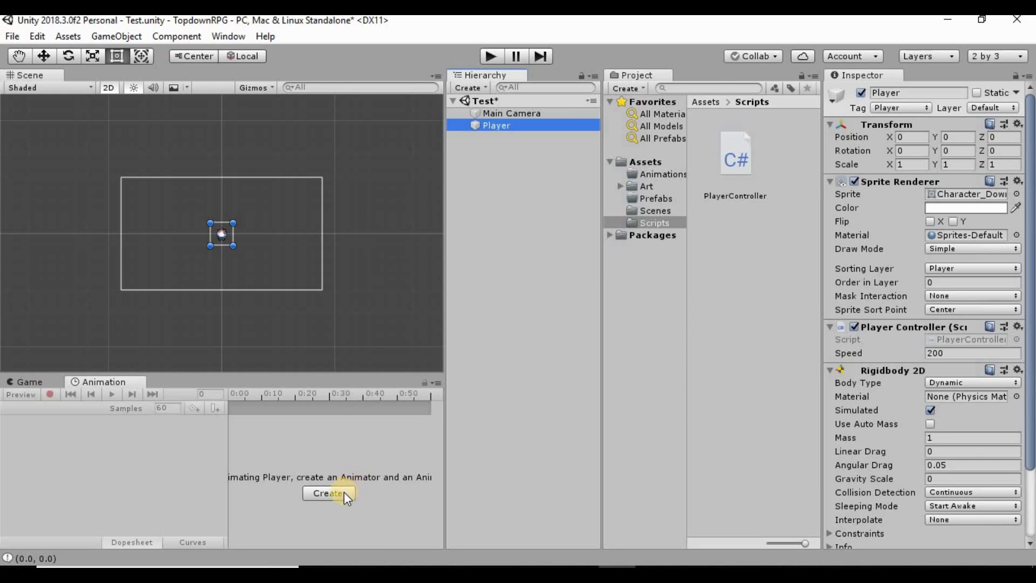
pyautogui.click(327, 492)
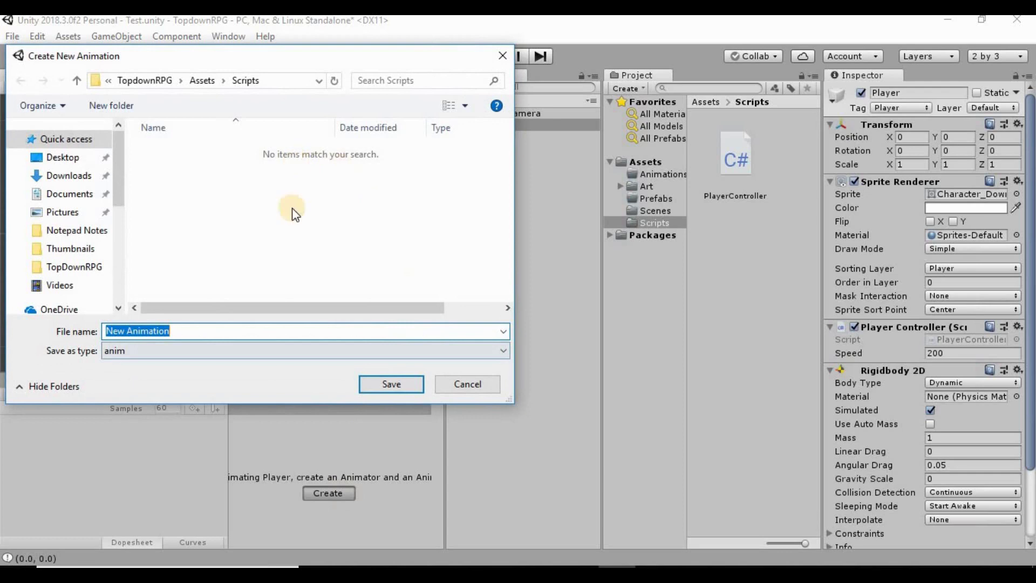
pyautogui.click(202, 82)
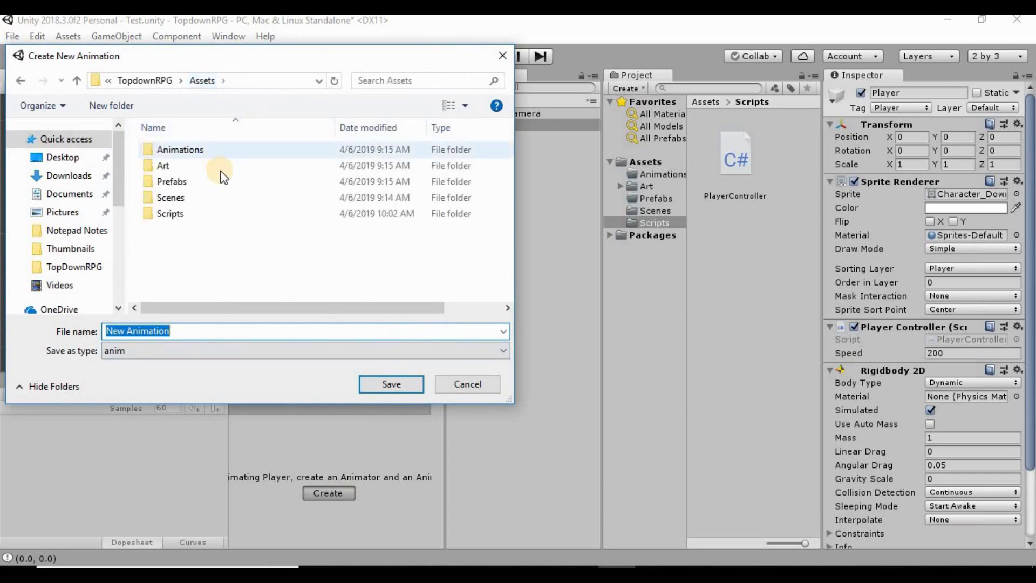
pyautogui.doubleClick(209, 149)
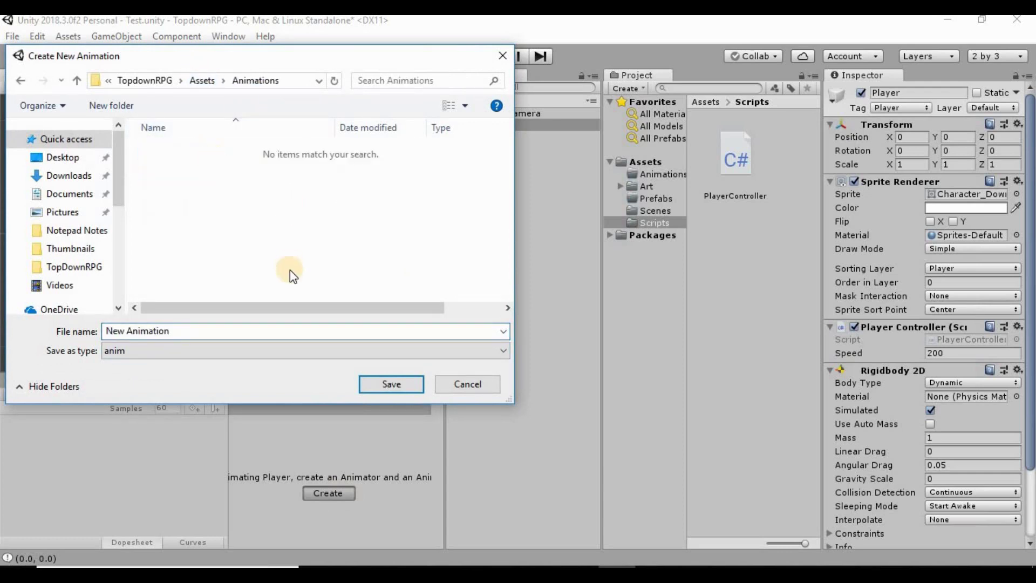
pyautogui.moveTo(235, 330); pyautogui.dragTo(105, 333)
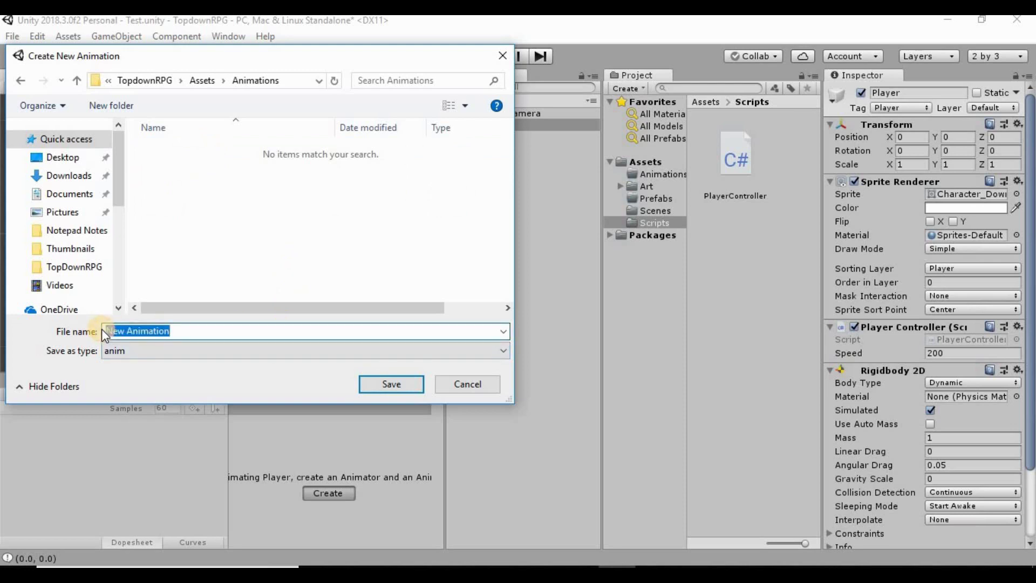
pyautogui.write('Wal')
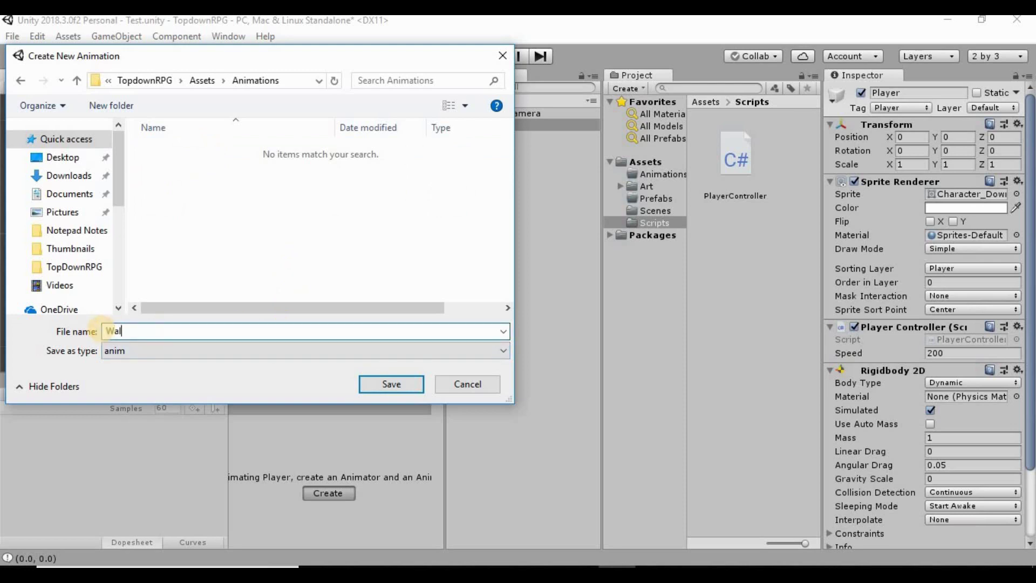
pyautogui.write('kUp')
pyautogui.press('Return')
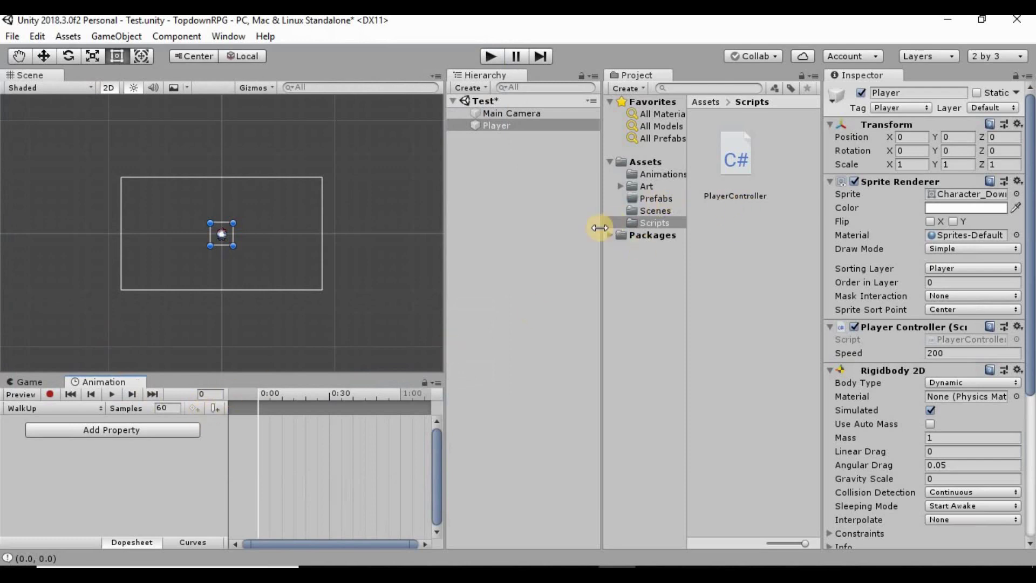
# - Open the Character subfolder inside the Art assets and expand the Character_Up sprite sheet
pyautogui.click(621, 187)
pyautogui.click(662, 198)
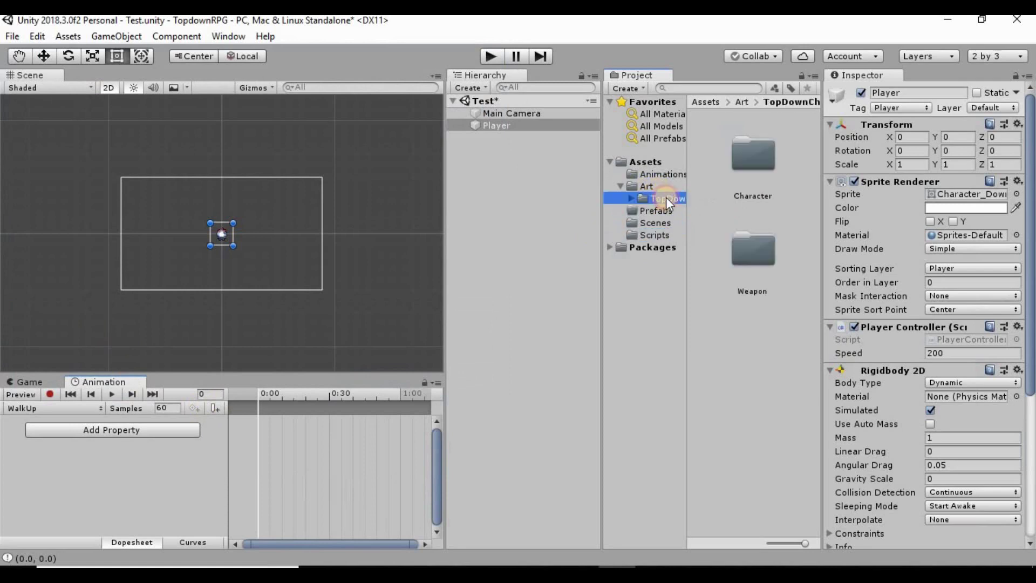
pyautogui.doubleClick(757, 166)
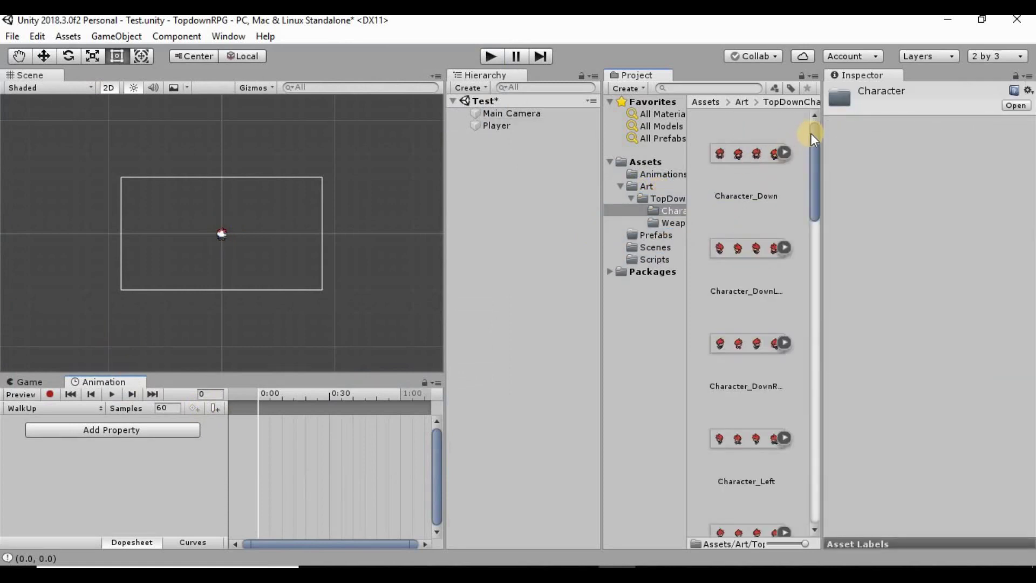
pyautogui.moveTo(812, 133); pyautogui.dragTo(825, 447)
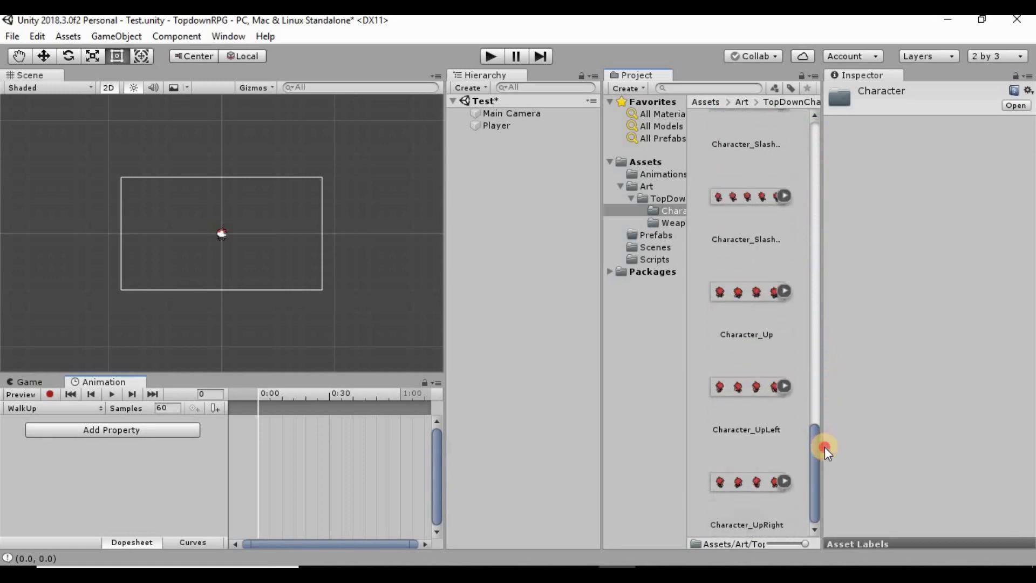
pyautogui.click(732, 289)
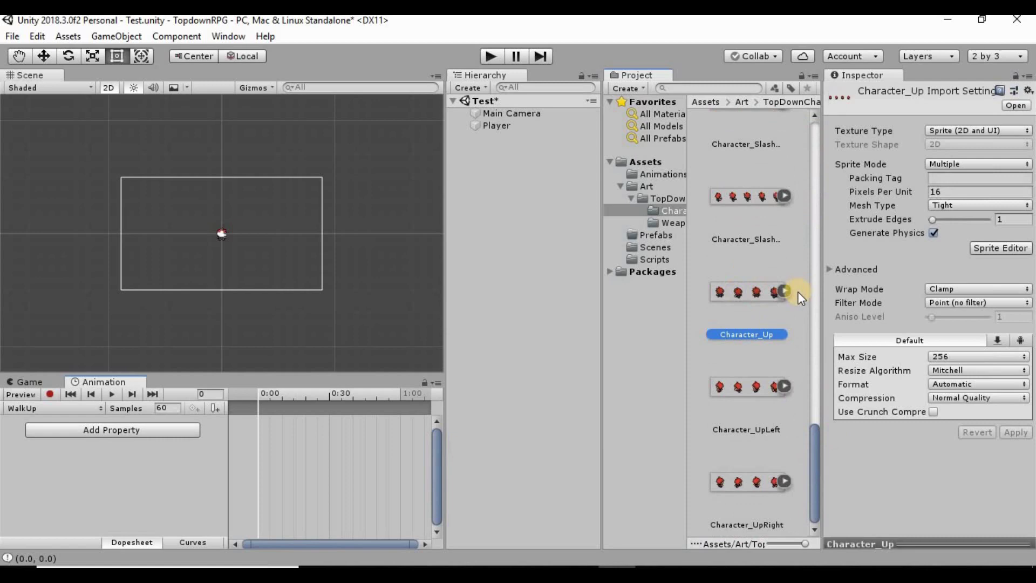
pyautogui.click(783, 291)
pyautogui.scroll(-5, 792, 301)
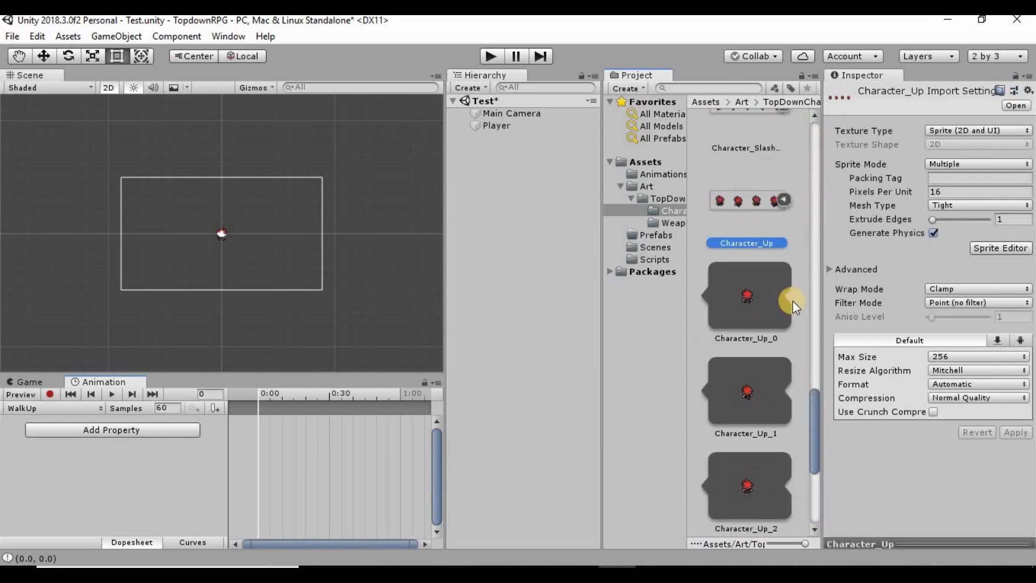
# - Add the sprites Character_Up_0 through Character_Up_3 to the WalkUp clip's timeline
pyautogui.click(759, 148)
pyautogui.scroll(-1, 765, 266)
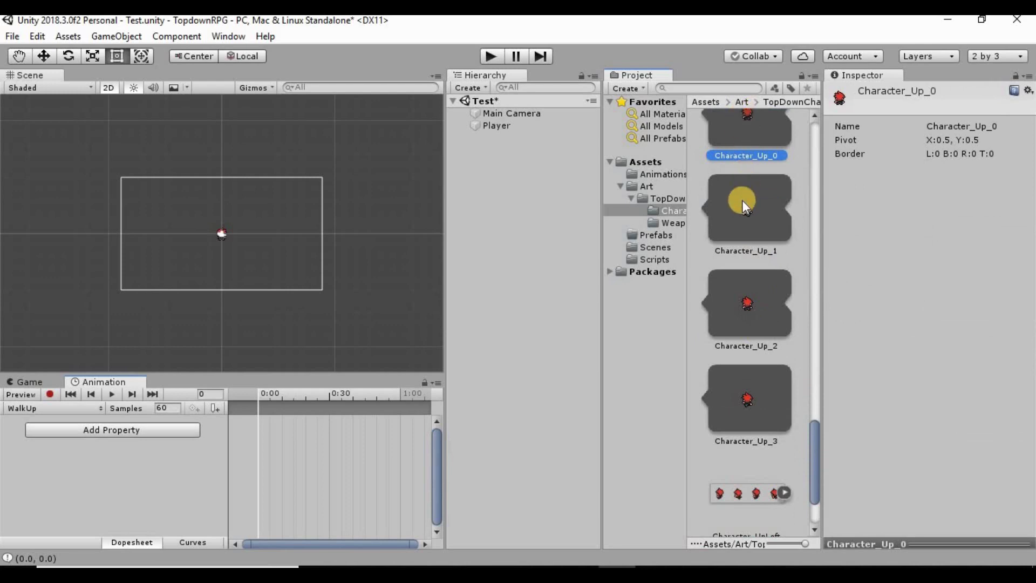
pyautogui.keyDown('shift'); pyautogui.click(758, 386); pyautogui.keyUp('shift')
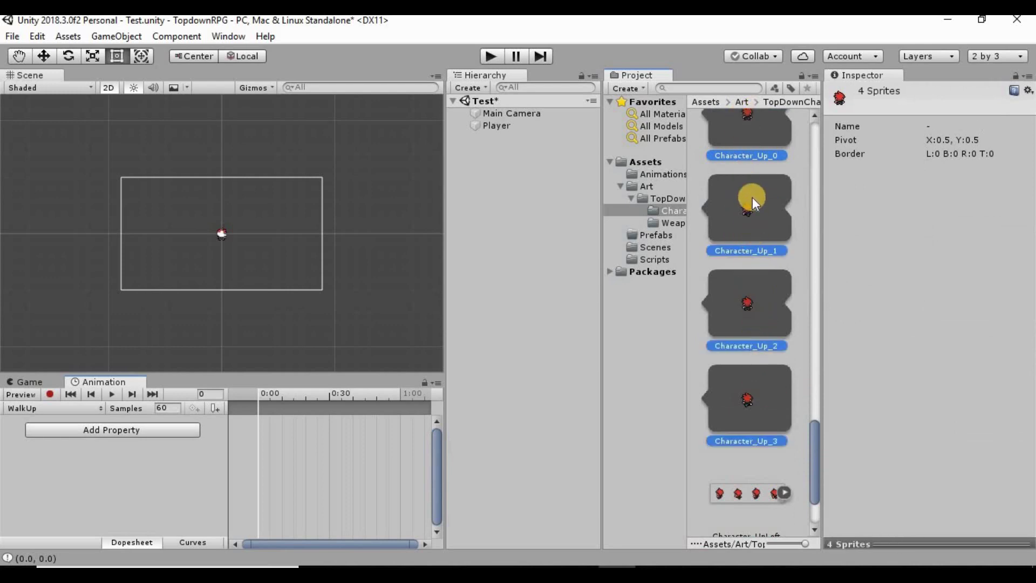
pyautogui.moveTo(752, 197); pyautogui.dragTo(283, 428)
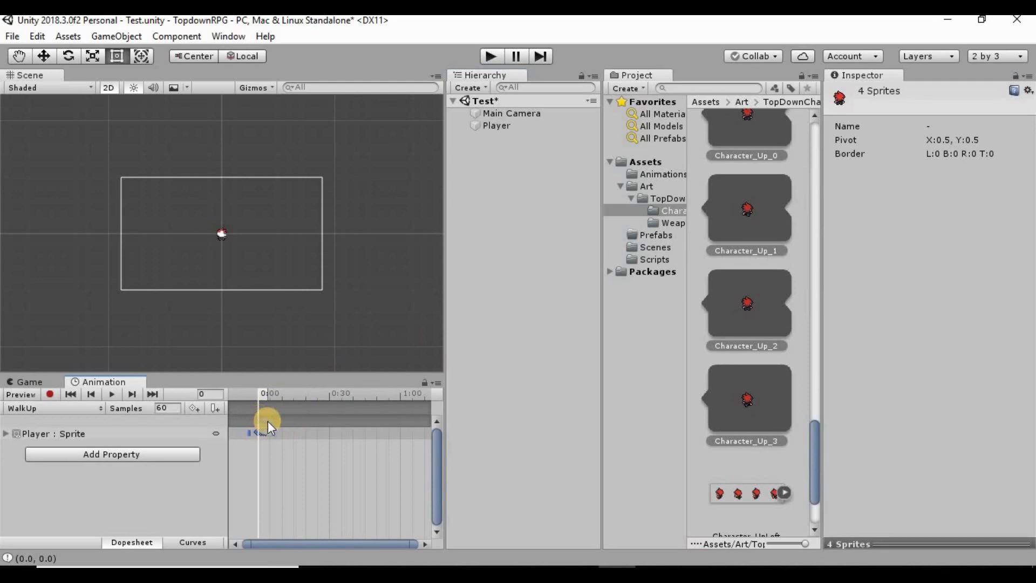
# - Try spreading the sprite keyframes out to about 0:30, and delete all keyframes from the WalkUp clip
pyautogui.click(266, 419)
pyautogui.click(263, 420)
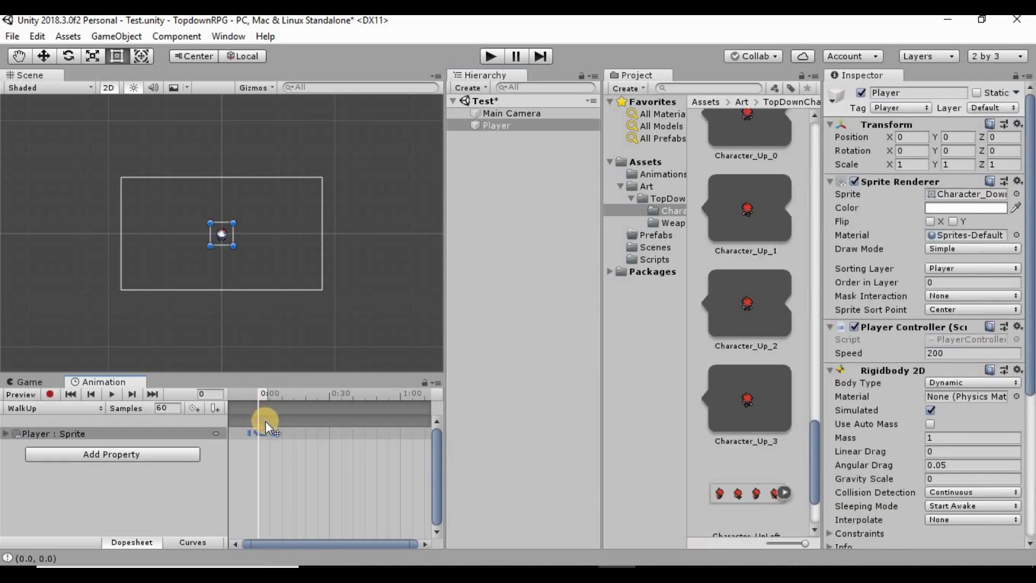
pyautogui.moveTo(265, 421); pyautogui.dragTo(340, 422)
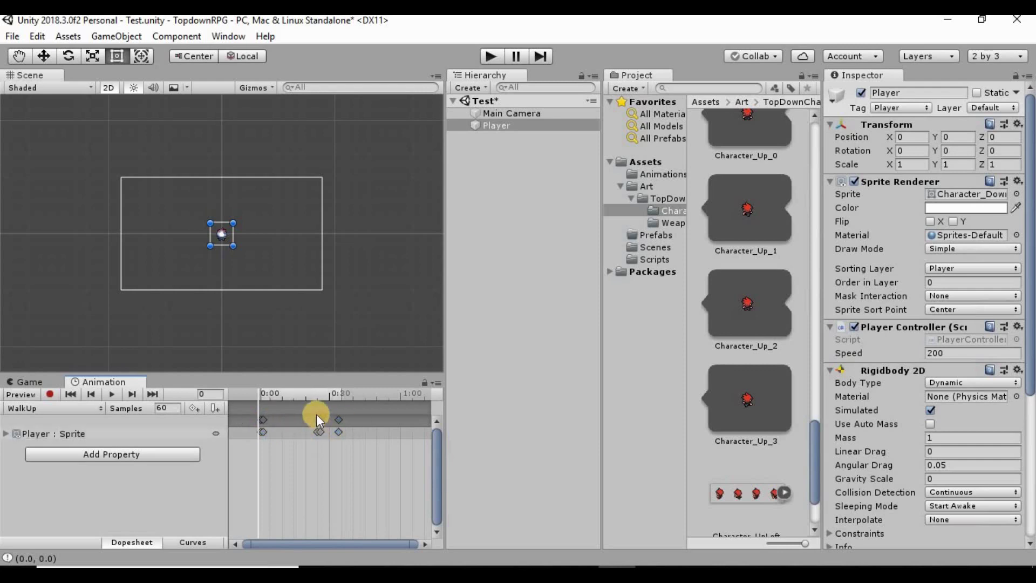
pyautogui.click(318, 421)
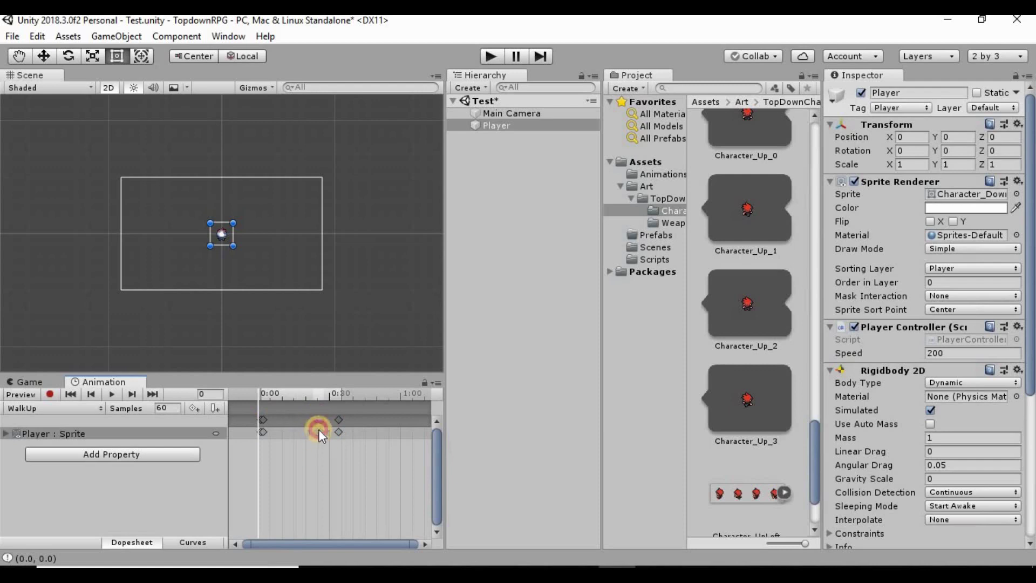
pyautogui.click(324, 420)
pyautogui.click(284, 427)
pyautogui.moveTo(370, 475); pyautogui.dragTo(241, 405)
pyautogui.press('Delete')
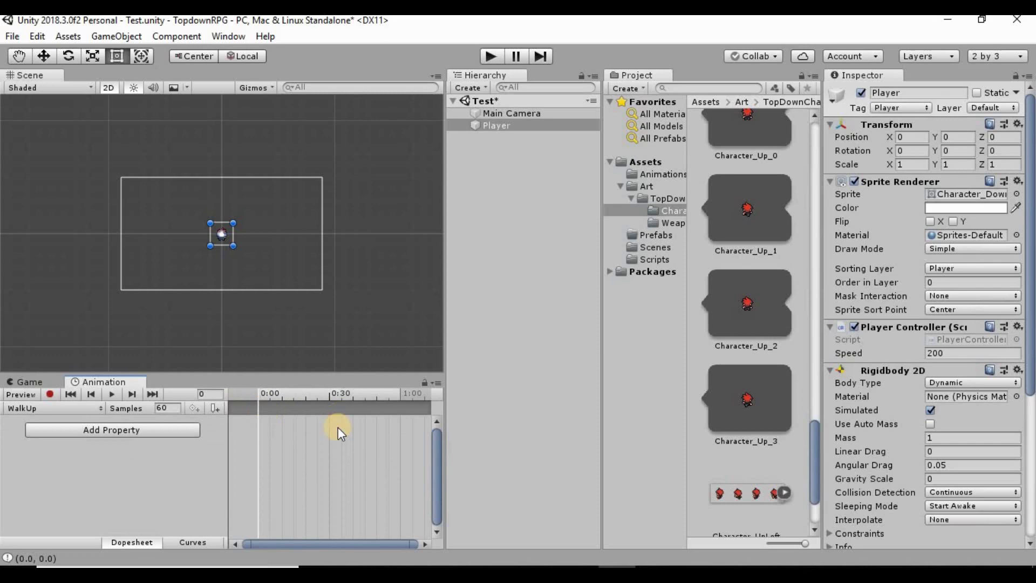
pyautogui.scroll(-1, 753, 178)
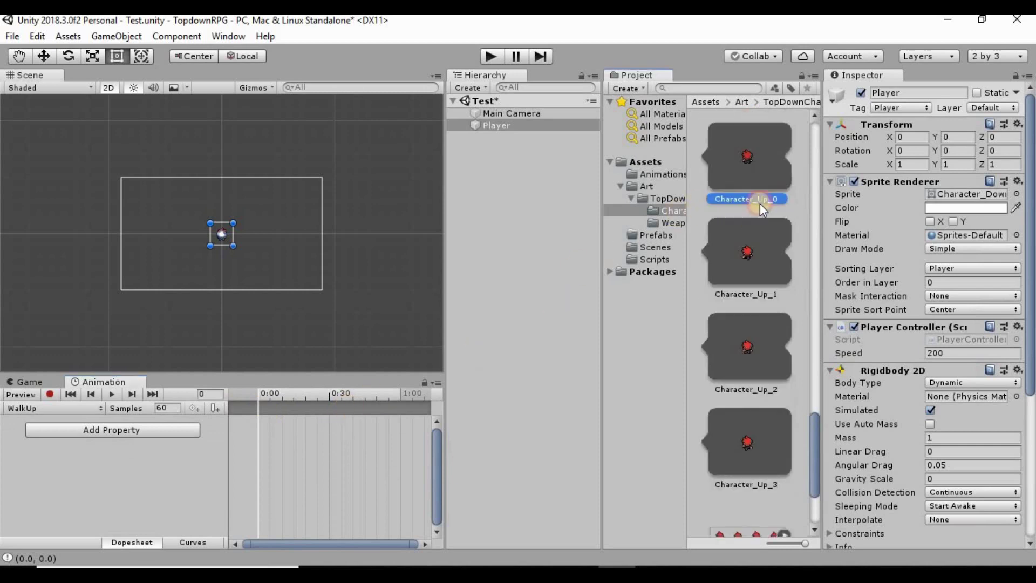
pyautogui.scroll(-1, 772, 320)
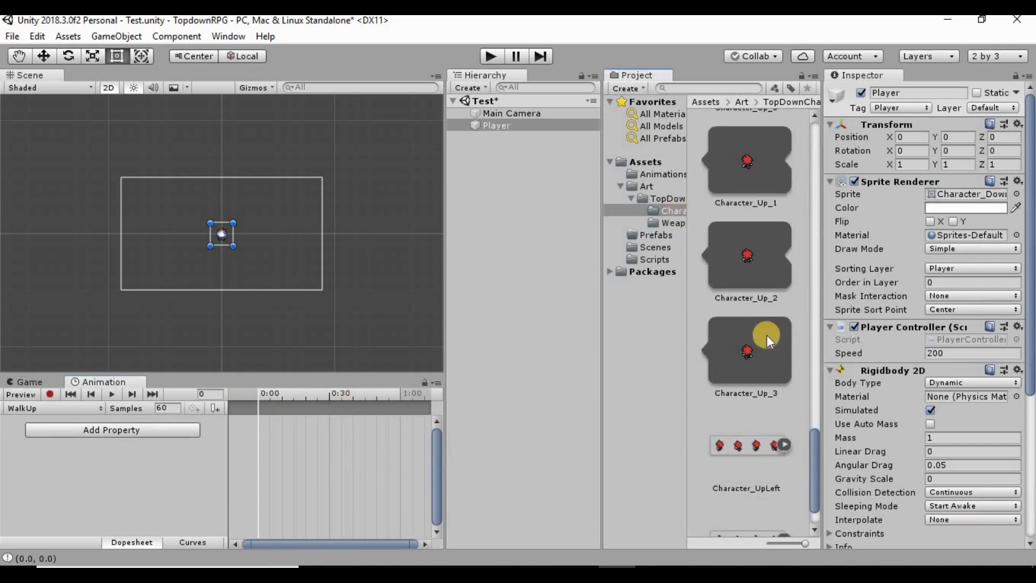
pyautogui.click(767, 336)
pyautogui.moveTo(762, 269); pyautogui.dragTo(287, 425)
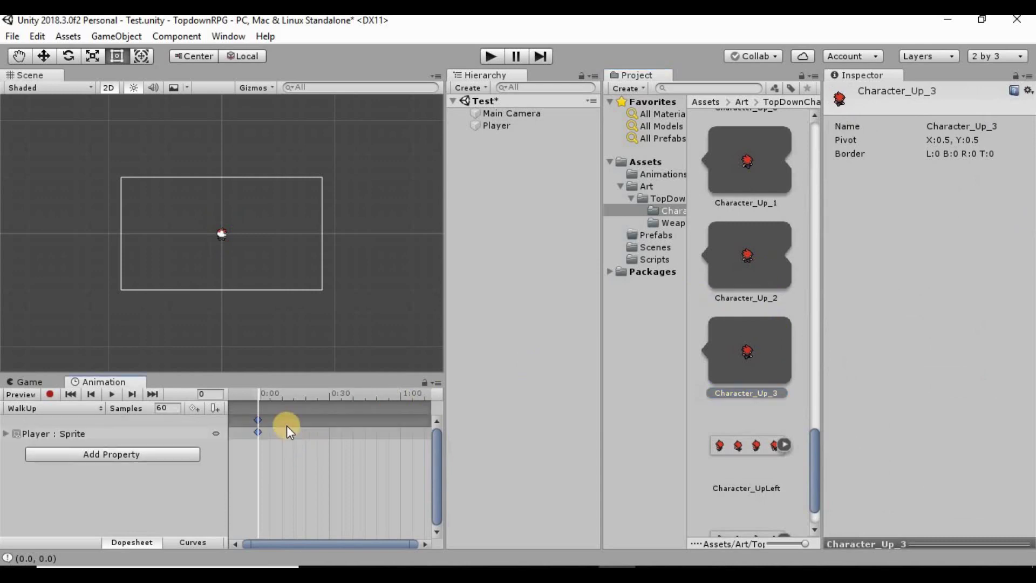
pyautogui.moveTo(435, 430); pyautogui.dragTo(768, 298)
# - Add all four Character_Up sprites to the WalkUp timeline and space their keyframes at 0:00, 0:10, 0:20 and 0:30
pyautogui.scroll(2, 742, 262)
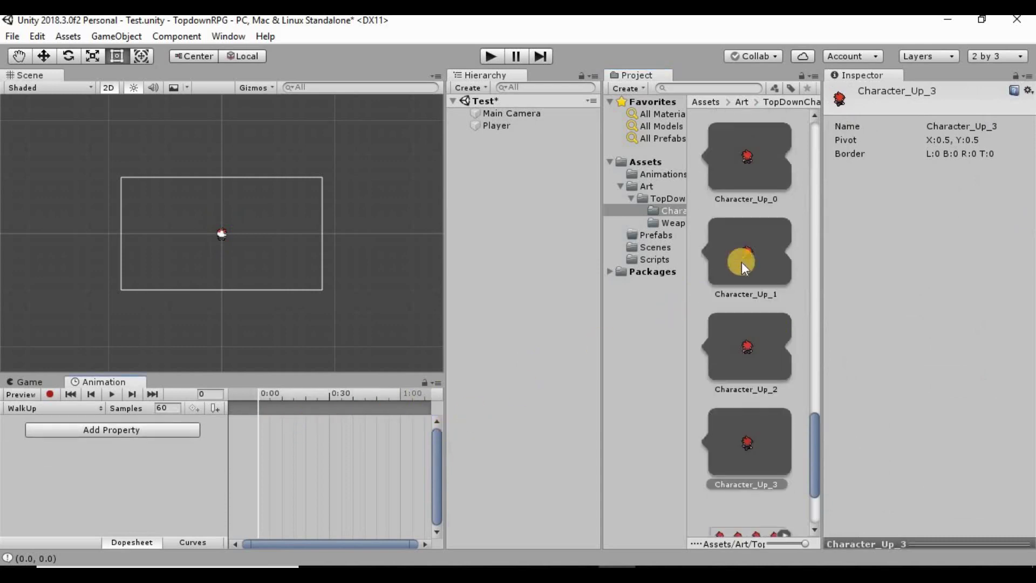
pyautogui.keyDown('shift'); pyautogui.click(759, 185); pyautogui.keyUp('shift')
pyautogui.moveTo(752, 158); pyautogui.dragTo(403, 427)
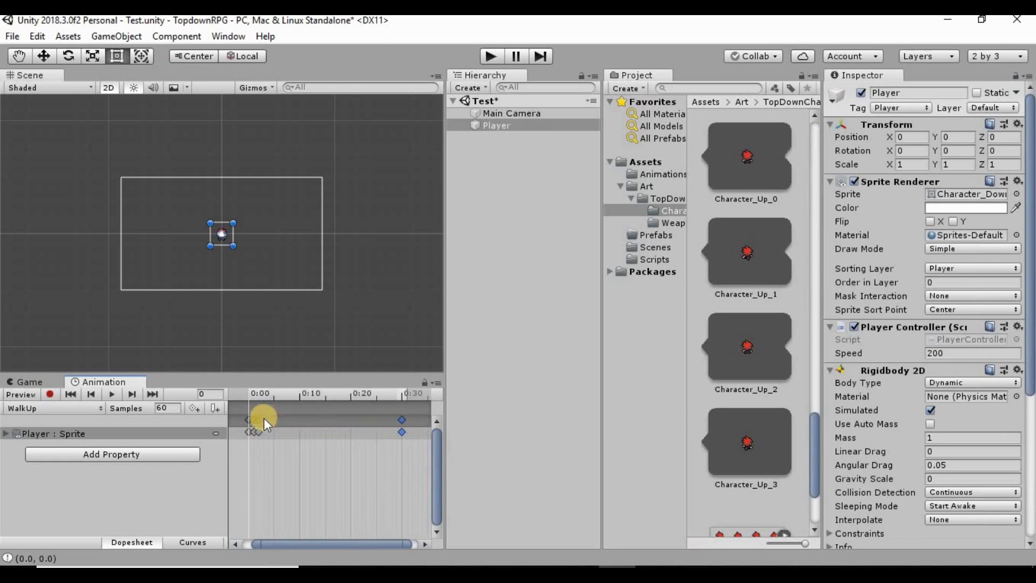
pyautogui.moveTo(261, 420); pyautogui.dragTo(270, 421)
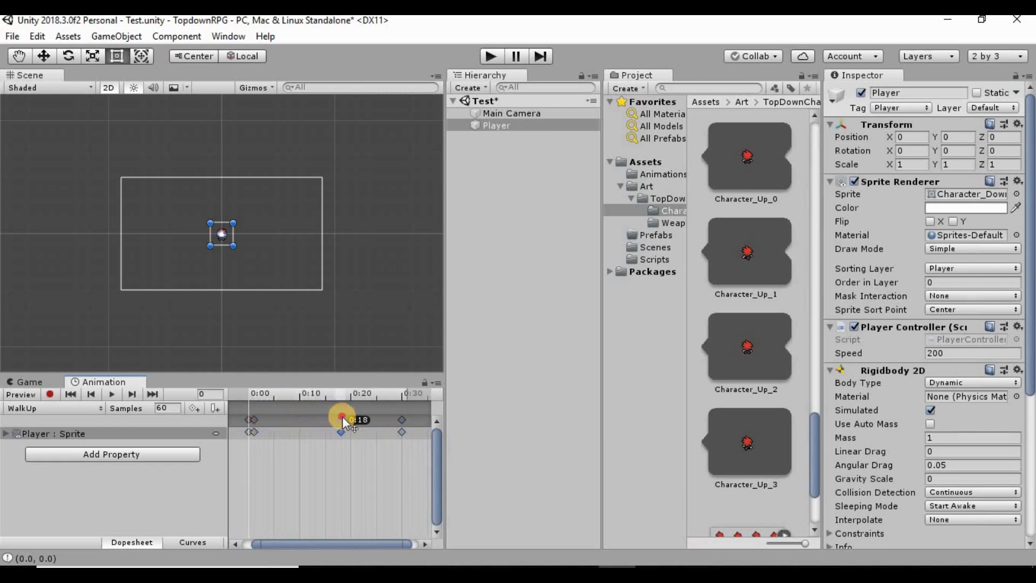
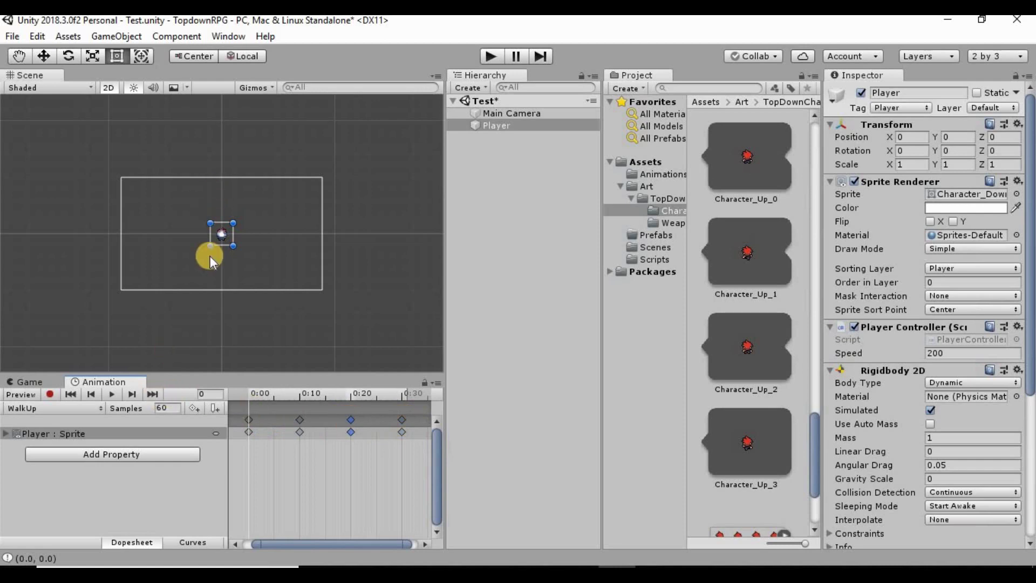
# - Move the Main Camera along the X axis in the scene, clear of the player sprite
pyautogui.scroll(5, 212, 257)
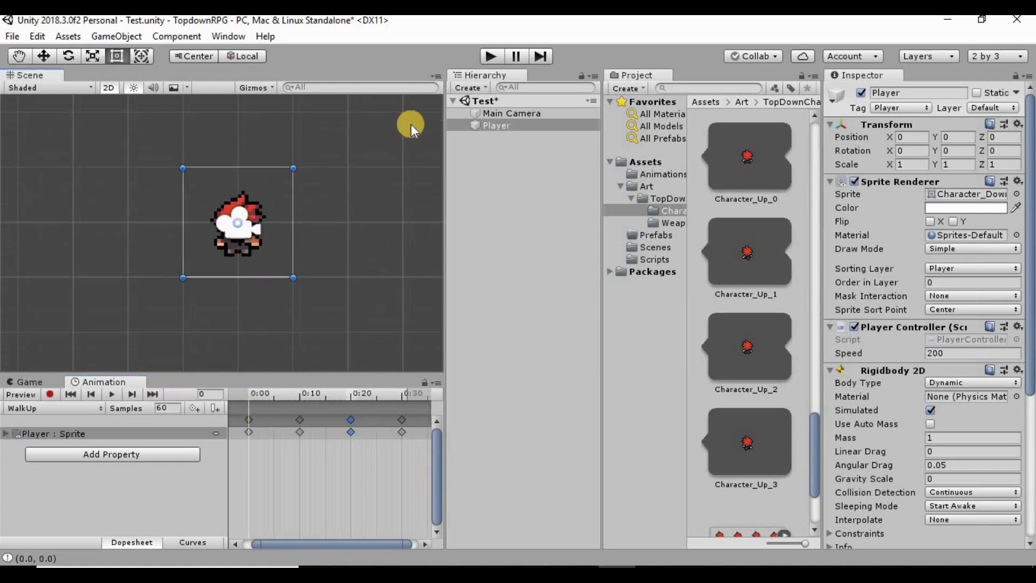
pyautogui.click(512, 113)
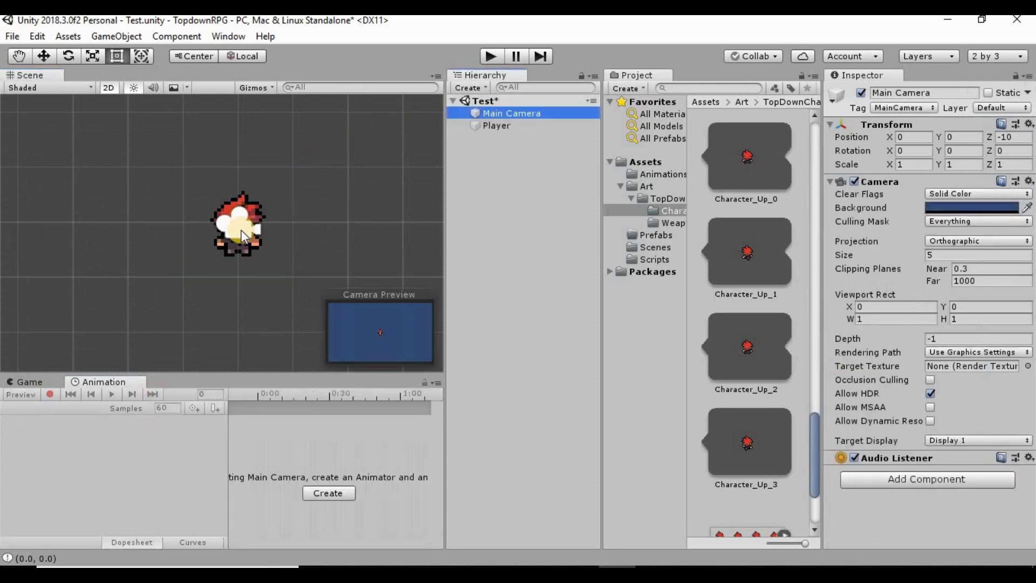
pyautogui.press('w')
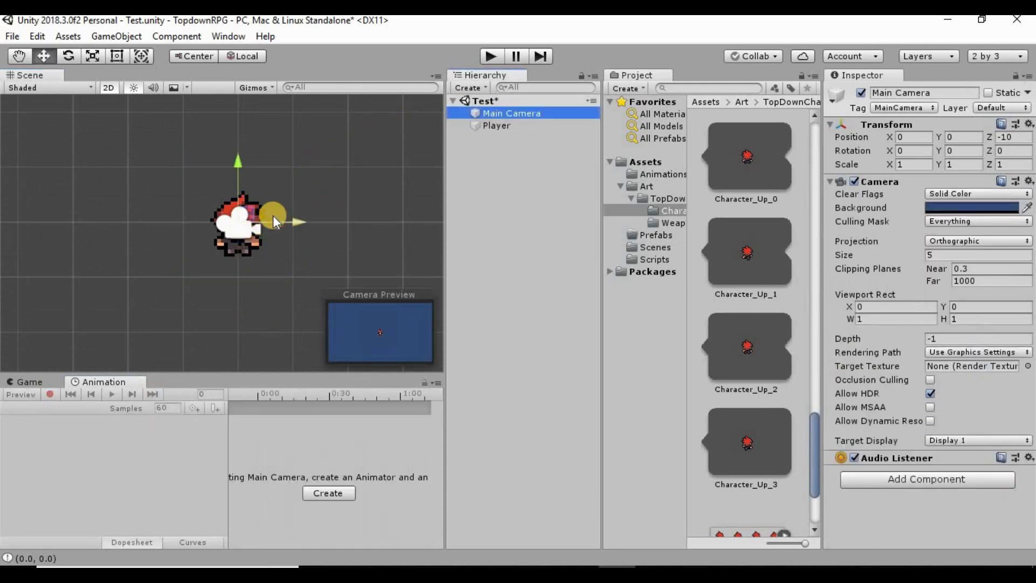
pyautogui.moveTo(296, 219); pyautogui.dragTo(407, 222)
# - Play back the WalkUp clip on the Player object and stop the preview
pyautogui.click(503, 124)
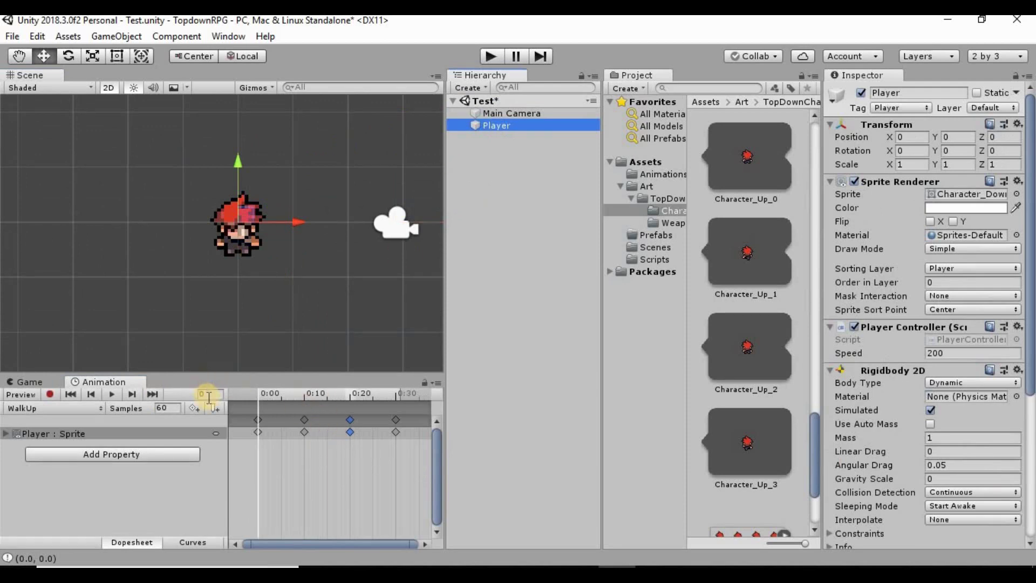
pyautogui.click(114, 393)
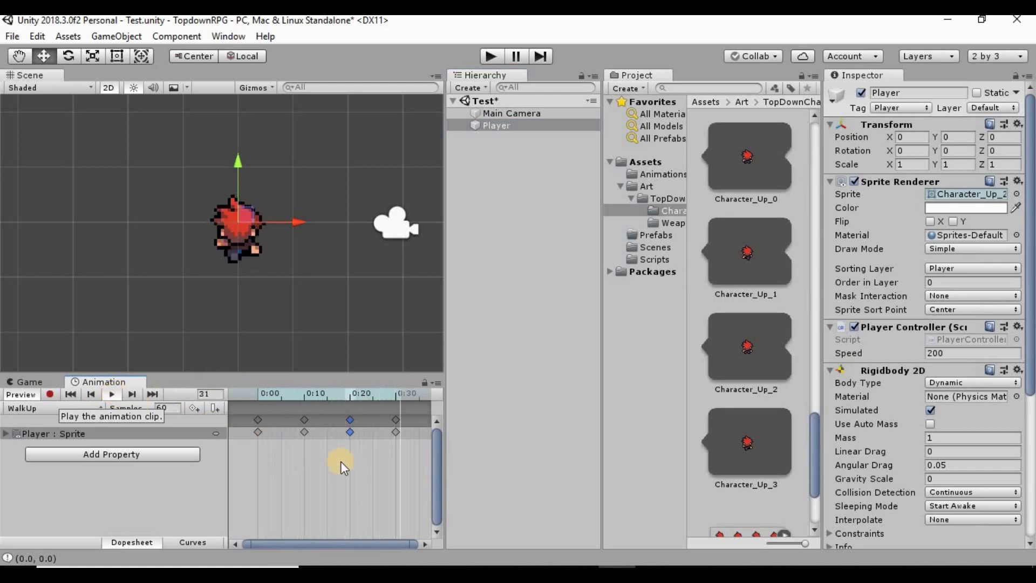
pyautogui.click(402, 398)
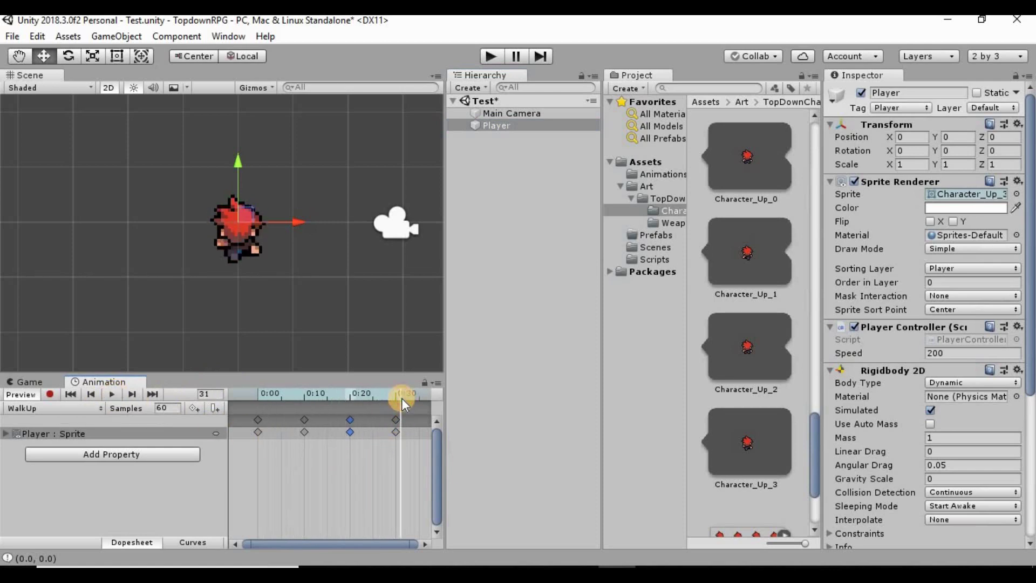
pyautogui.click(110, 394)
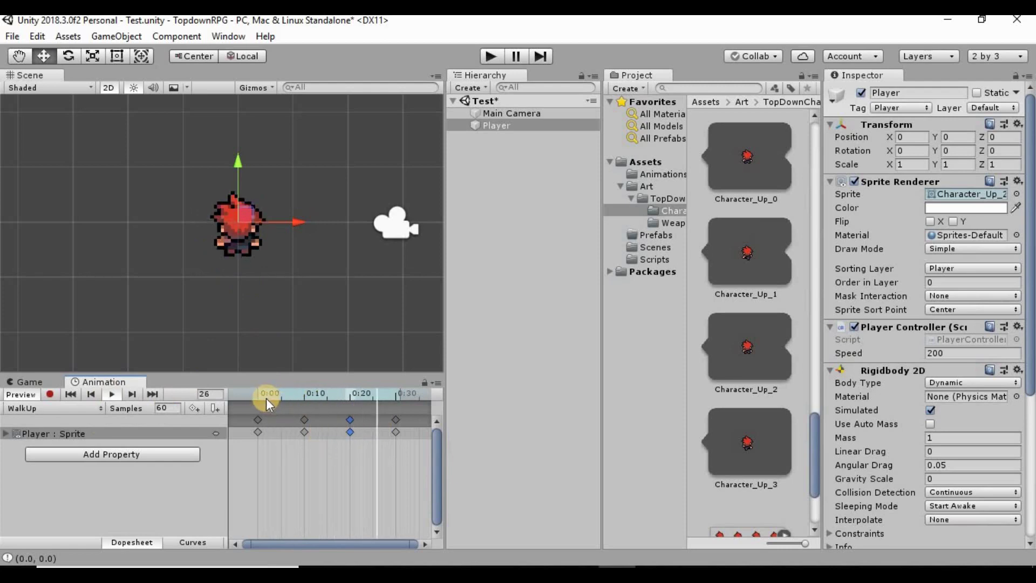
pyautogui.click(112, 394)
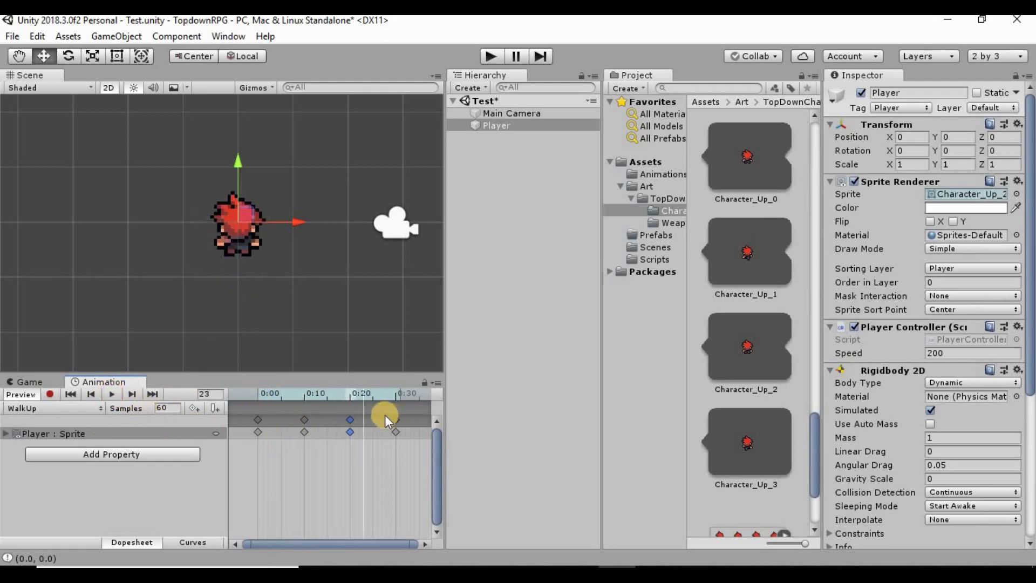
# - Go through the four WalkUp keyframes one by one, from 0:00 to 0:30
pyautogui.click(257, 419)
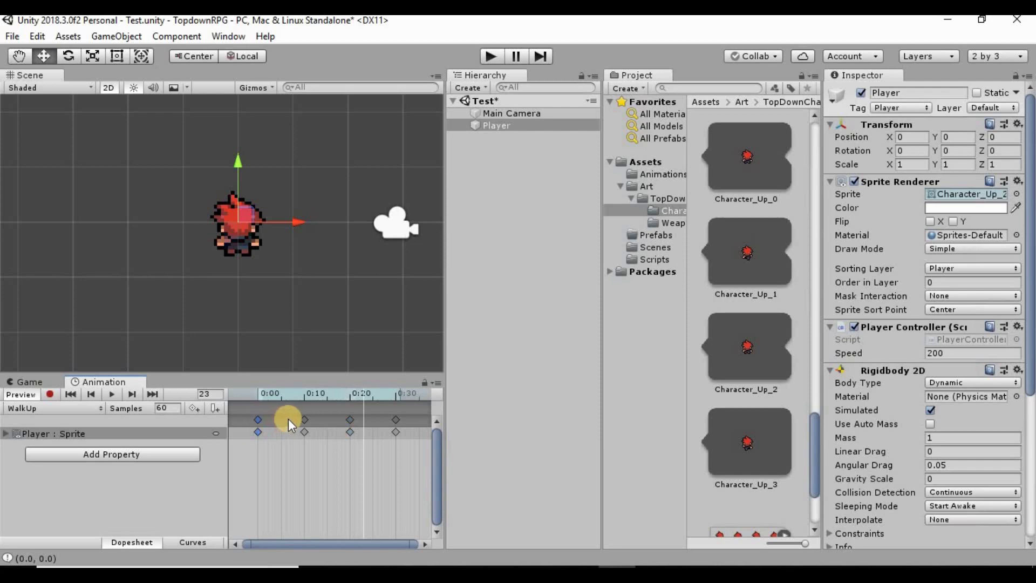
pyautogui.click(259, 419)
pyautogui.click(303, 419)
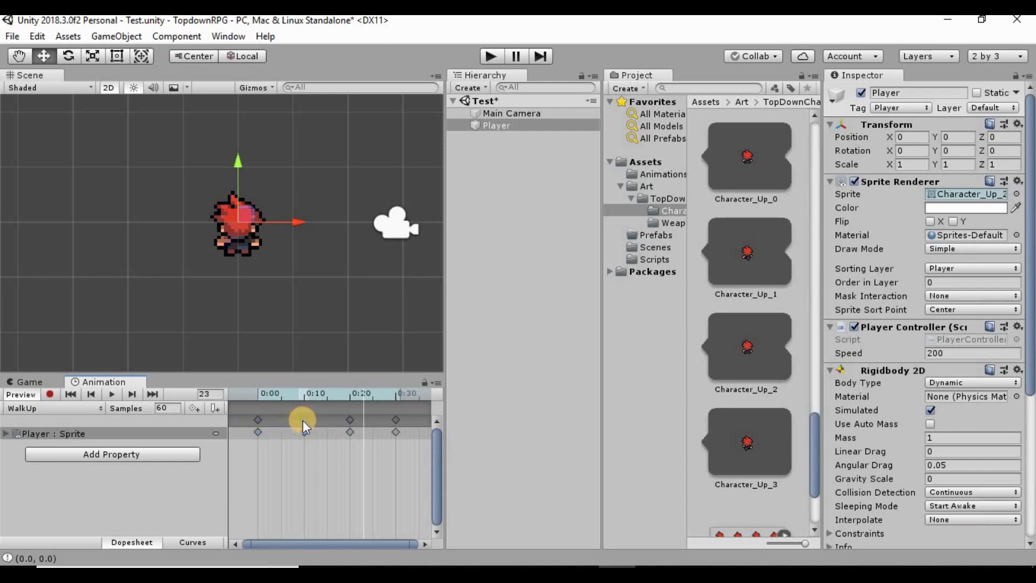
pyautogui.click(350, 419)
pyautogui.click(396, 420)
# - Add the Character_Up_3 sprite to the WalkUp timeline as an extra keyframe at 0:40
pyautogui.click(425, 545)
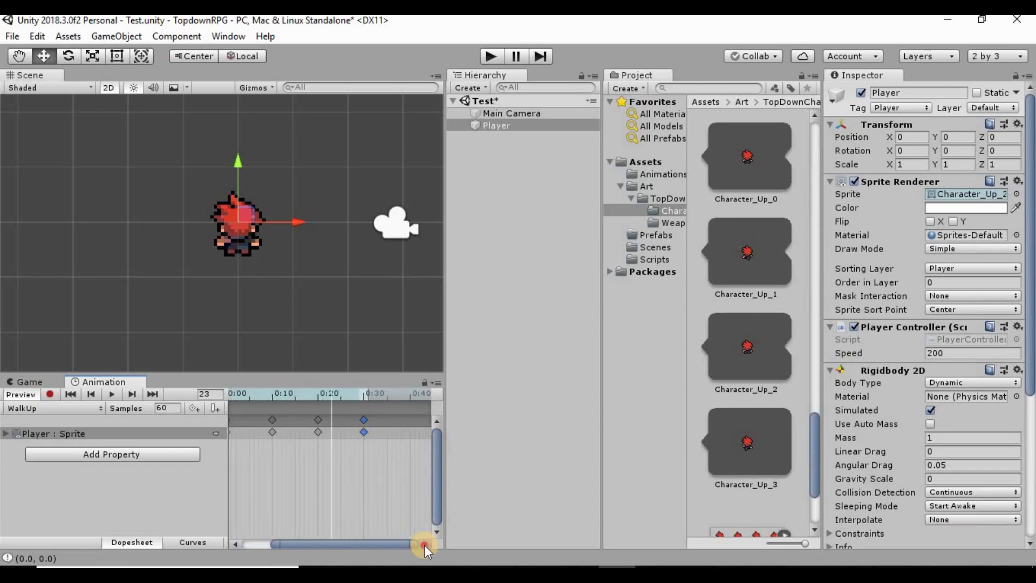
pyautogui.moveTo(426, 545); pyautogui.dragTo(450, 518)
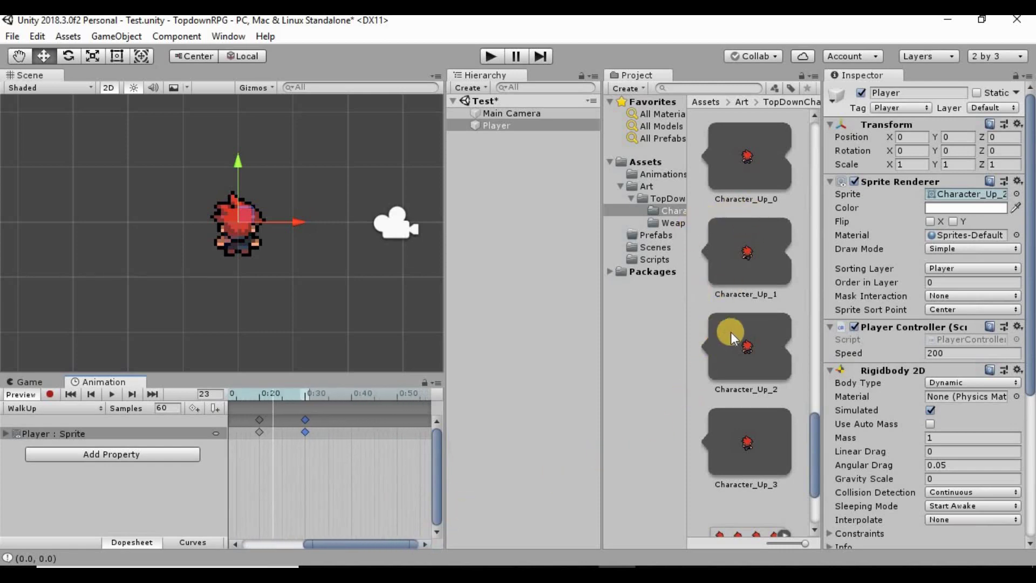
pyautogui.scroll(-2, 740, 334)
pyautogui.click(760, 296)
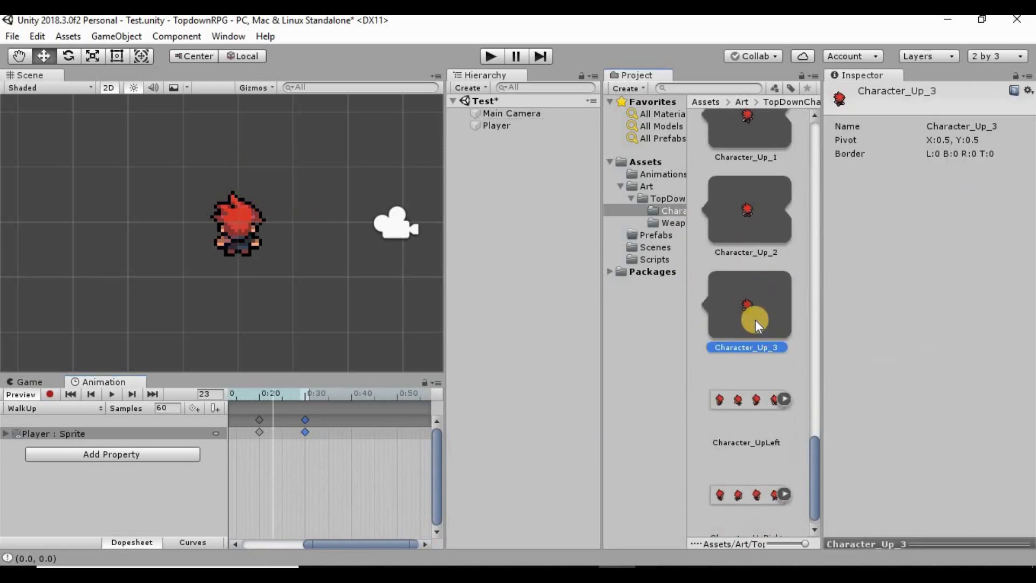
pyautogui.moveTo(750, 310); pyautogui.dragTo(364, 416)
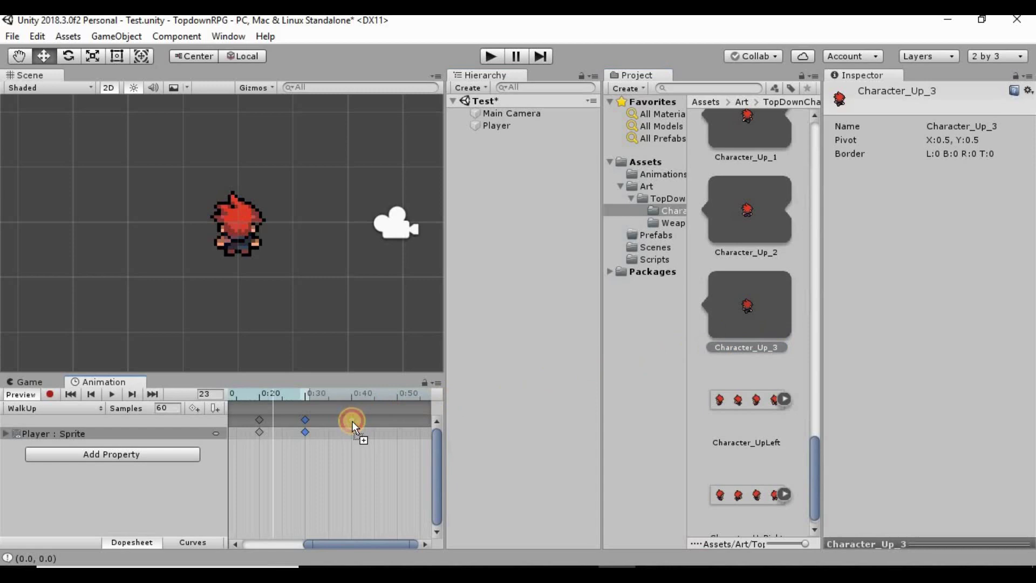
pyautogui.moveTo(351, 421); pyautogui.dragTo(352, 421)
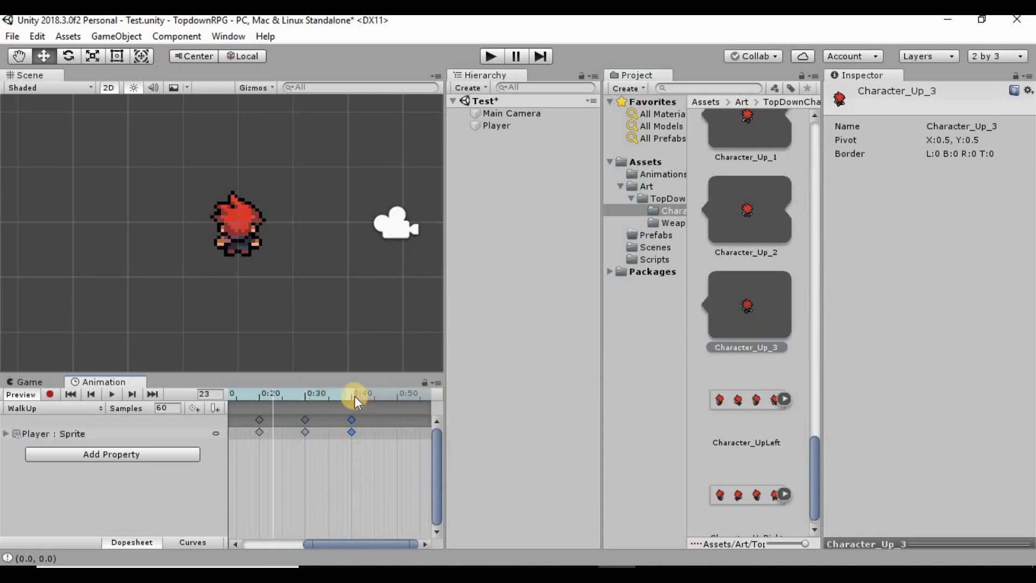
# - Preview the extended WalkUp clip, stop playback and return the playhead to the start
pyautogui.click(111, 394)
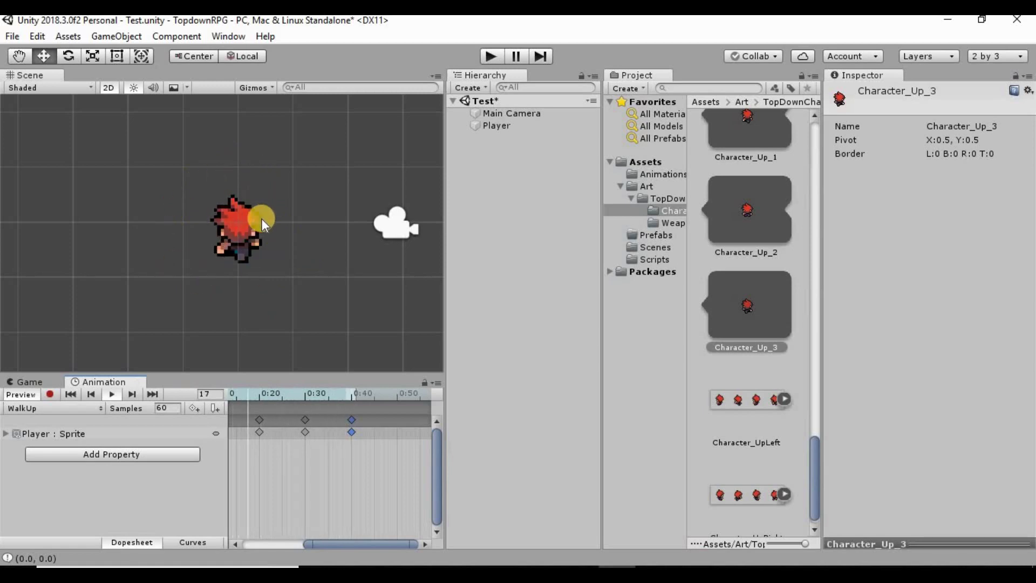
pyautogui.click(111, 393)
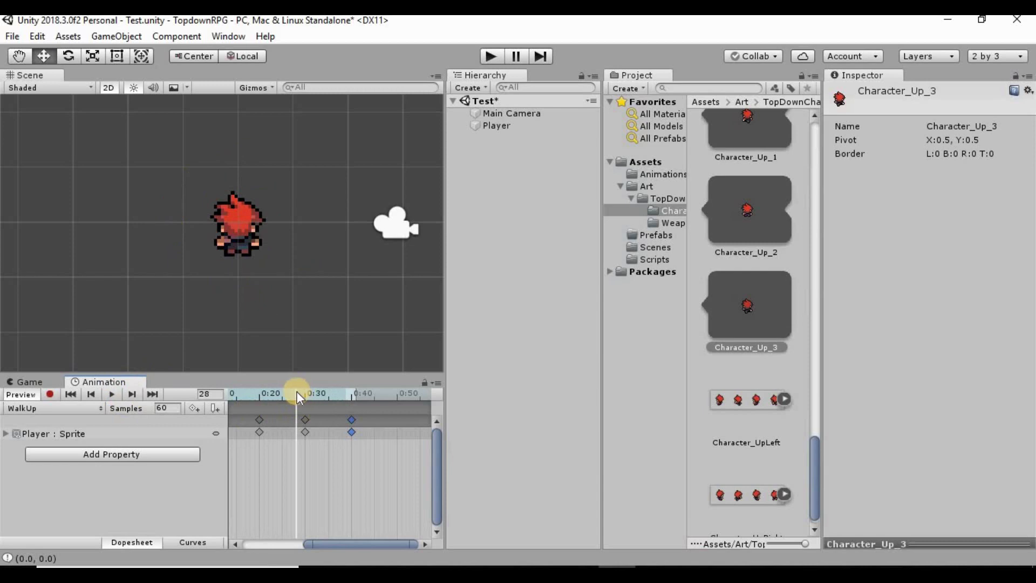
pyautogui.moveTo(297, 391); pyautogui.dragTo(232, 390)
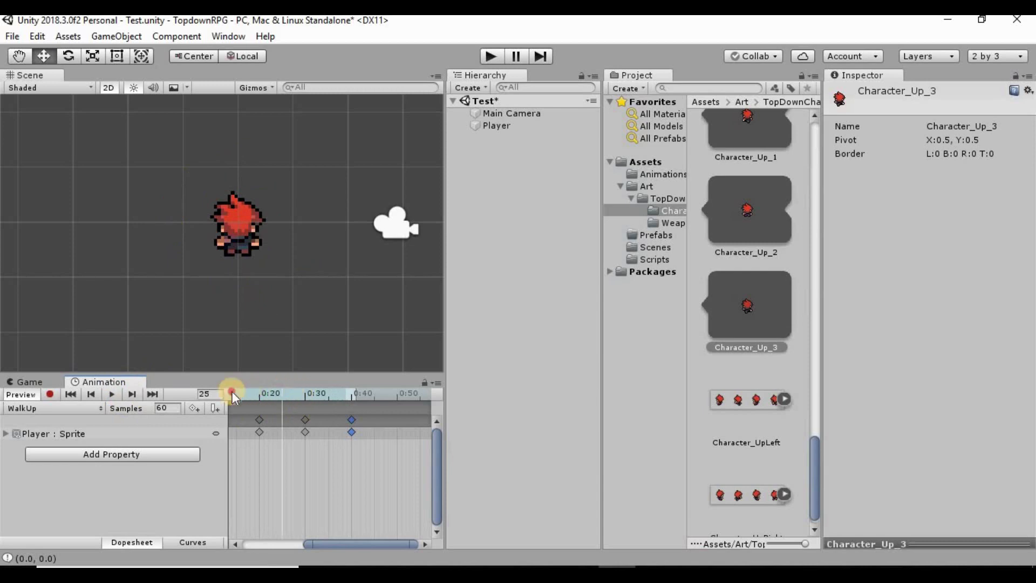
# - Create a new animation clip named WalkDown for the Player in the Animations folder
pyautogui.click(505, 126)
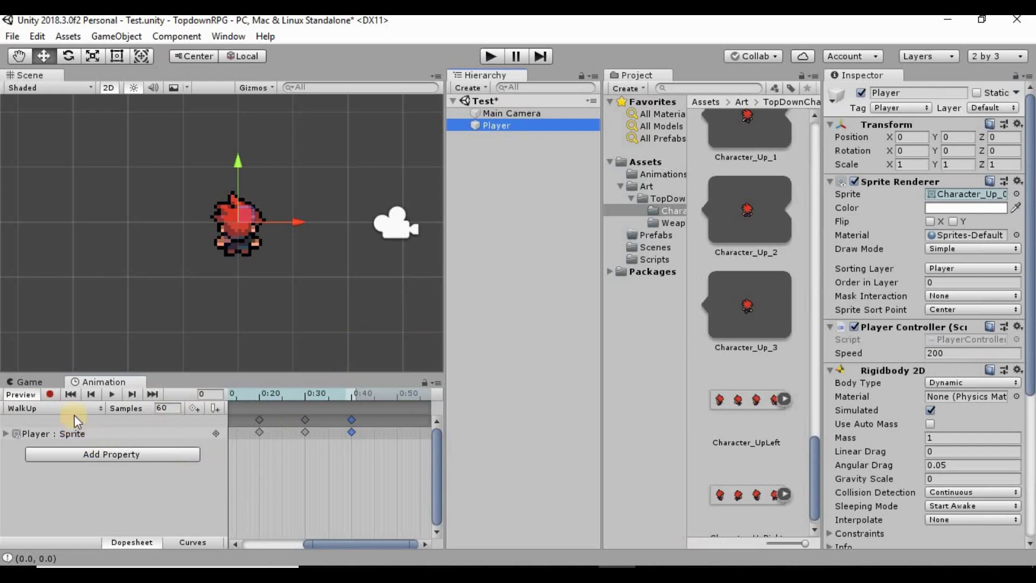
pyautogui.click(97, 408)
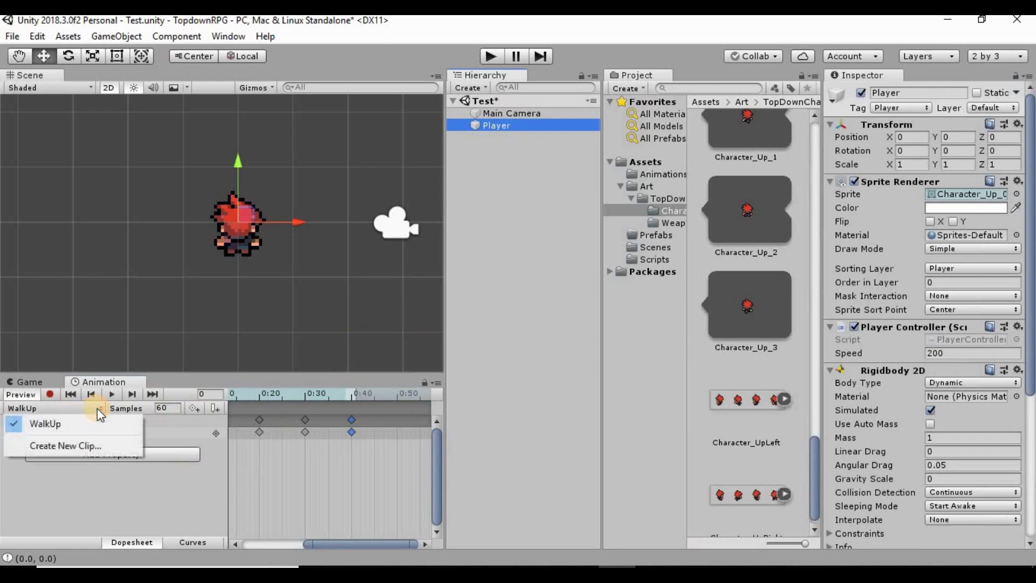
pyautogui.click(98, 408)
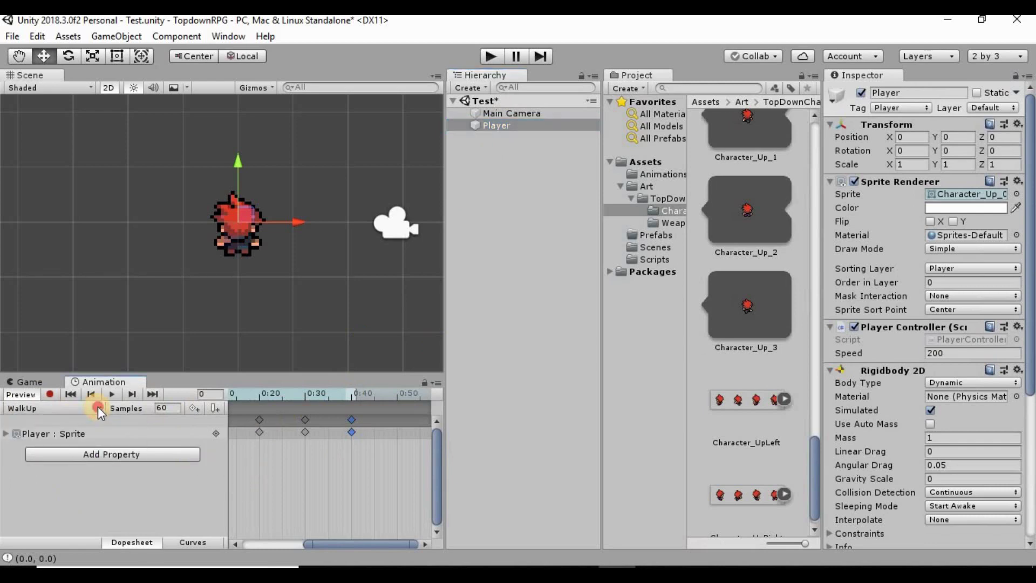
pyautogui.click(98, 407)
pyautogui.click(89, 445)
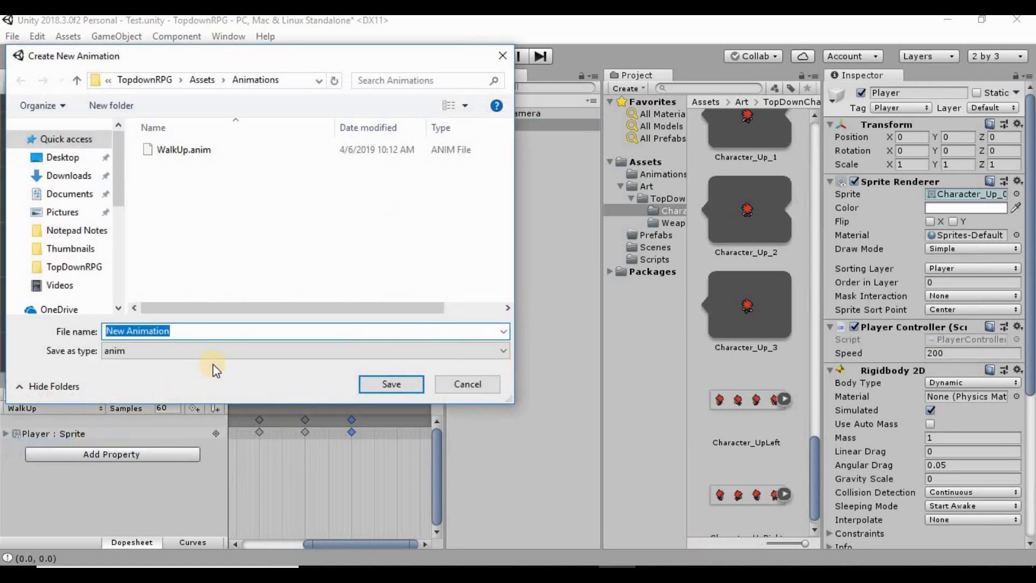
pyautogui.write('Walk')
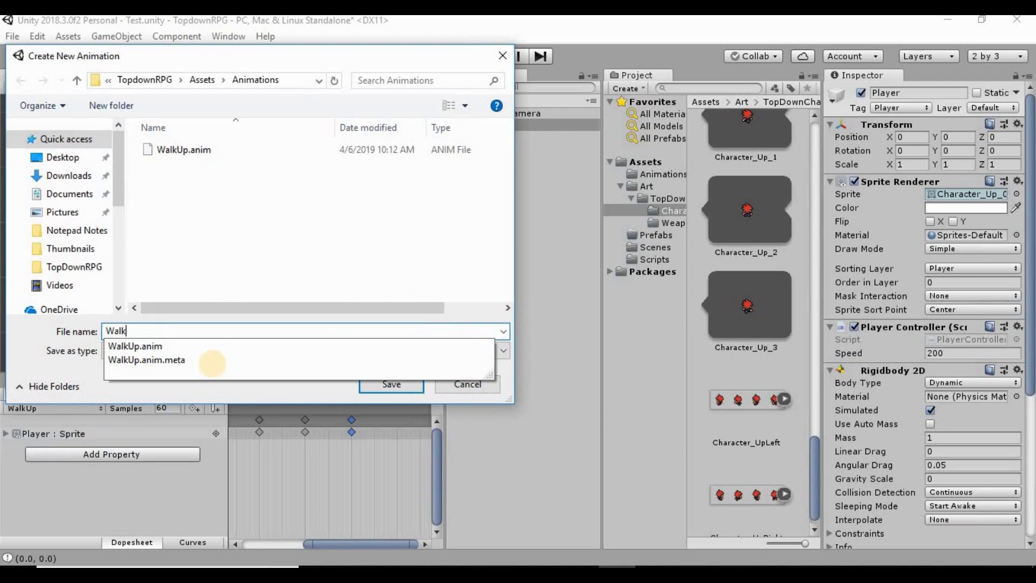
pyautogui.write('Down')
pyautogui.press('Return')
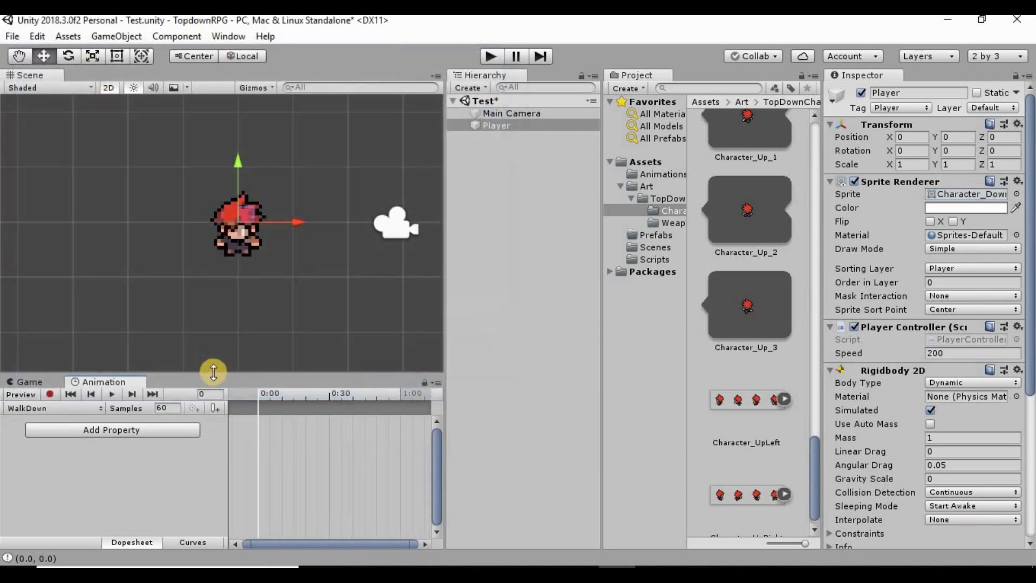
# - Expand the Character_Down sprite sheet and add its four sprites to the start of the WalkDown timeline
pyautogui.scroll(10, 735, 252)
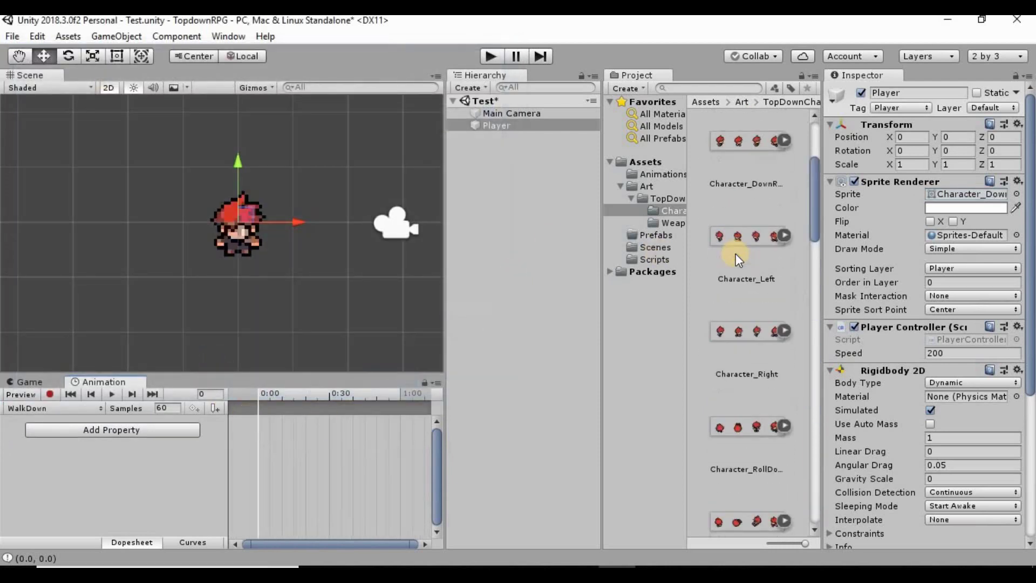
pyautogui.scroll(2, 737, 253)
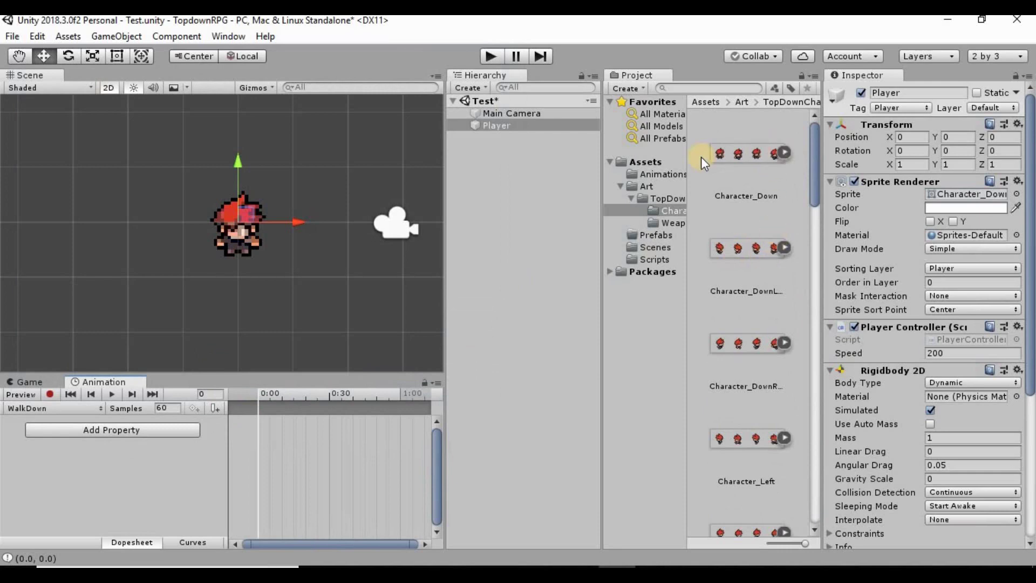
pyautogui.click(764, 153)
pyautogui.click(785, 154)
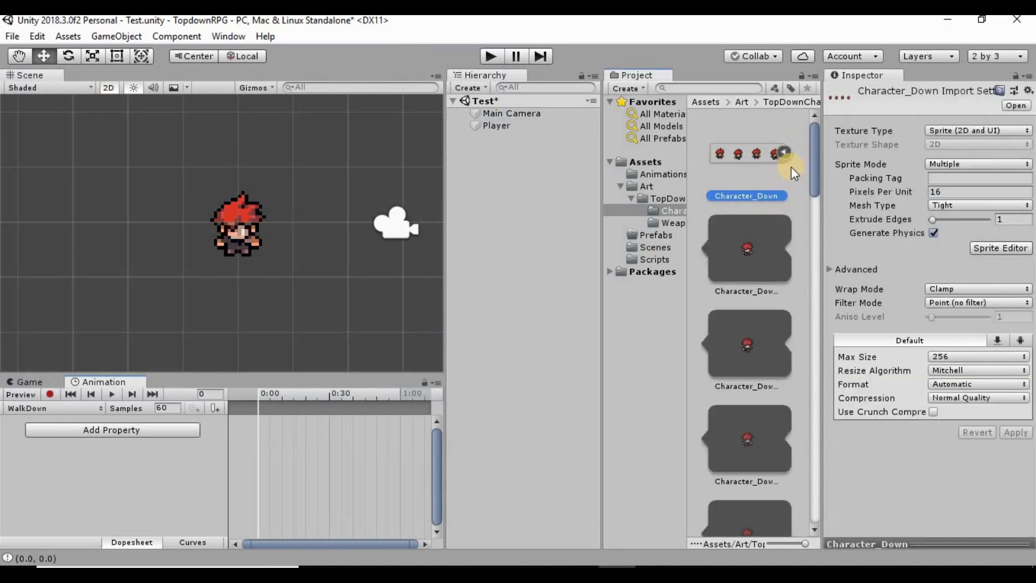
pyautogui.click(753, 180)
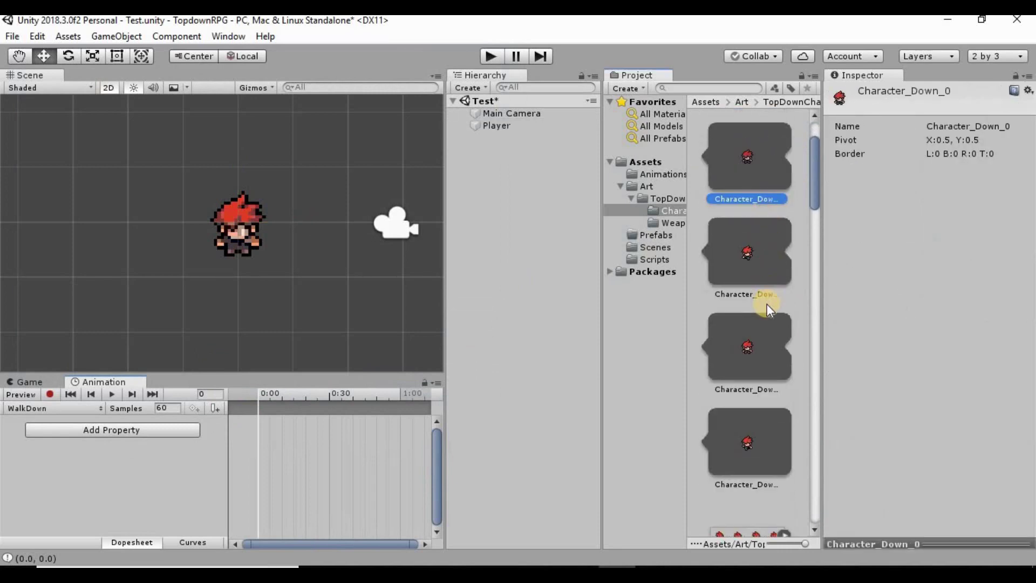
pyautogui.scroll(-1, 762, 324)
pyautogui.keyDown('shift'); pyautogui.click(754, 326); pyautogui.keyUp('shift')
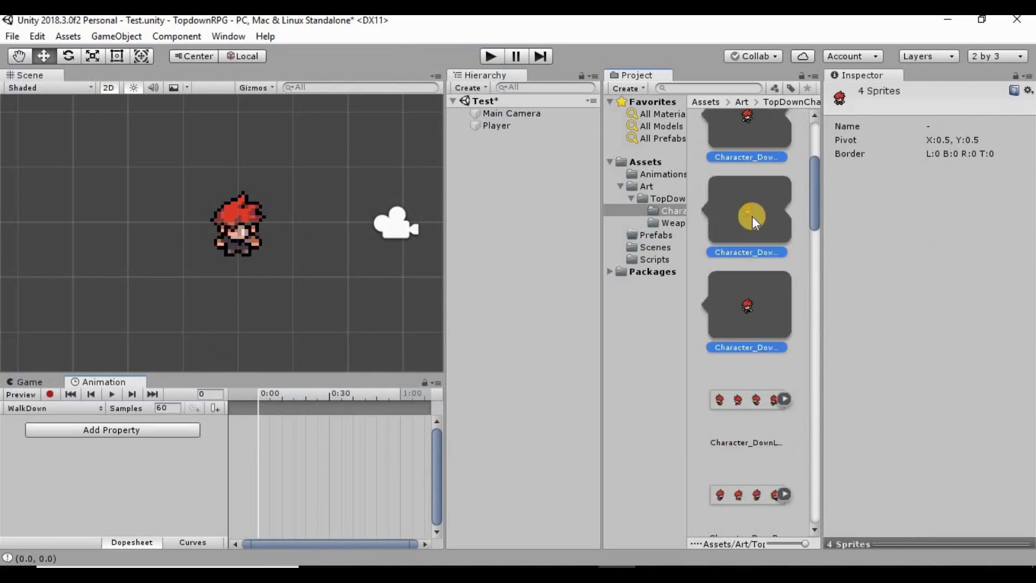
pyautogui.moveTo(742, 214); pyautogui.dragTo(256, 409)
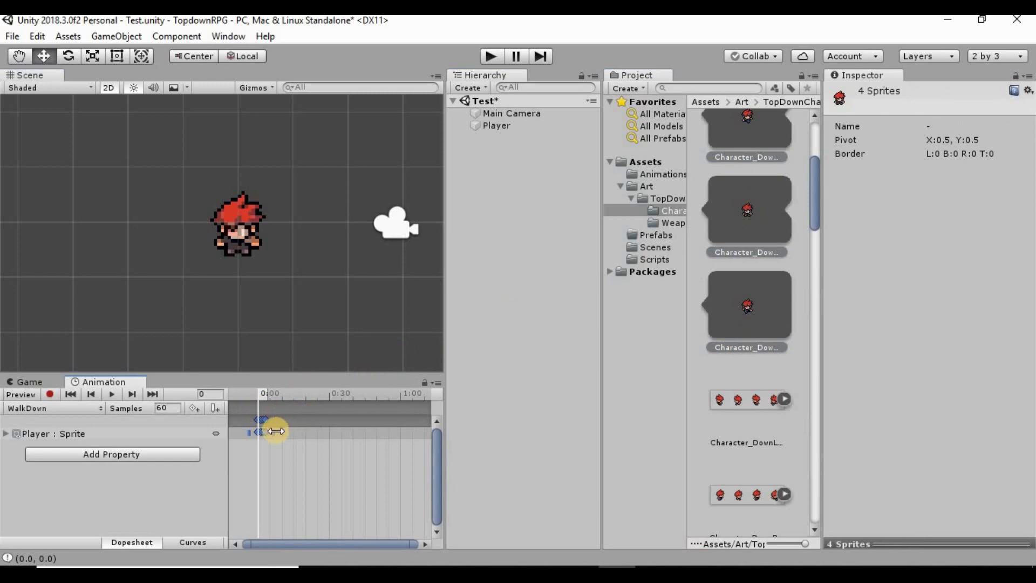
# - Space the four WalkDown sprite keyframes at 0:00, 0:10, 0:20 and 0:30
pyautogui.scroll(5, 276, 431)
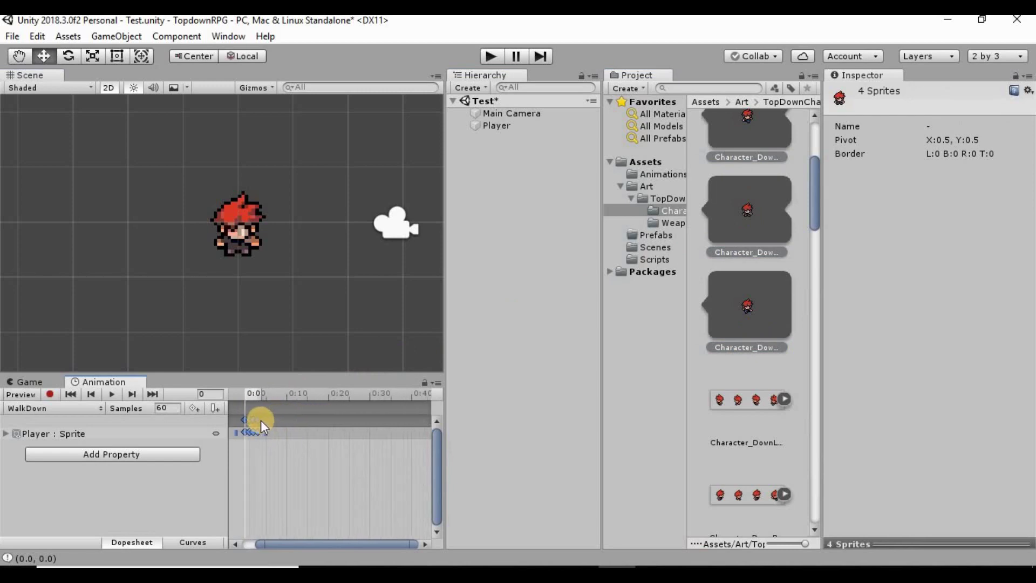
pyautogui.moveTo(261, 419); pyautogui.dragTo(374, 417)
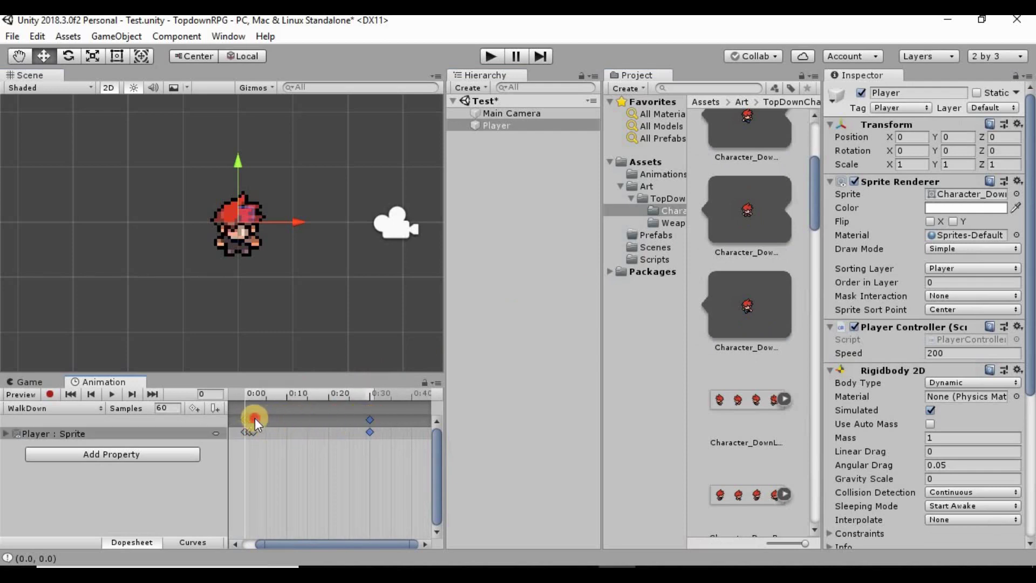
pyautogui.moveTo(255, 418); pyautogui.dragTo(345, 416)
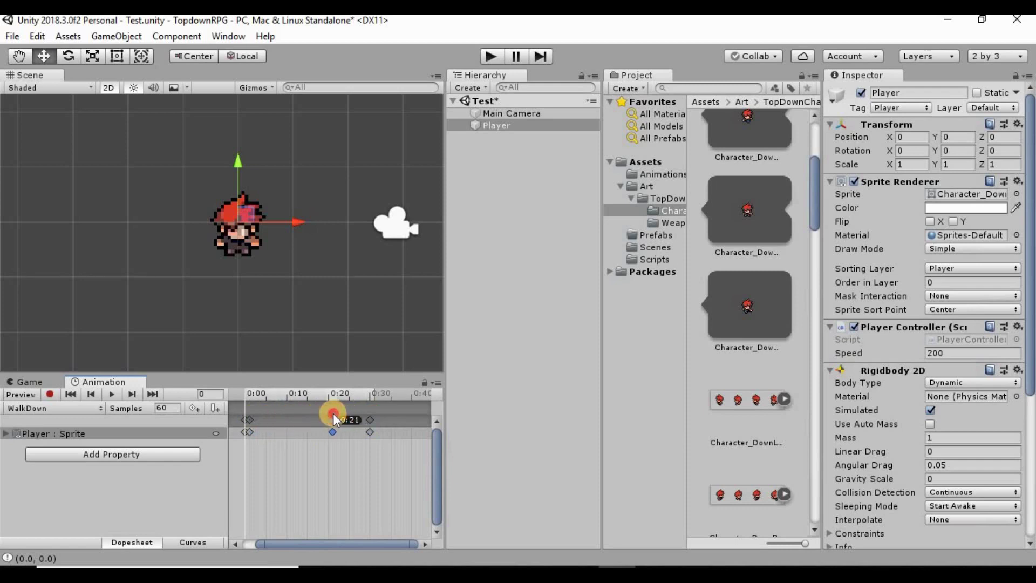
pyautogui.moveTo(248, 419); pyautogui.dragTo(260, 421)
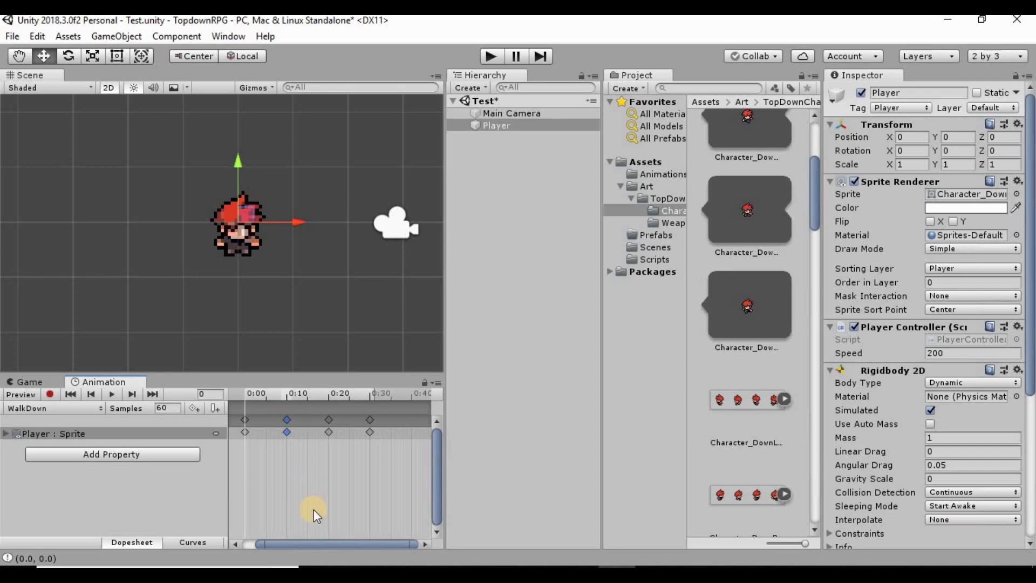
pyautogui.click(425, 544)
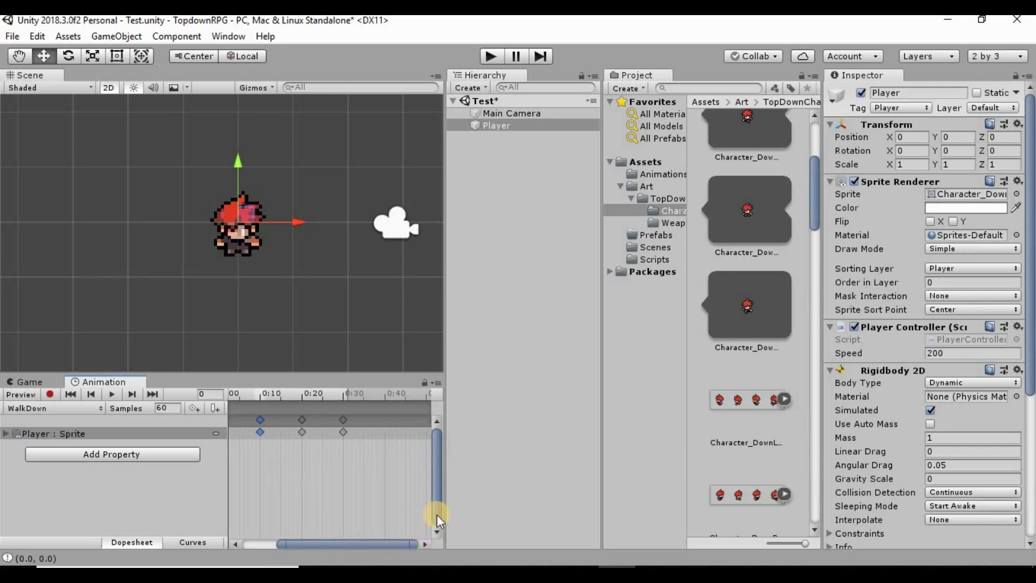
# - Add a fifth sprite keyframe at 0:40 to the WalkDown clip and preview the animation
pyautogui.moveTo(766, 307); pyautogui.dragTo(386, 420)
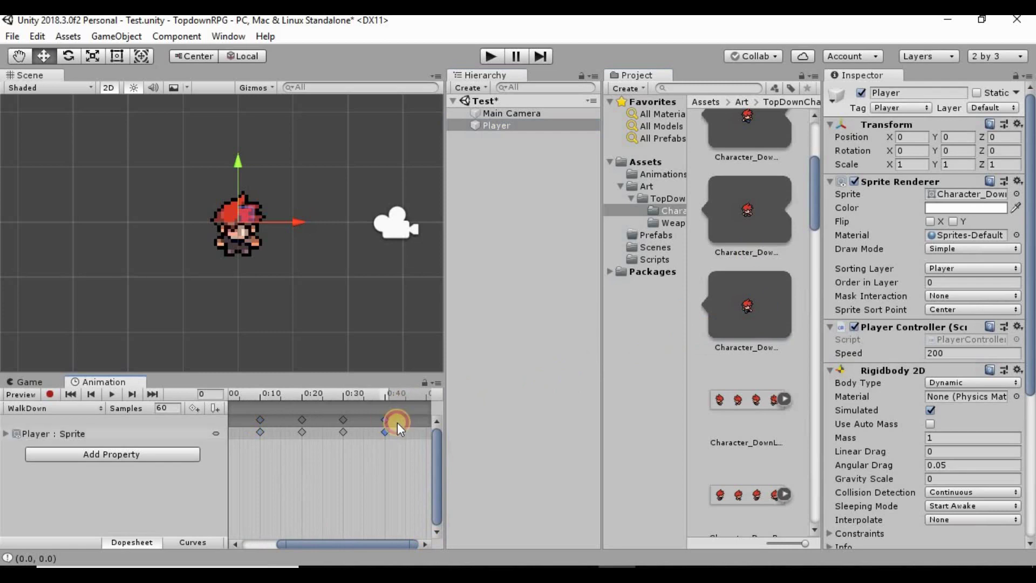
pyautogui.click(110, 395)
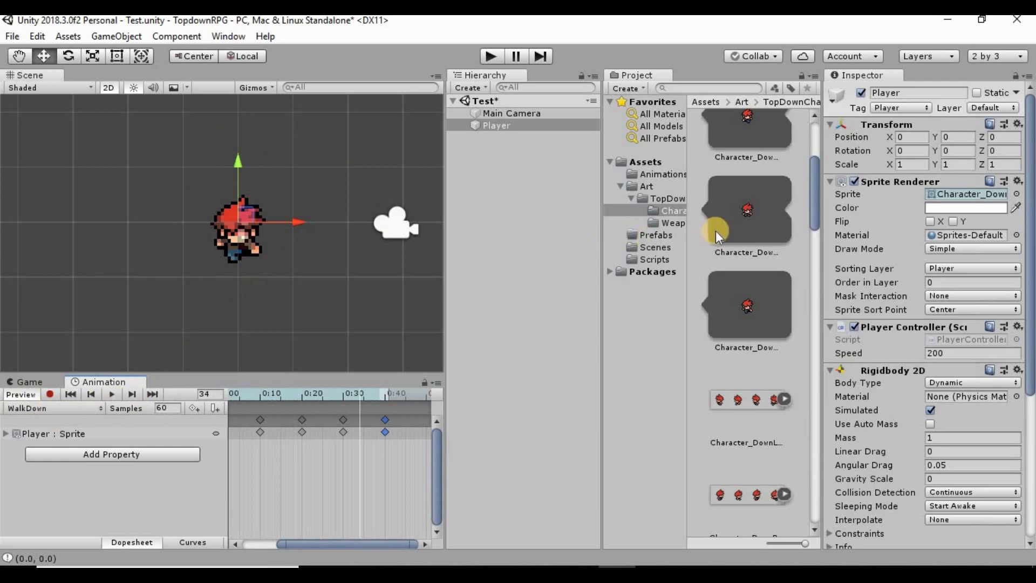
# - Look through the sprite sheets for the remaining directions, including Character_DownLeft and the one following it
pyautogui.scroll(-3, 732, 213)
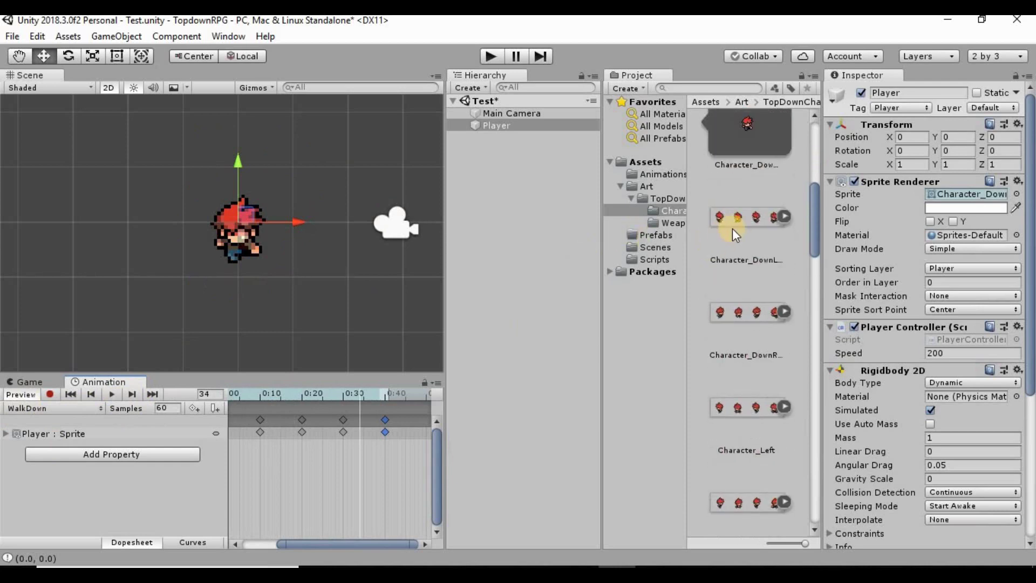
pyautogui.click(744, 256)
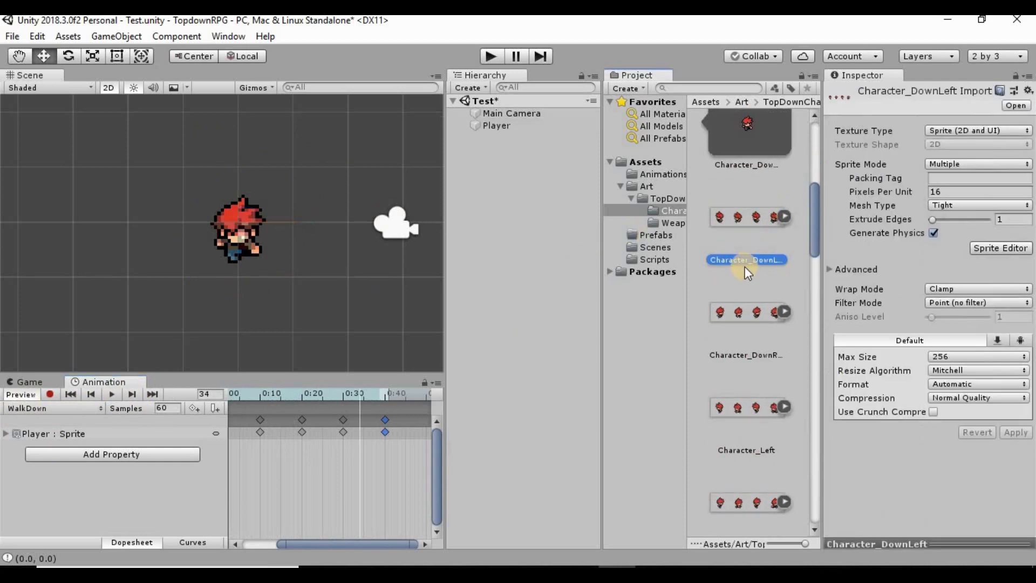
pyautogui.click(756, 354)
pyautogui.scroll(-2, 765, 314)
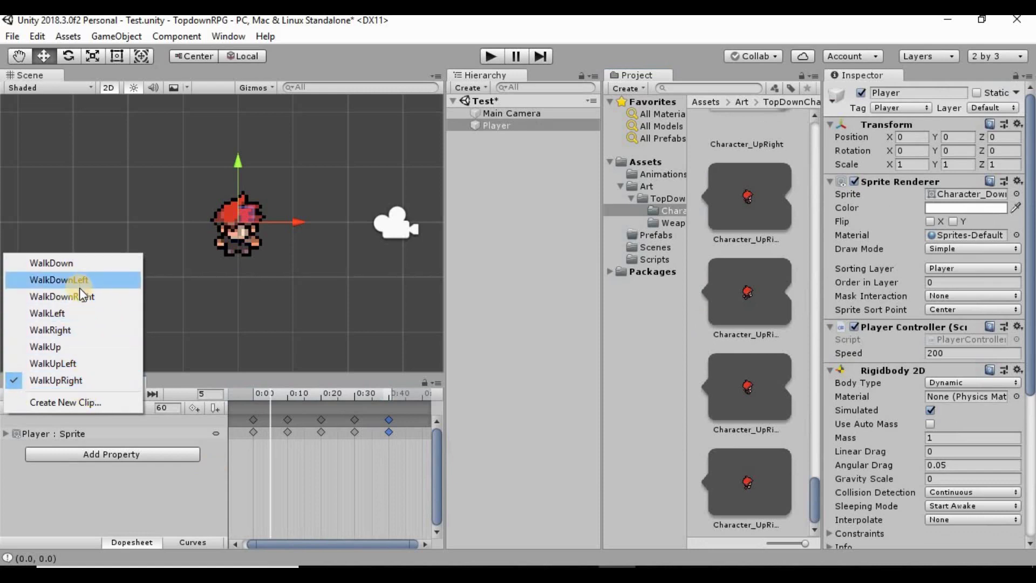
# - Close the clip list and open the Animator window for the Player
pyautogui.click(458, 364)
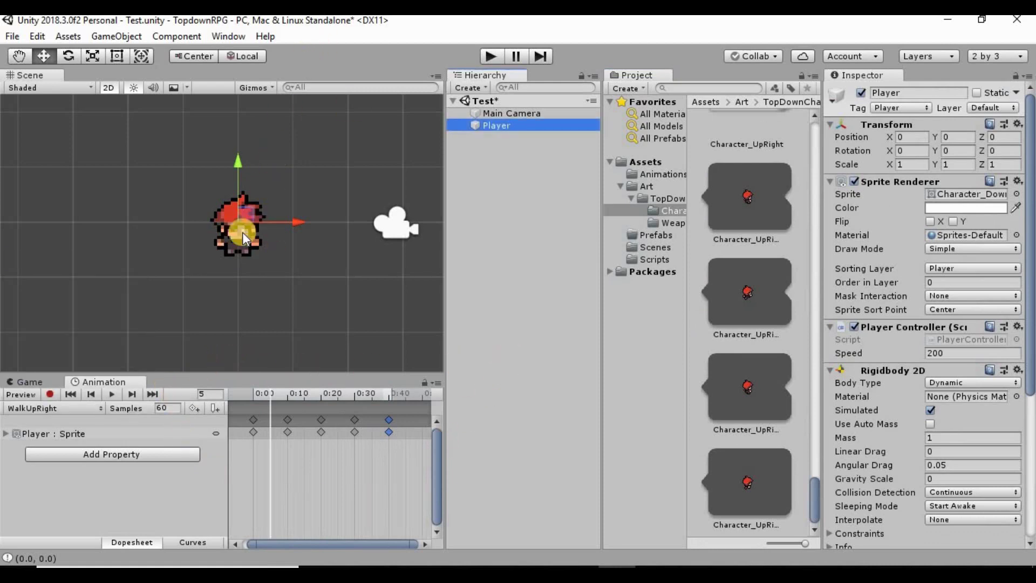
pyautogui.click(227, 36)
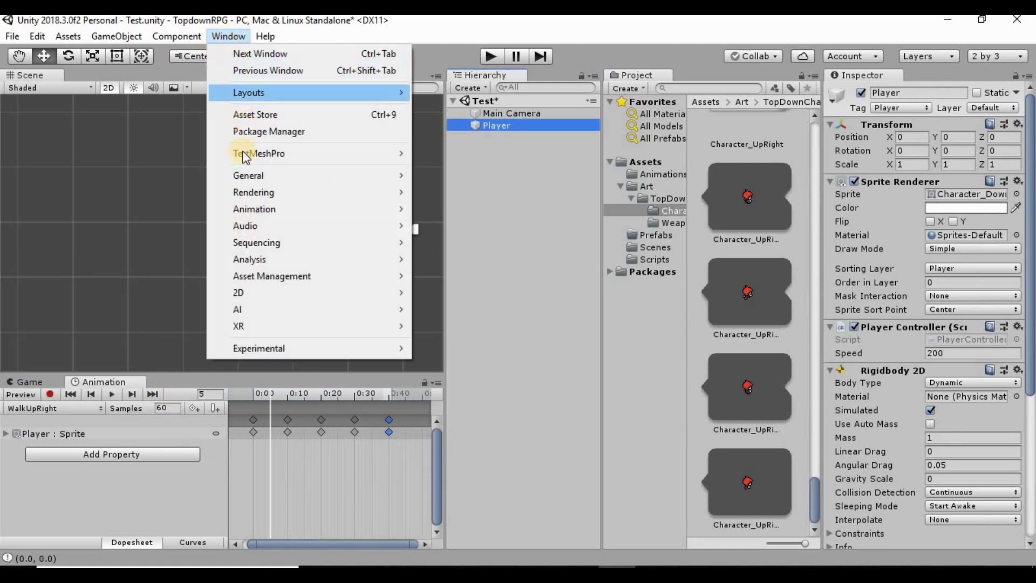
pyautogui.moveTo(254, 206)
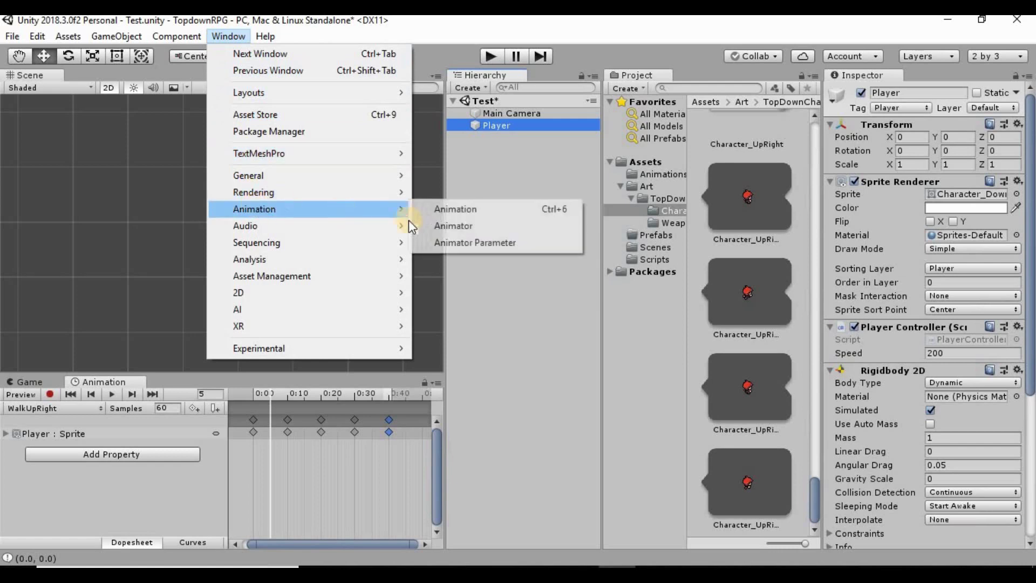
pyautogui.click(468, 228)
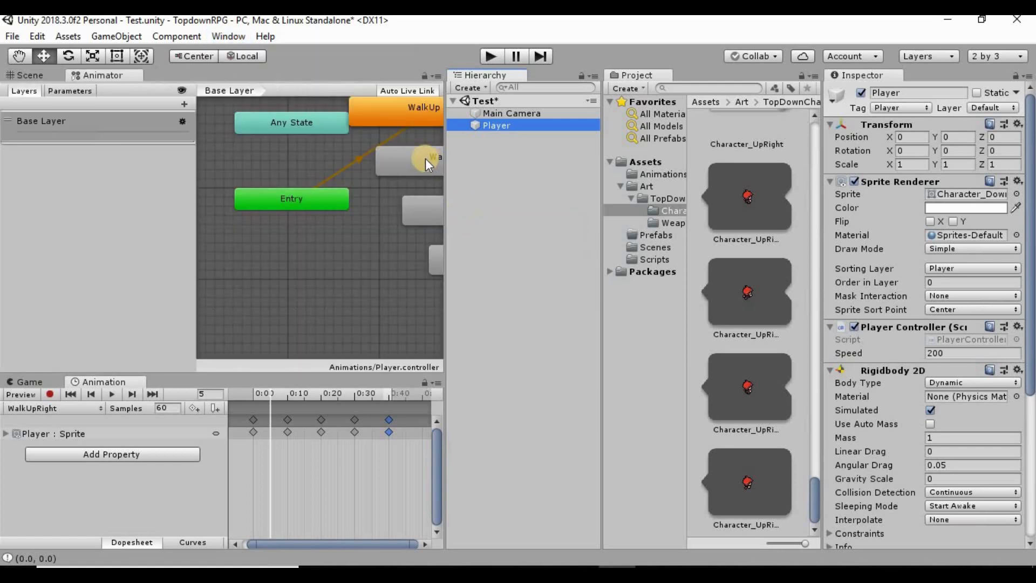
# - Widen the Animator view and delete all eight walk states from the Base Layer
pyautogui.moveTo(444, 210); pyautogui.dragTo(493, 205)
pyautogui.scroll(-5, 344, 197)
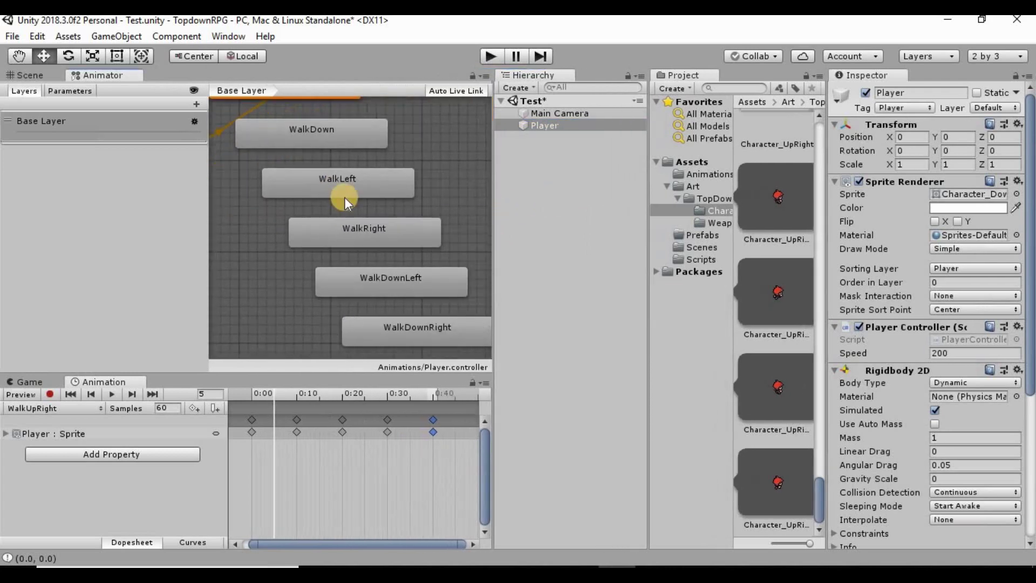
pyautogui.scroll(2, 400, 238)
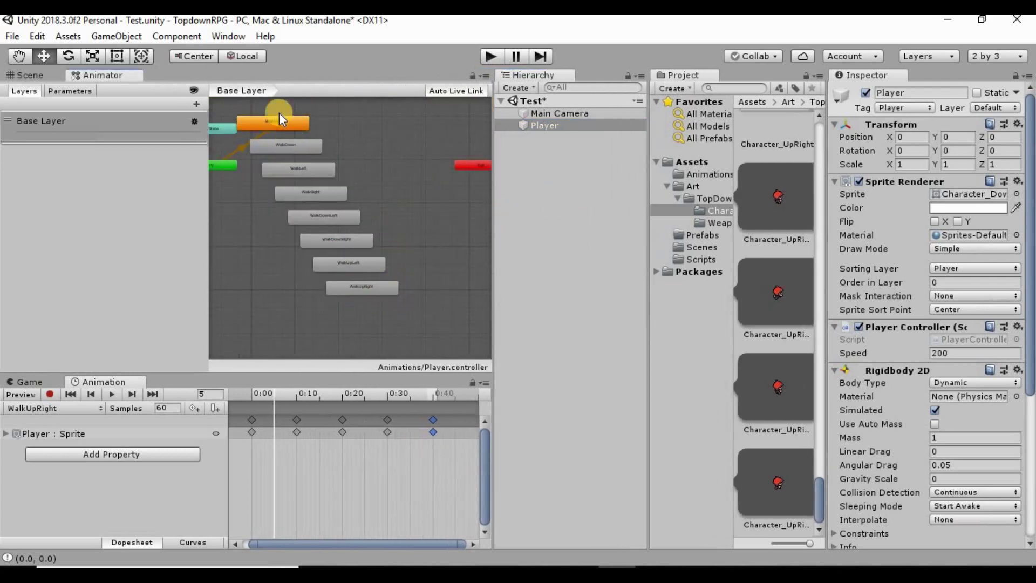
pyautogui.moveTo(265, 207); pyautogui.dragTo(306, 241, button='middle')
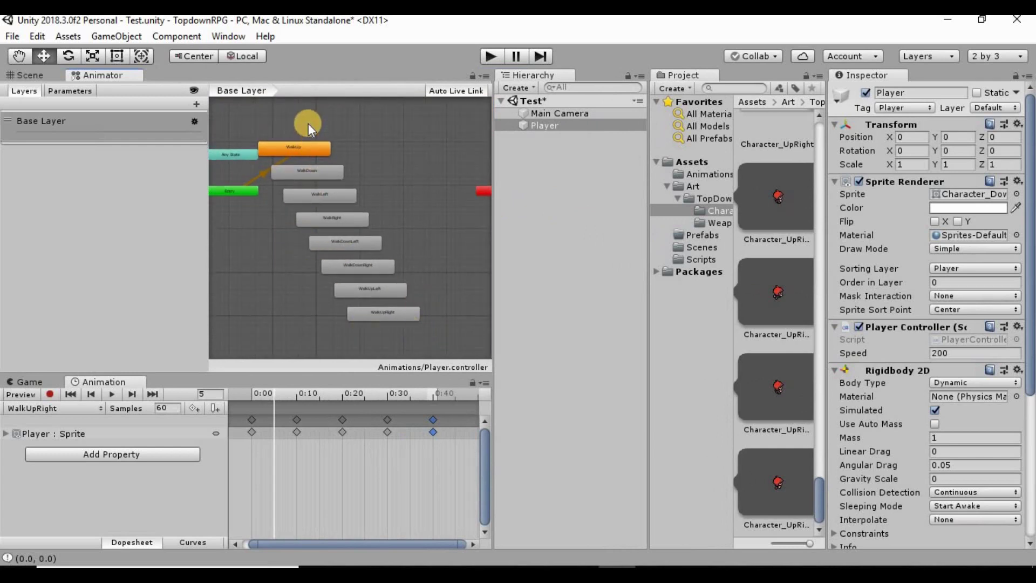
pyautogui.moveTo(309, 119); pyautogui.dragTo(434, 336)
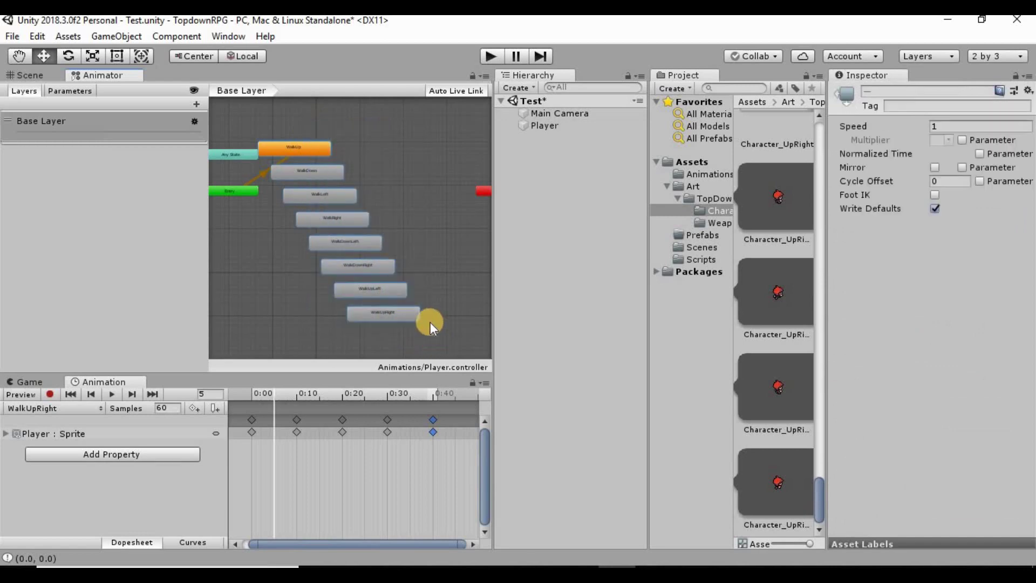
pyautogui.press('Delete')
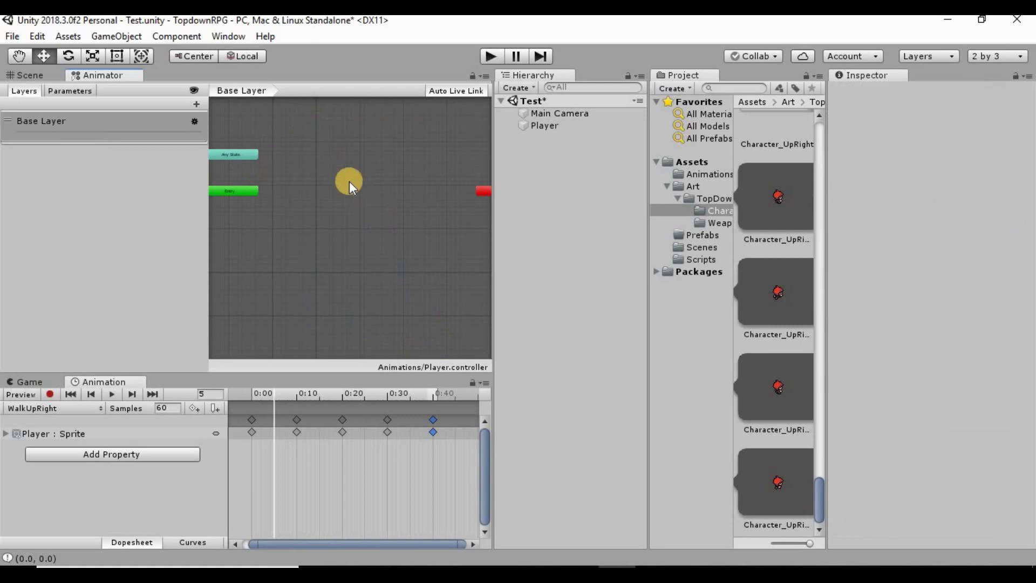
# - Look through the walk clips in the Animations folder and reselect the Player object
pyautogui.click(704, 172)
pyautogui.scroll(5, 784, 247)
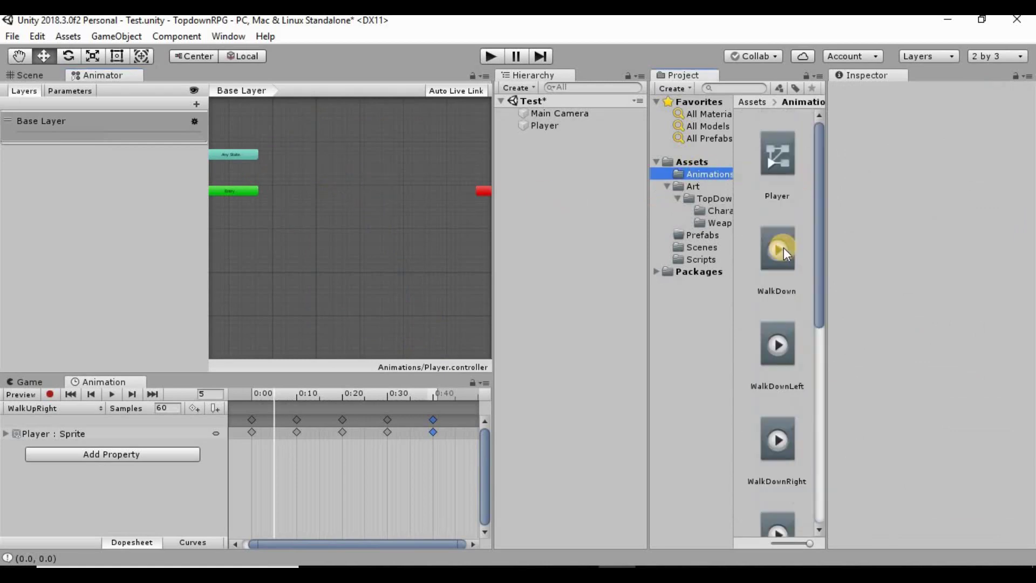
pyautogui.scroll(-4, 784, 248)
pyautogui.scroll(4, 784, 247)
pyautogui.scroll(-5, 783, 248)
pyautogui.click(575, 123)
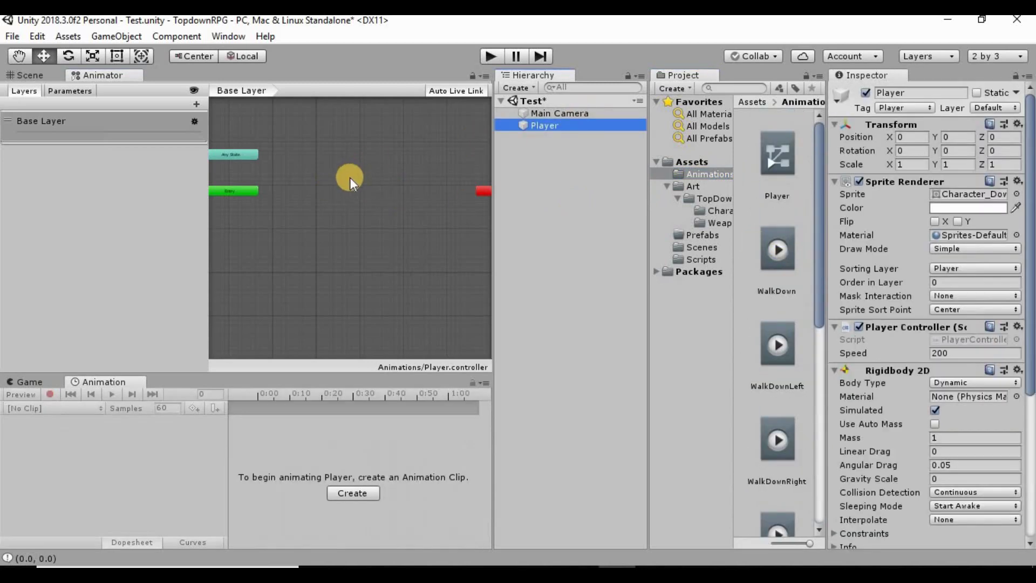
# - Create a state from a new blend tree in the Base Layer
pyautogui.rightClick(311, 175)
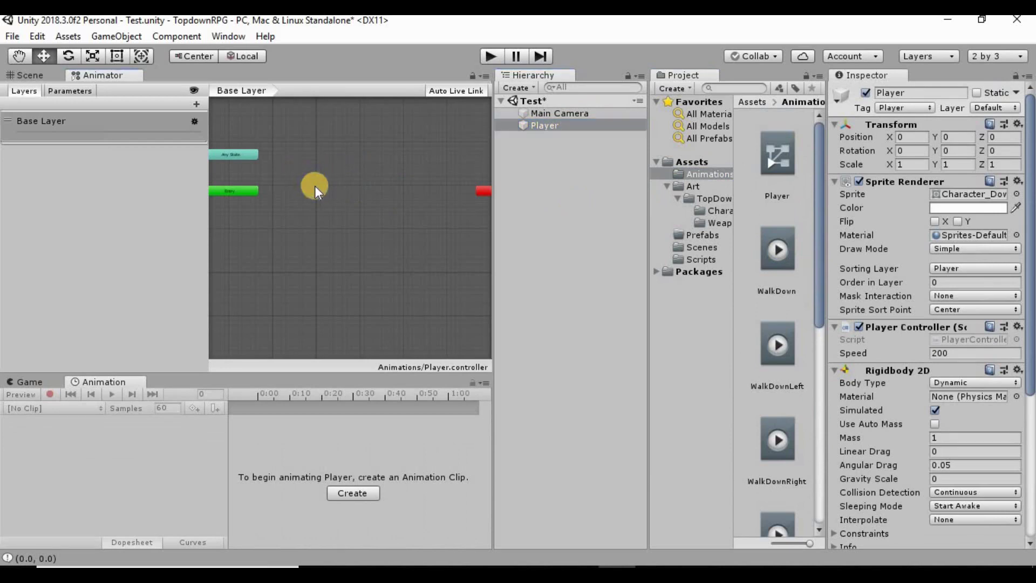
pyautogui.moveTo(319, 178)
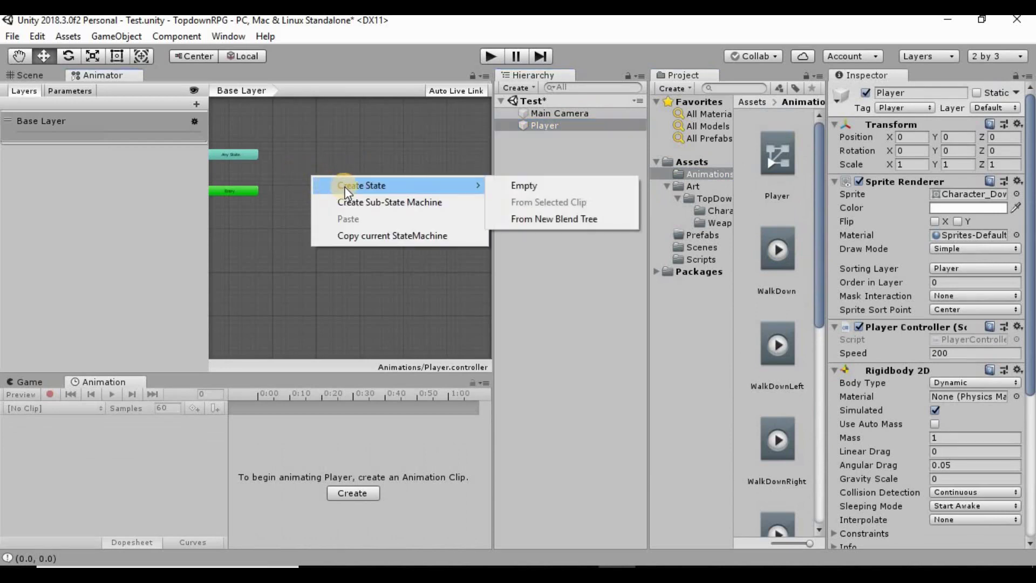
pyautogui.click(524, 215)
pyautogui.scroll(5, 341, 205)
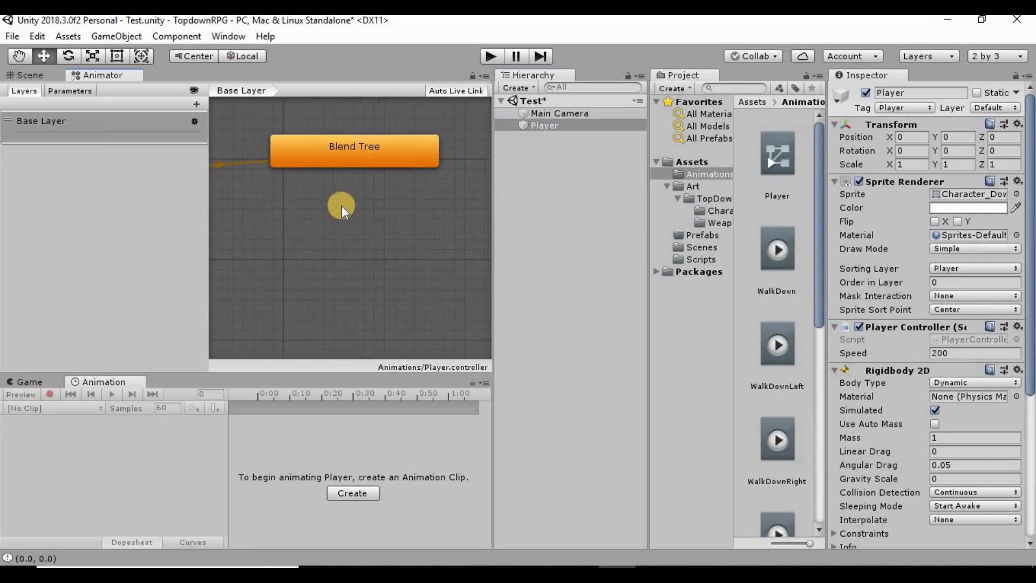
pyautogui.moveTo(341, 206); pyautogui.dragTo(349, 299, button='middle')
pyautogui.scroll(1, 350, 260)
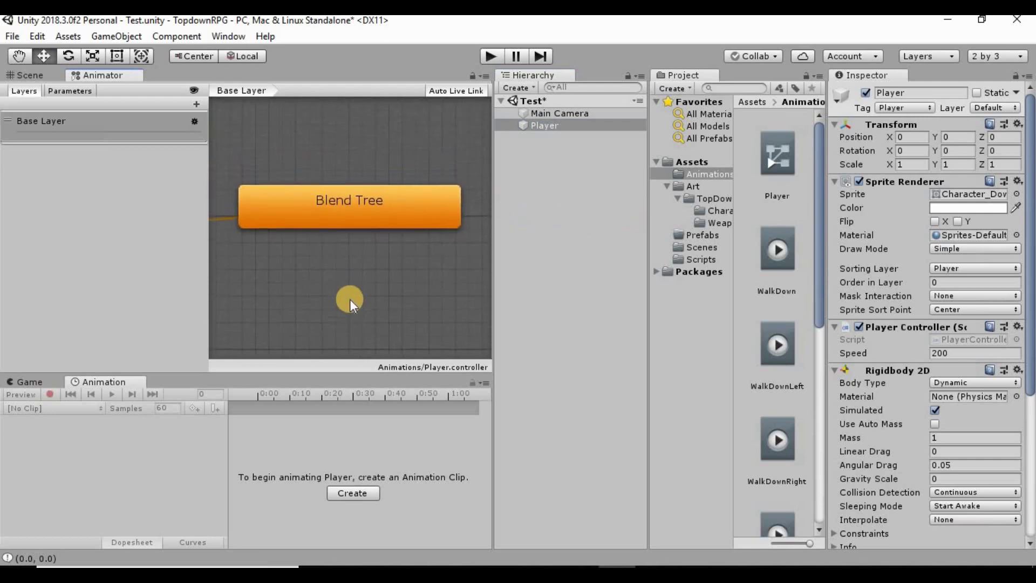
pyautogui.scroll(-1, 350, 299)
pyautogui.scroll(-2, 358, 238)
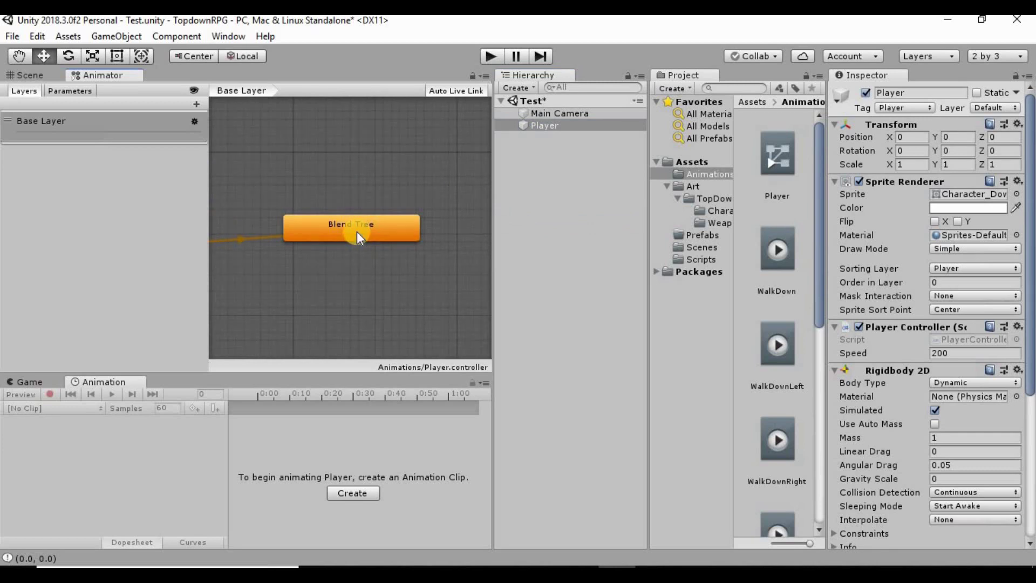
# - Rename the blend tree state to Player_Move
pyautogui.click(357, 223)
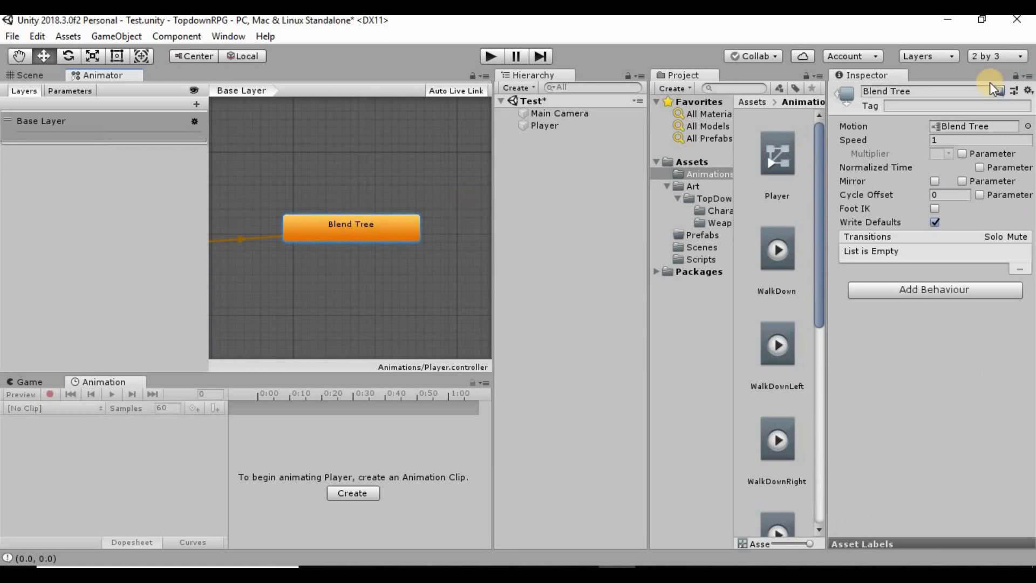
pyautogui.click(968, 90)
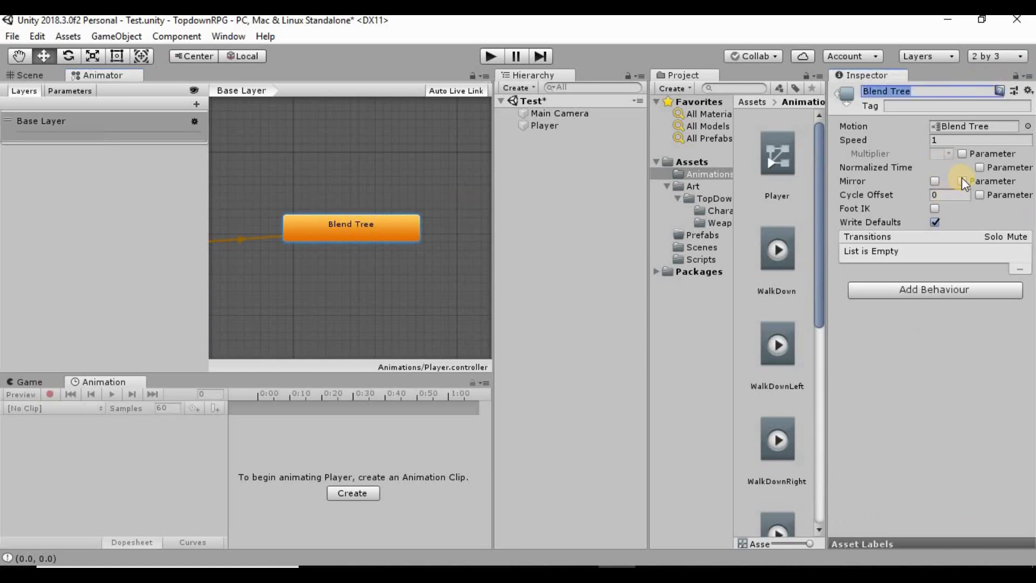
pyautogui.write('Move')
pyautogui.press('BackSpace')
pyautogui.press('BackSpace')
pyautogui.press('BackSpace')
pyautogui.press('BackSpace')
pyautogui.write('Player_Move')
pyautogui.press('Return')
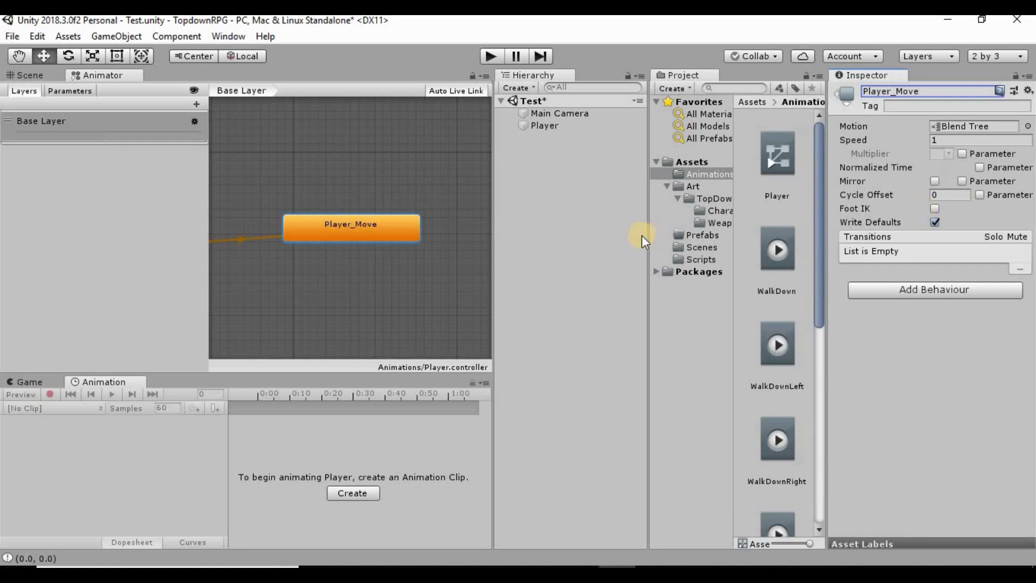
# - Open the Player_Move blend tree, select its Blend Tree node and show the animator parameters
pyautogui.doubleClick(344, 234)
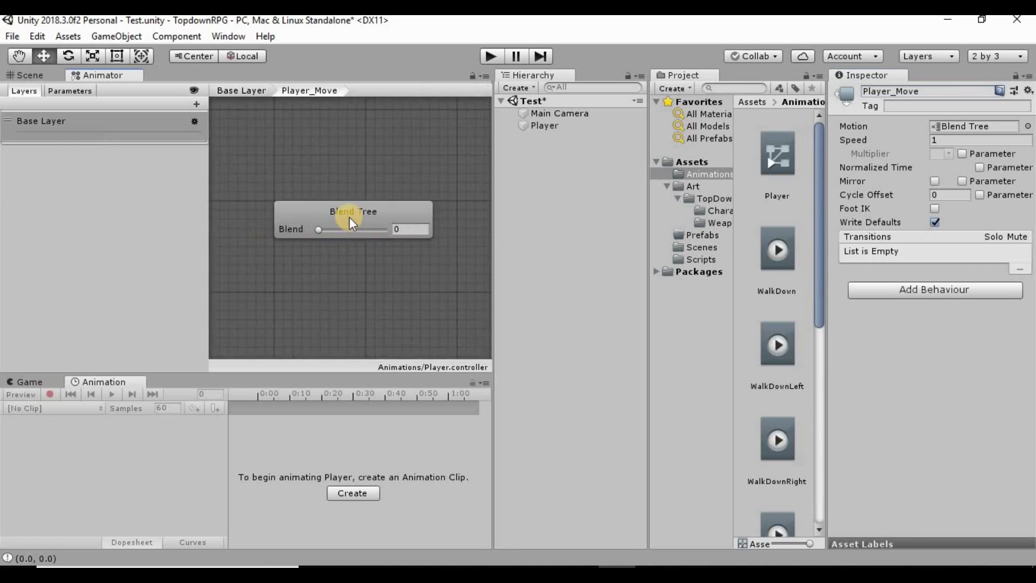
pyautogui.click(349, 217)
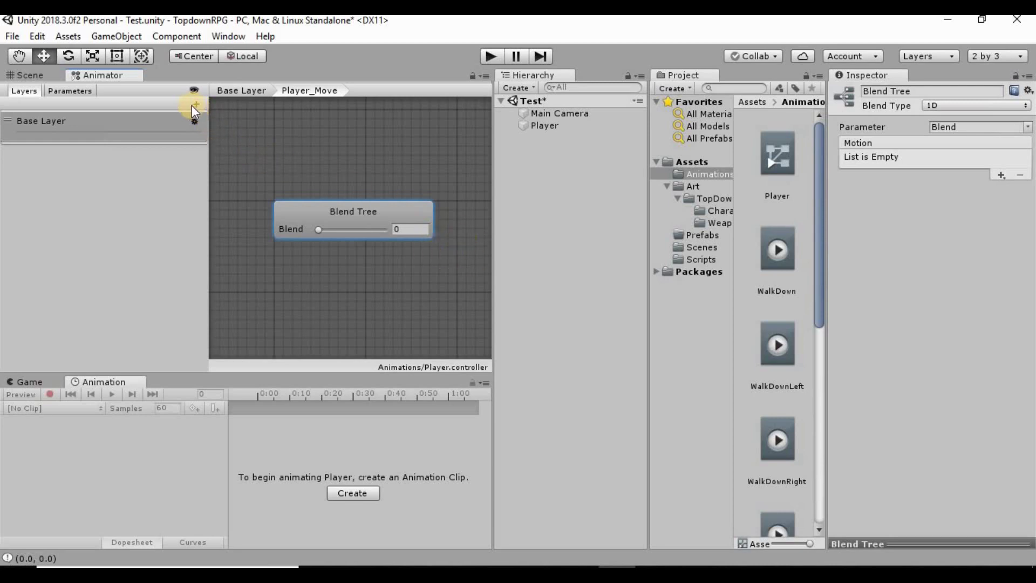
pyautogui.click(60, 91)
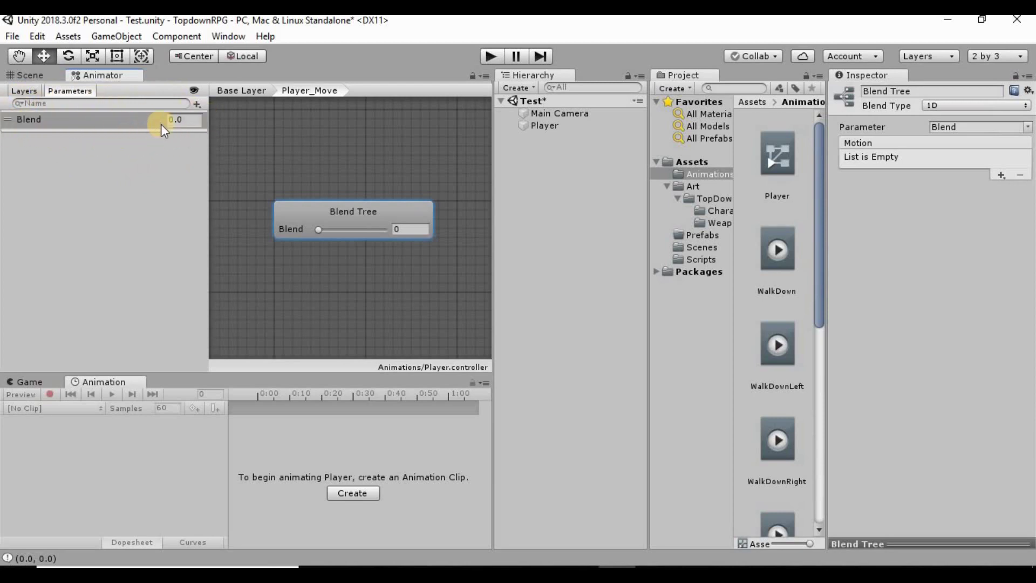
# - Rename the Blend parameter to moveX
pyautogui.click(184, 122)
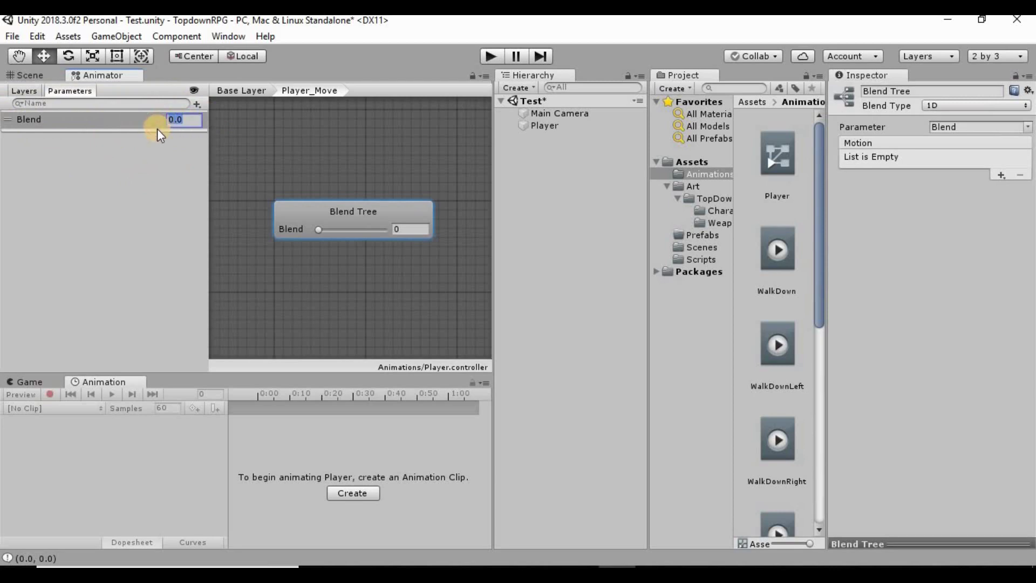
pyautogui.click(37, 122)
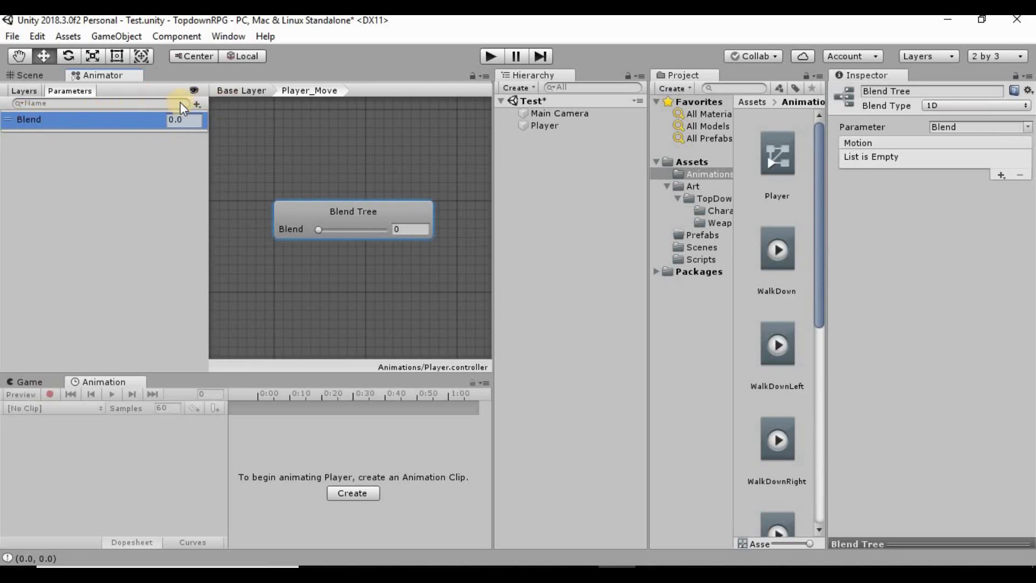
pyautogui.click(197, 106)
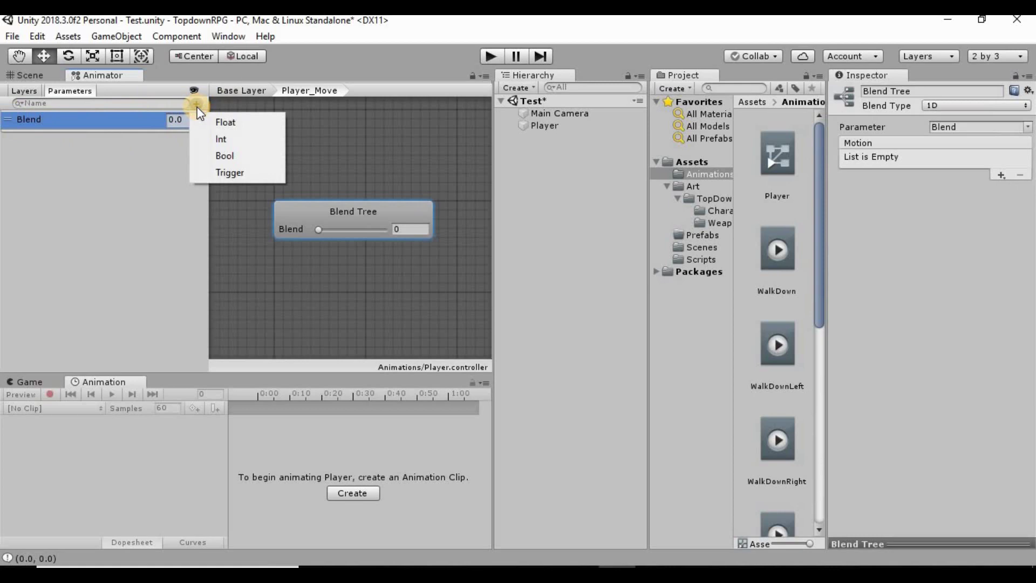
pyautogui.click(38, 118)
pyautogui.doubleClick(35, 117)
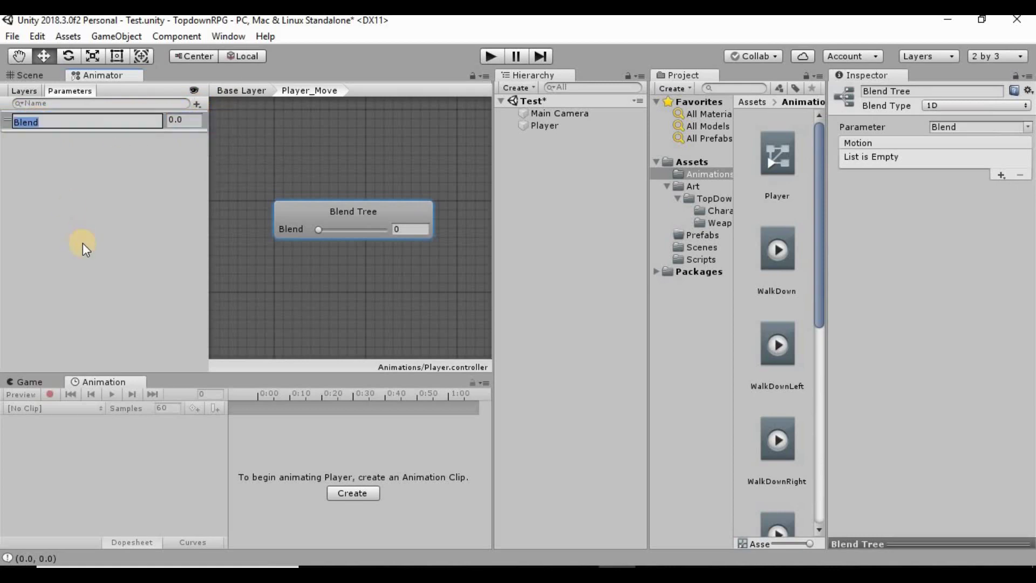
pyautogui.write('moveX')
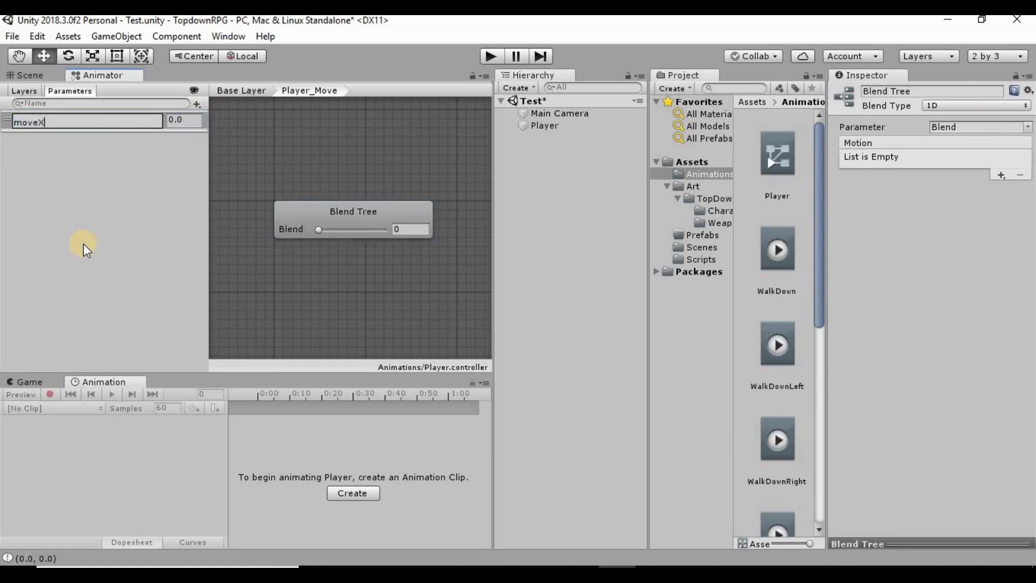
pyautogui.press('Return')
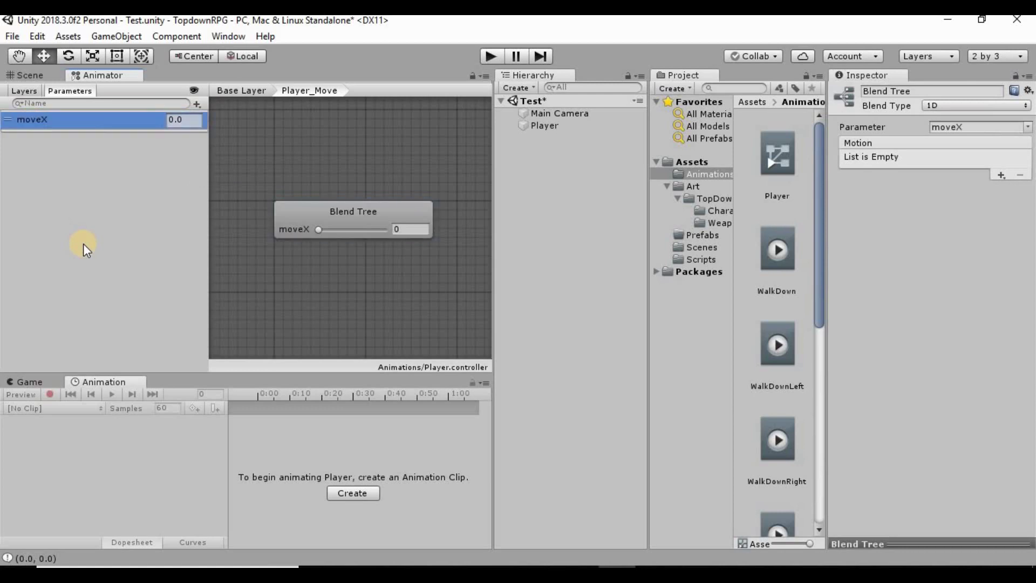
# - Add a float parameter named moveY to the animator parameters
pyautogui.click(196, 105)
pyautogui.click(214, 120)
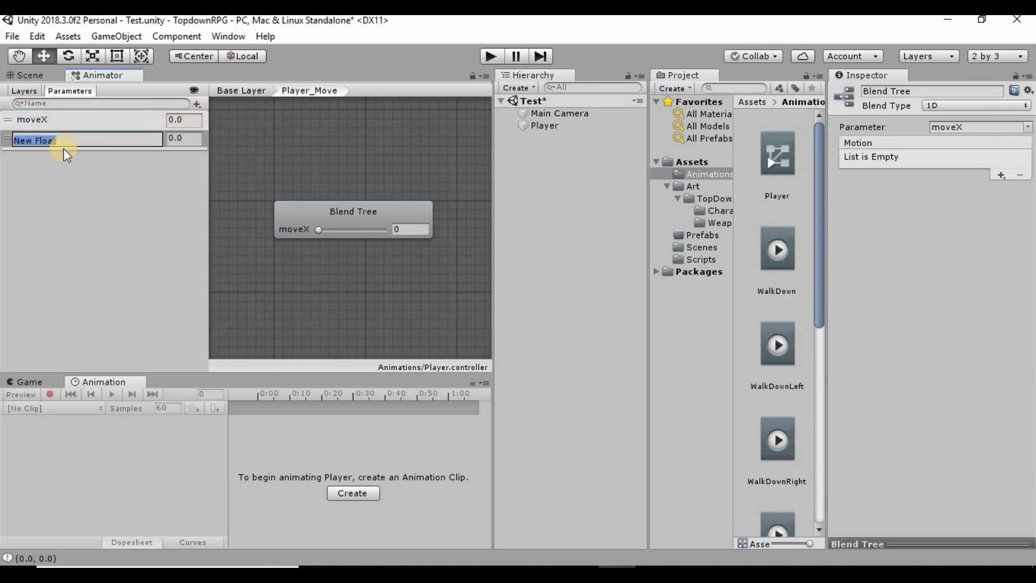
pyautogui.write('mo')
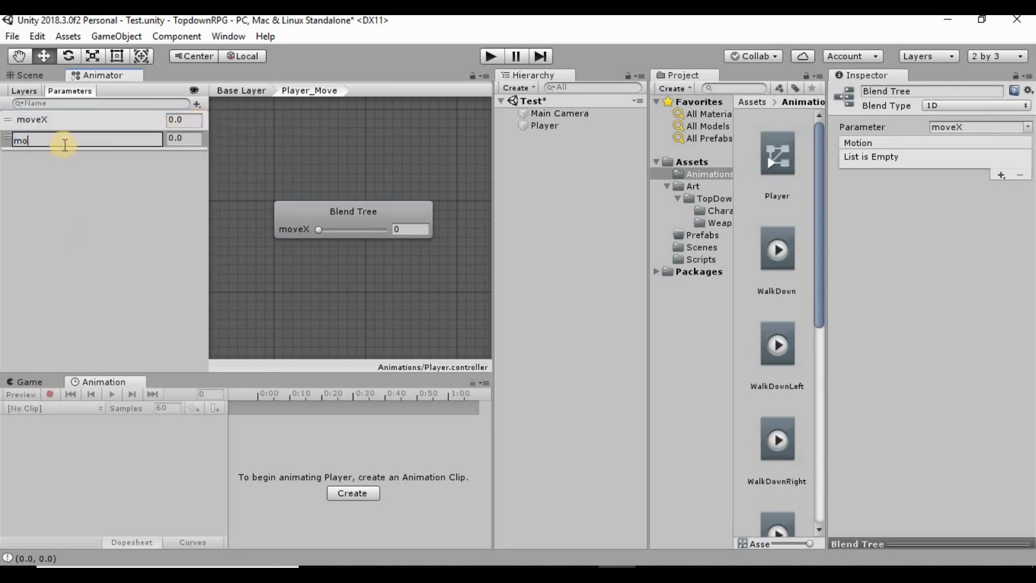
pyautogui.write('veY')
pyautogui.press('Return')
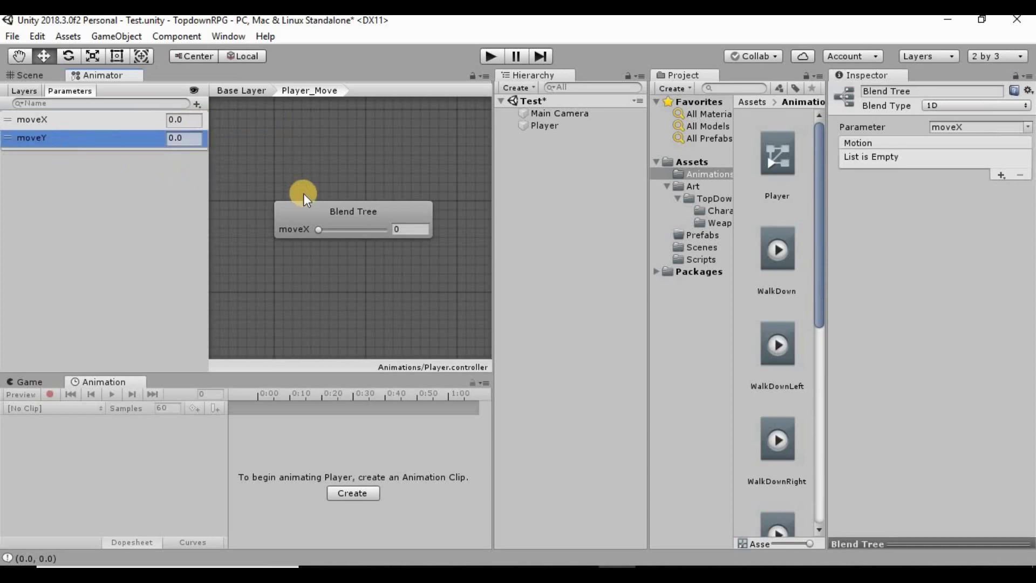
# - Set the Blend Tree node's blend type to 2D Simple Directional
pyautogui.click(345, 209)
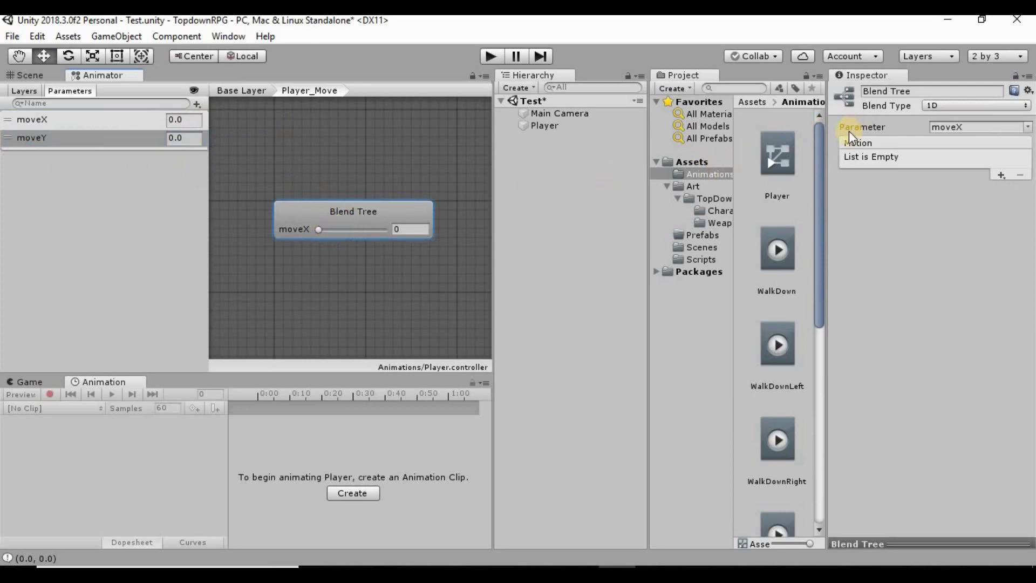
pyautogui.click(958, 108)
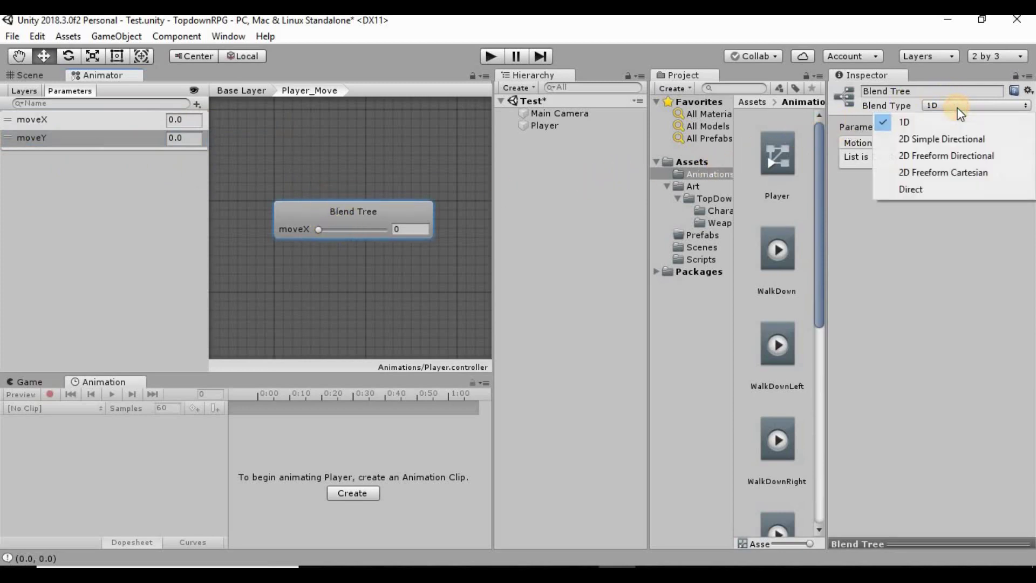
pyautogui.click(958, 108)
pyautogui.click(965, 127)
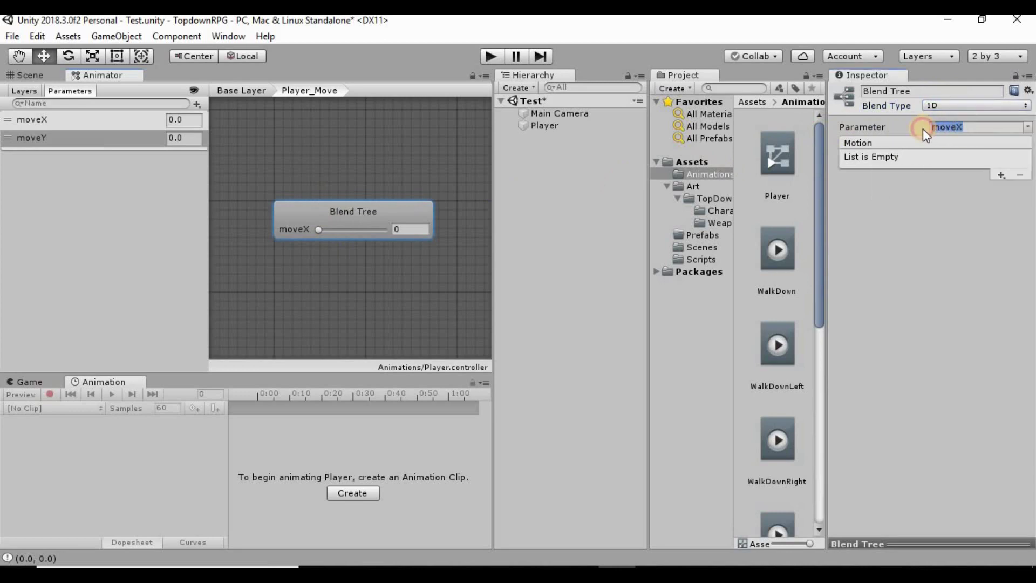
pyautogui.click(940, 106)
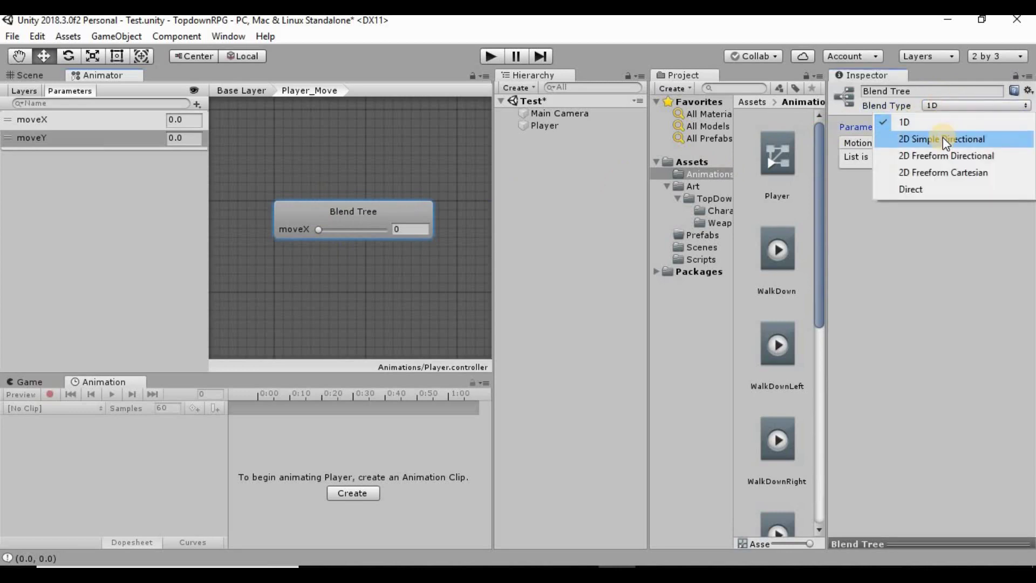
pyautogui.click(943, 139)
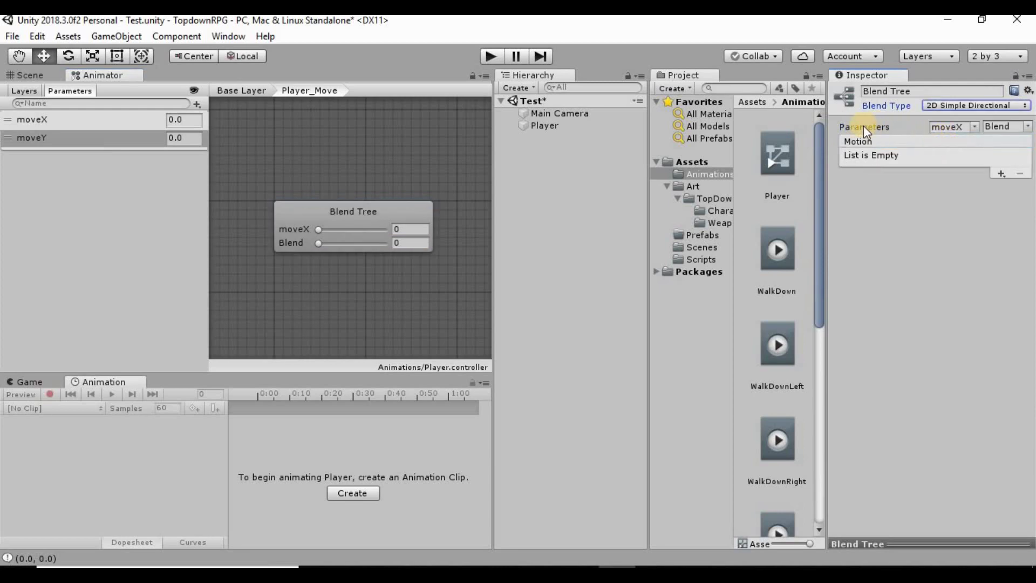
# - Set the blend tree's second parameter to moveY, leaving moveX as the first
pyautogui.click(983, 126)
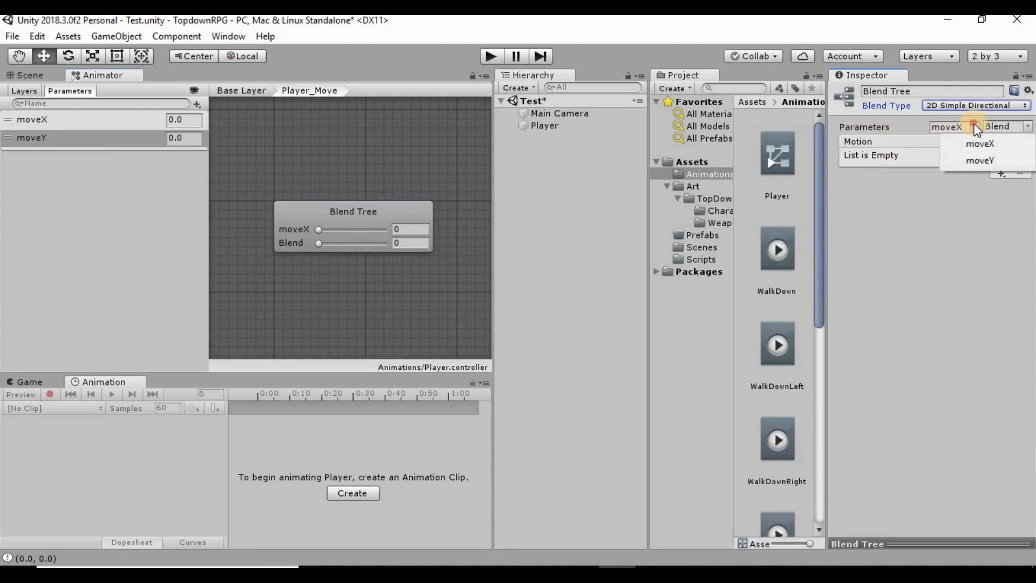
pyautogui.click(1030, 129)
pyautogui.click(1030, 130)
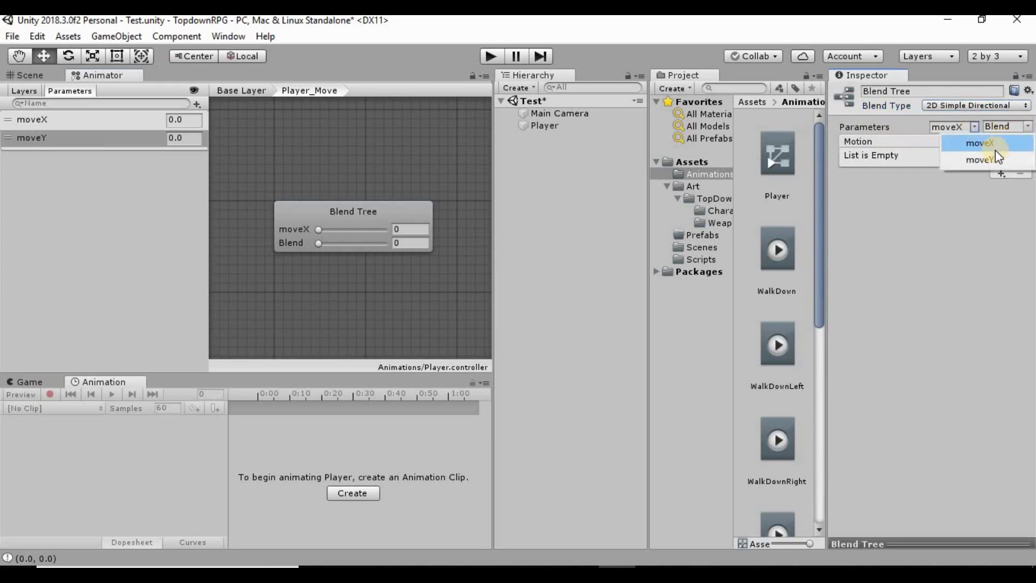
pyautogui.click(992, 156)
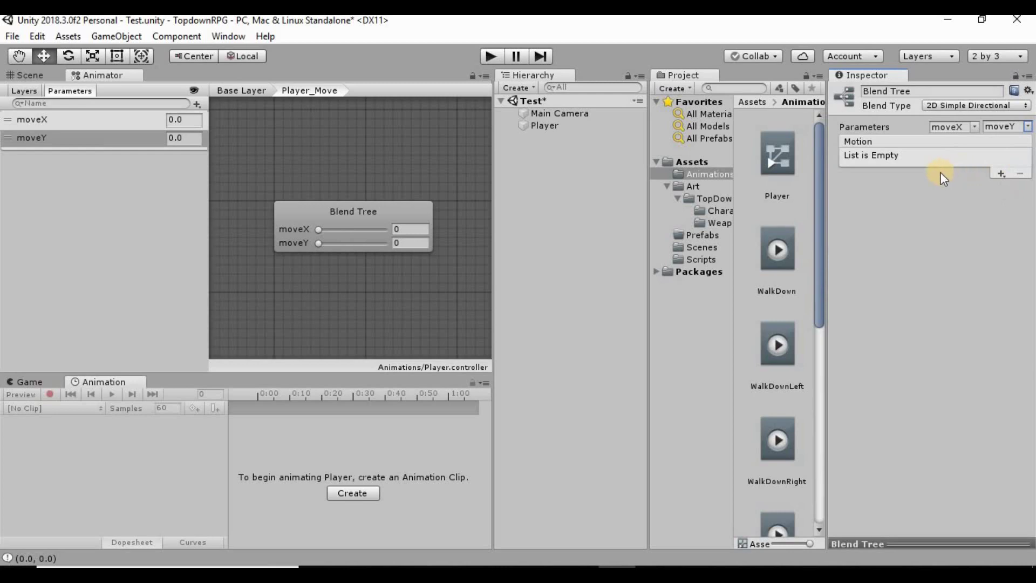
# - Add eight empty motion fields to the blend tree's motion list
pyautogui.click(1001, 173)
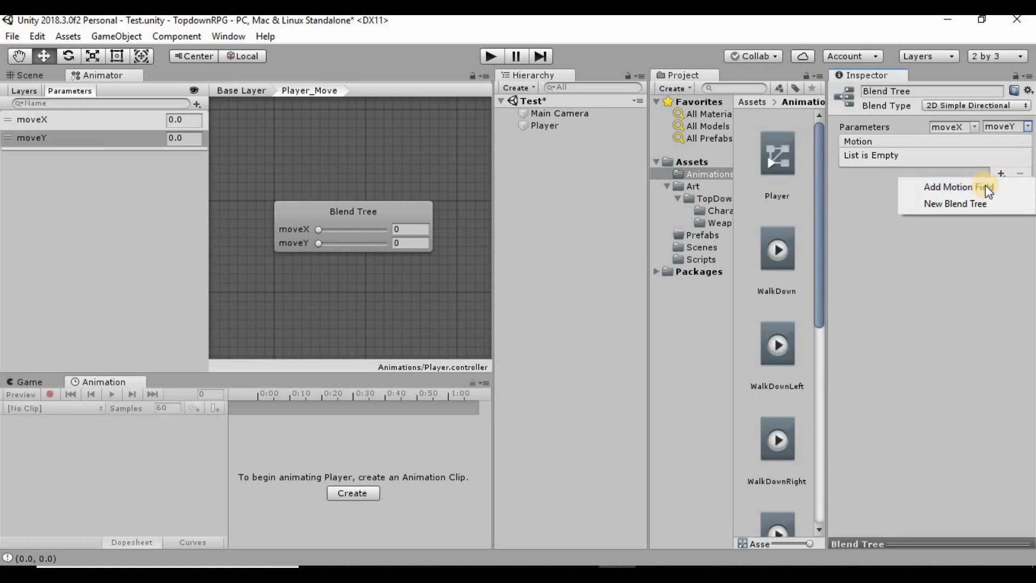
pyautogui.click(985, 186)
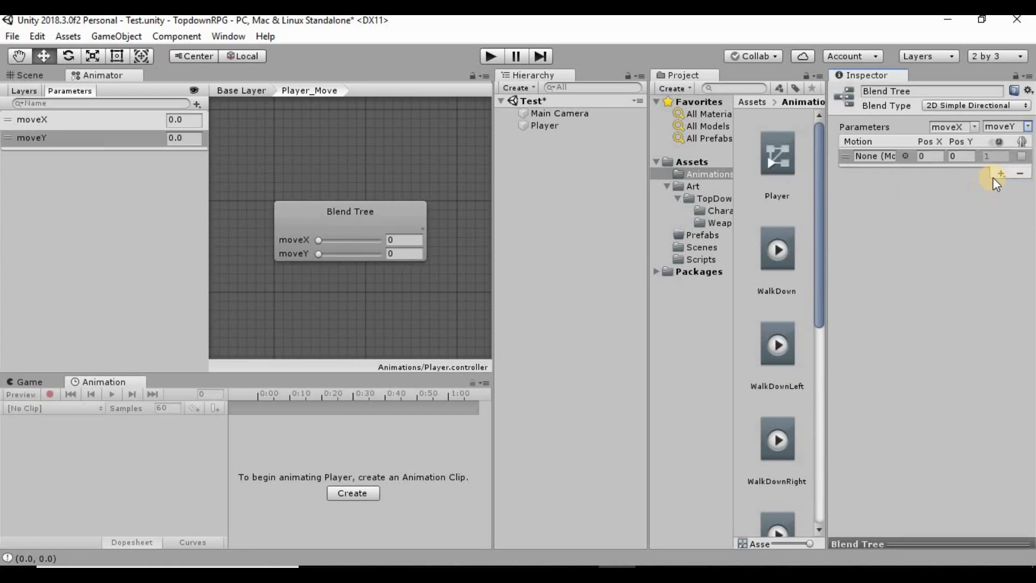
pyautogui.click(1001, 173)
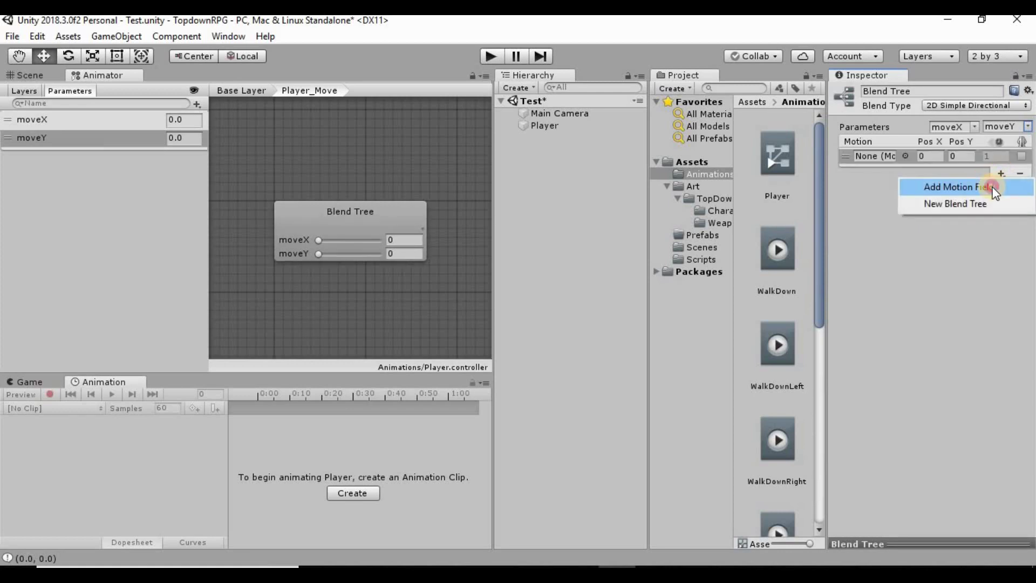
pyautogui.click(994, 185)
pyautogui.click(1003, 373)
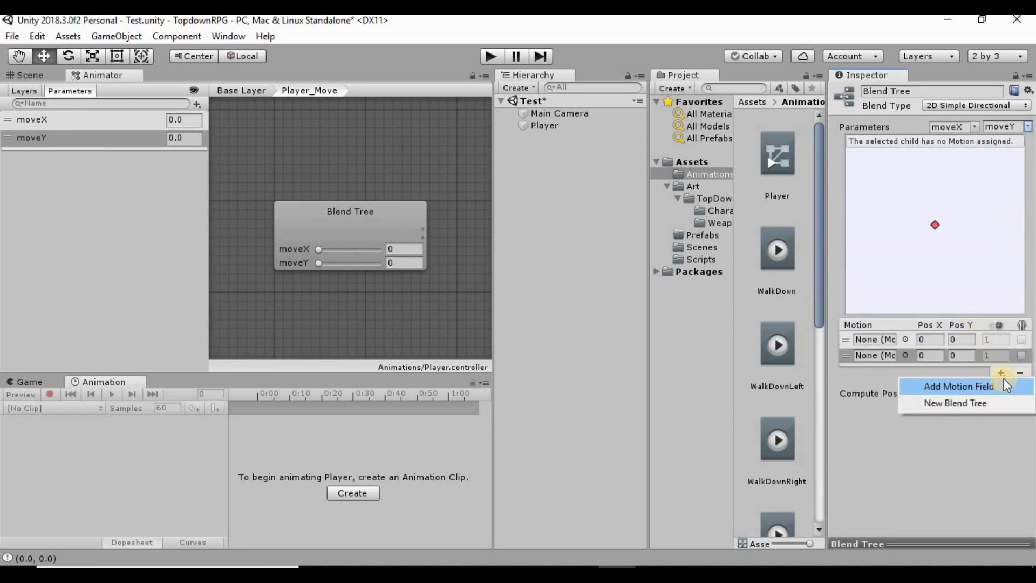
pyautogui.click(1004, 385)
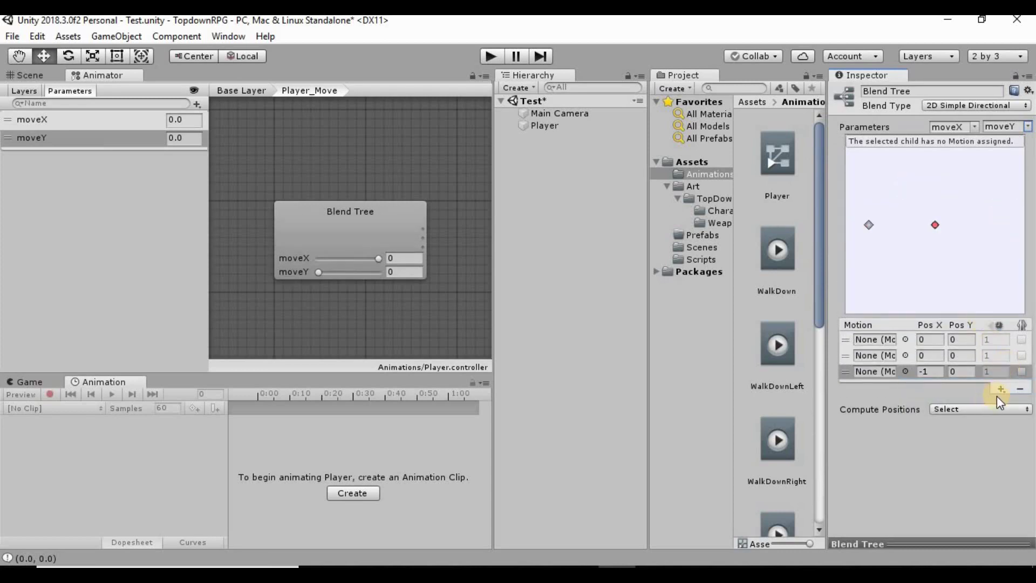
pyautogui.click(1002, 389)
pyautogui.click(995, 402)
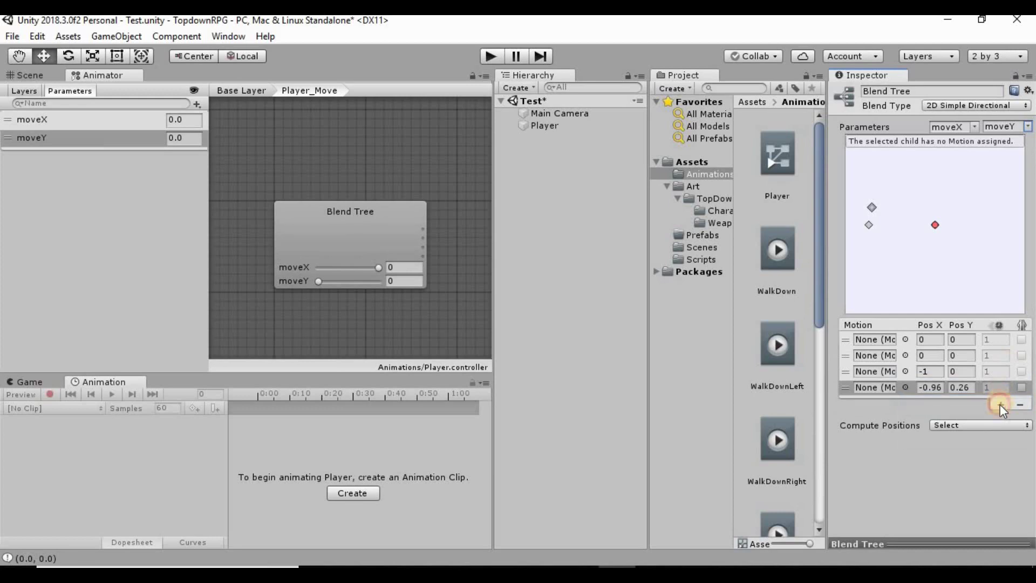
pyautogui.click(1000, 404)
pyautogui.click(993, 416)
pyautogui.click(999, 418)
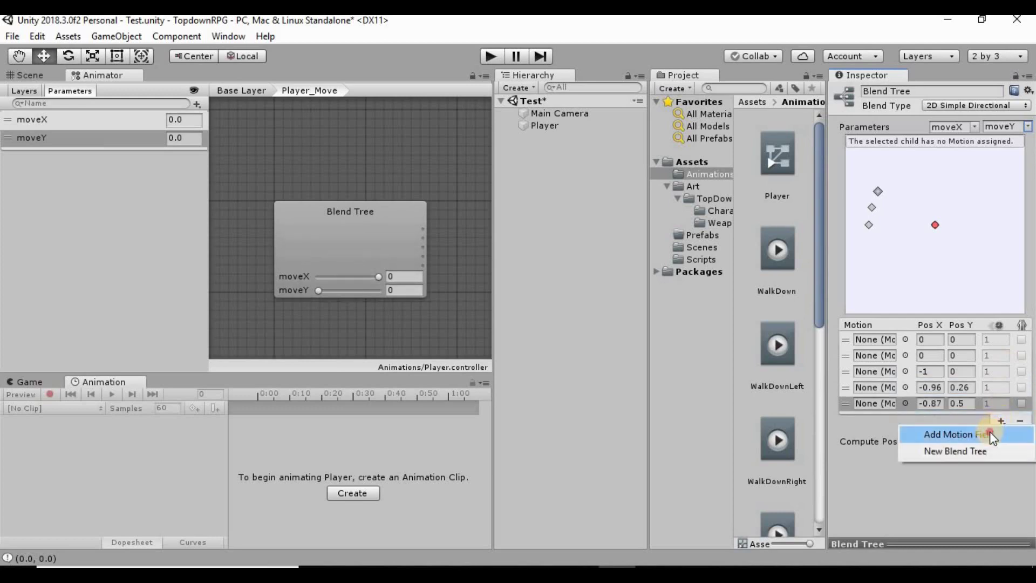
pyautogui.click(990, 432)
pyautogui.click(1001, 434)
pyautogui.click(992, 449)
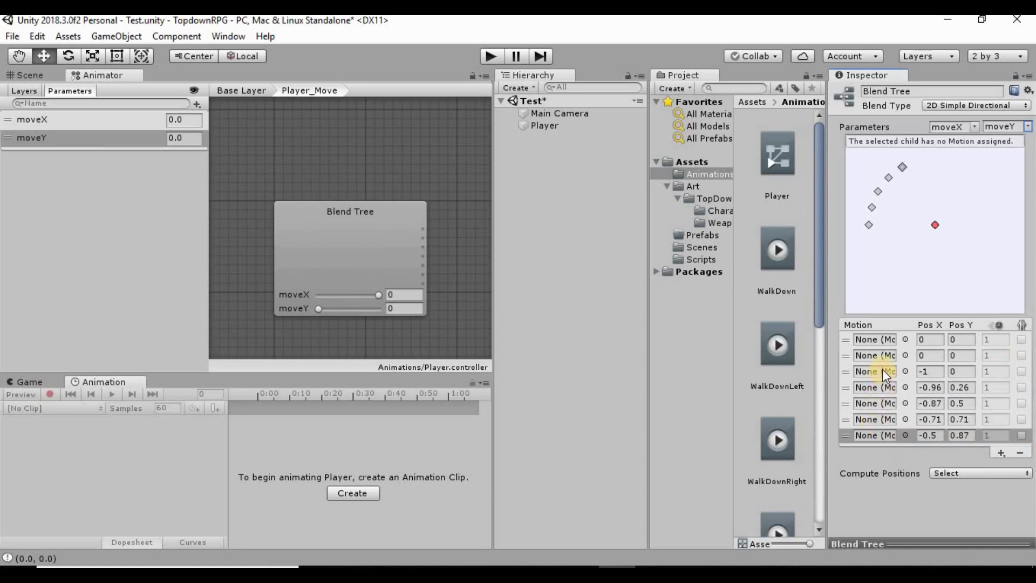
pyautogui.click(1002, 452)
pyautogui.click(995, 462)
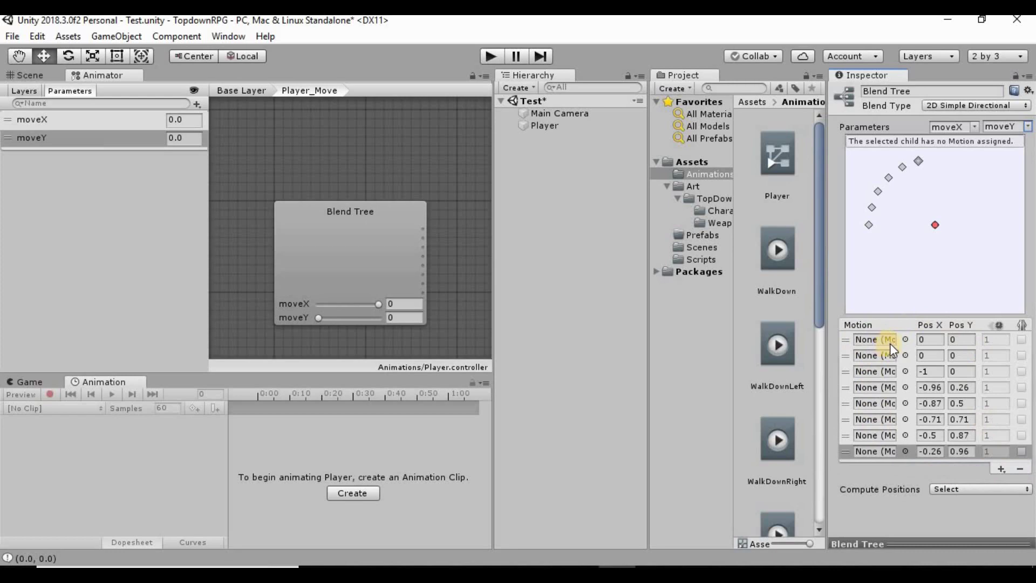
# - Assign the WalkDown, WalkUp, WalkLeft and WalkRight clips, in that order, to the first four motion fields
pyautogui.click(906, 340)
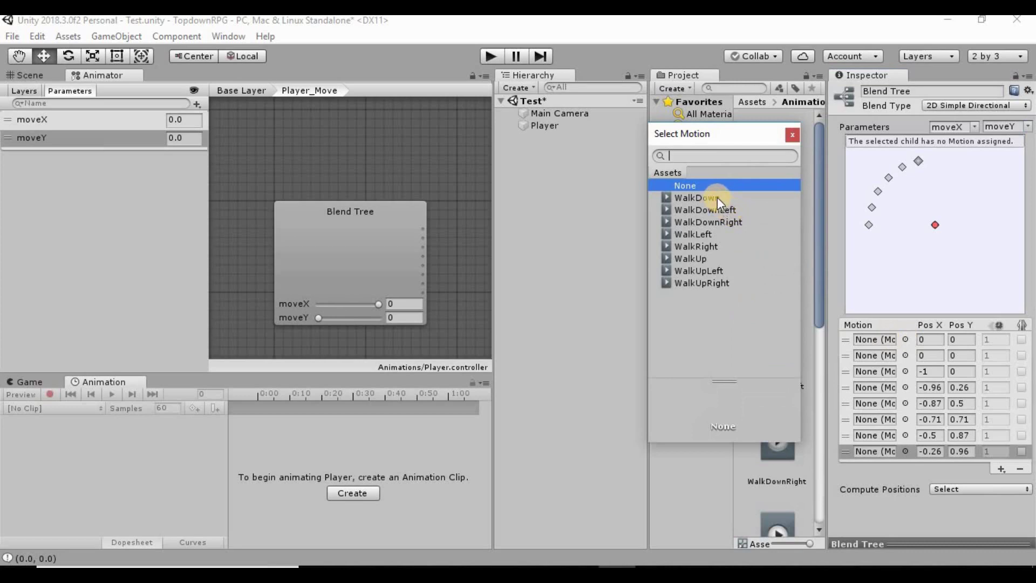
pyautogui.click(717, 197)
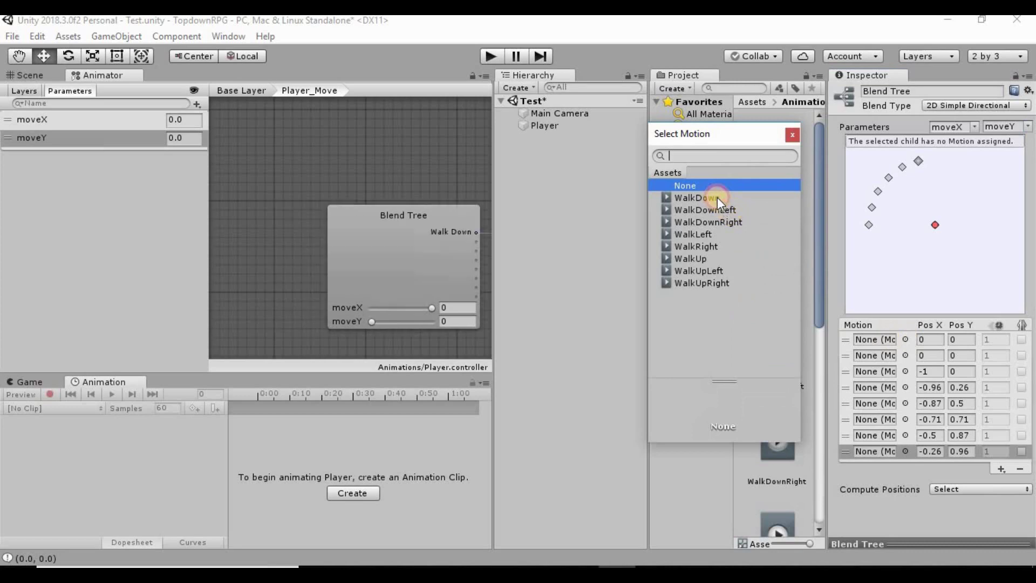
pyautogui.click(906, 356)
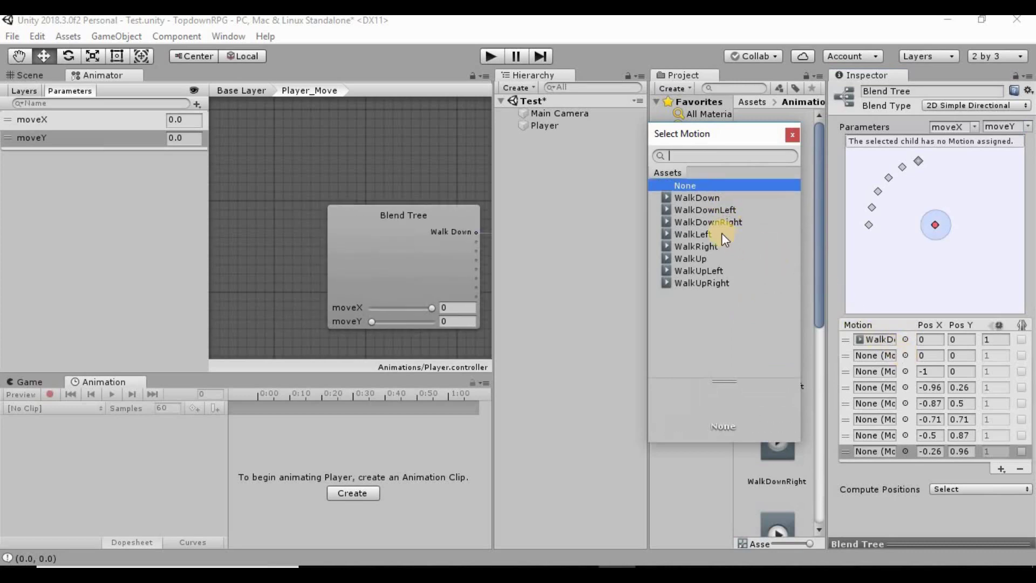
pyautogui.click(711, 261)
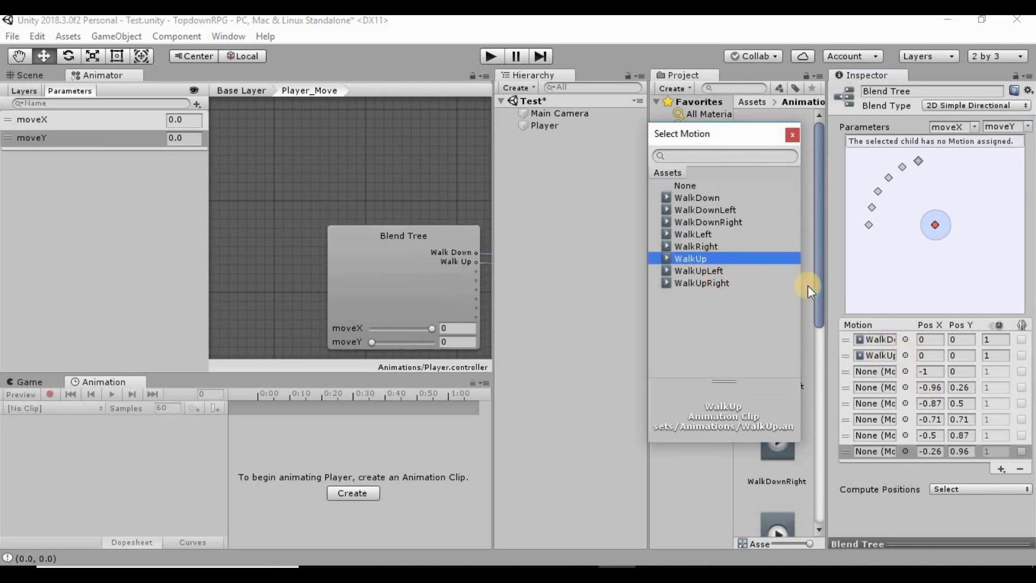
pyautogui.click(907, 371)
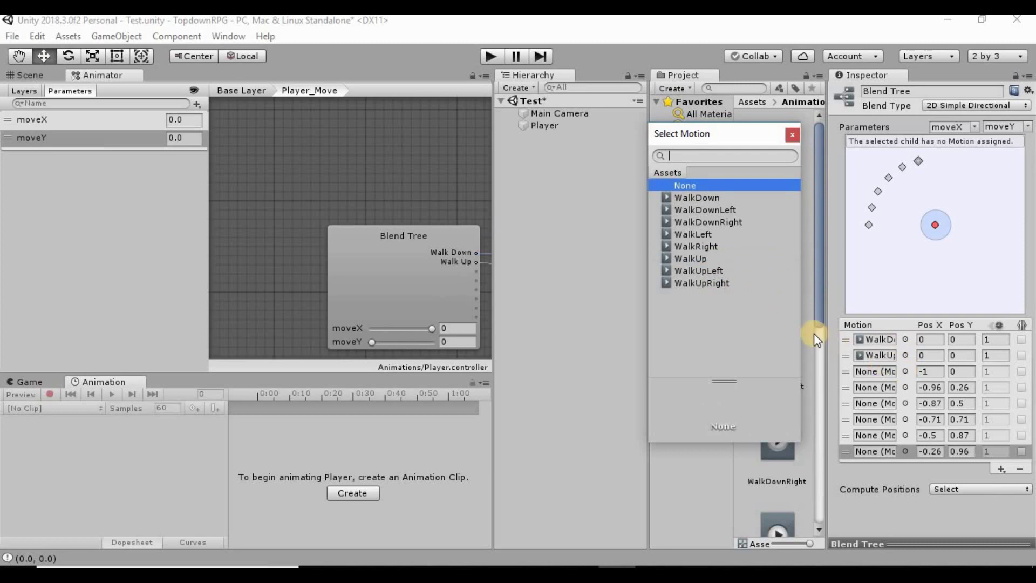
pyautogui.click(711, 235)
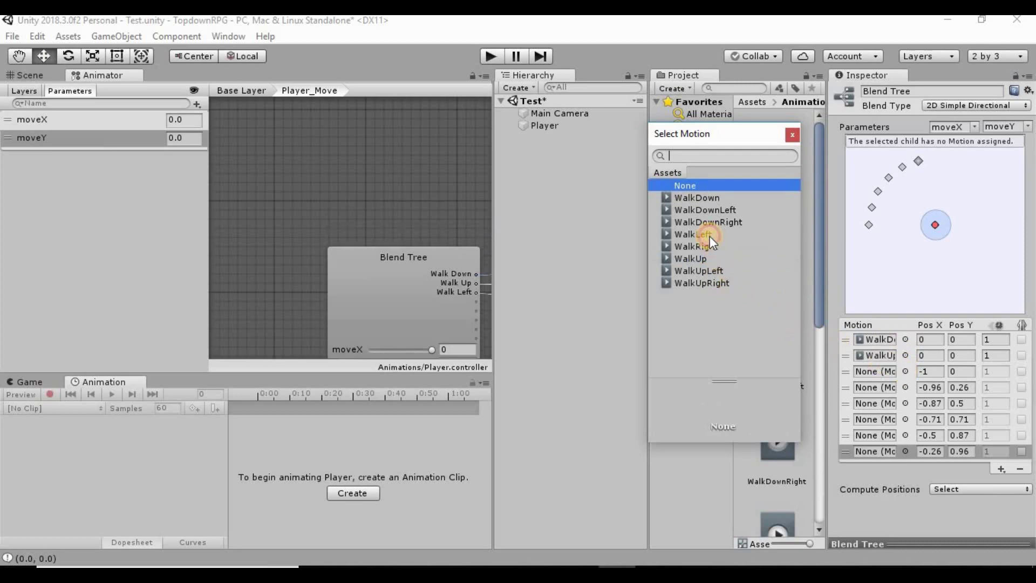
pyautogui.click(906, 388)
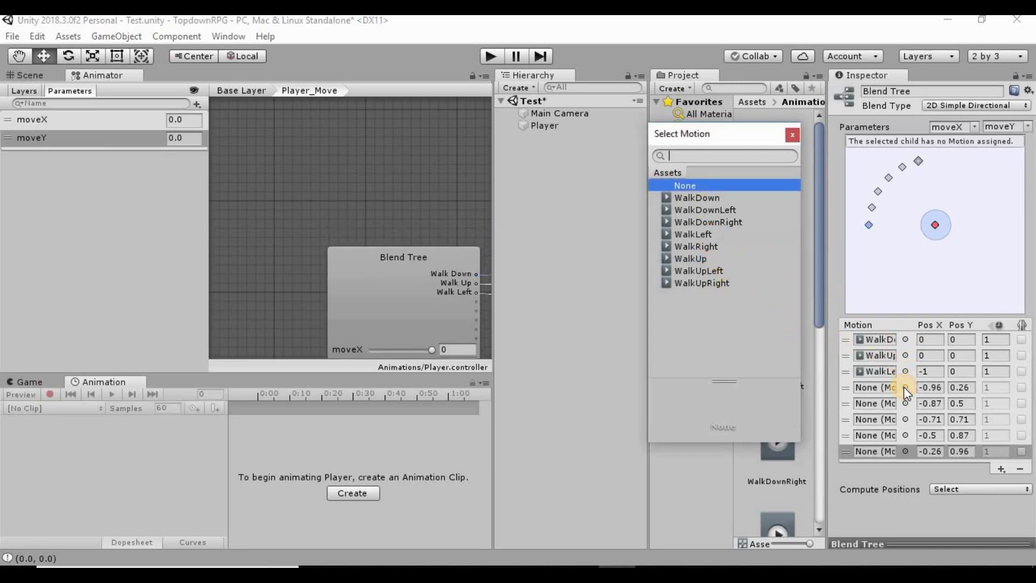
pyautogui.click(710, 247)
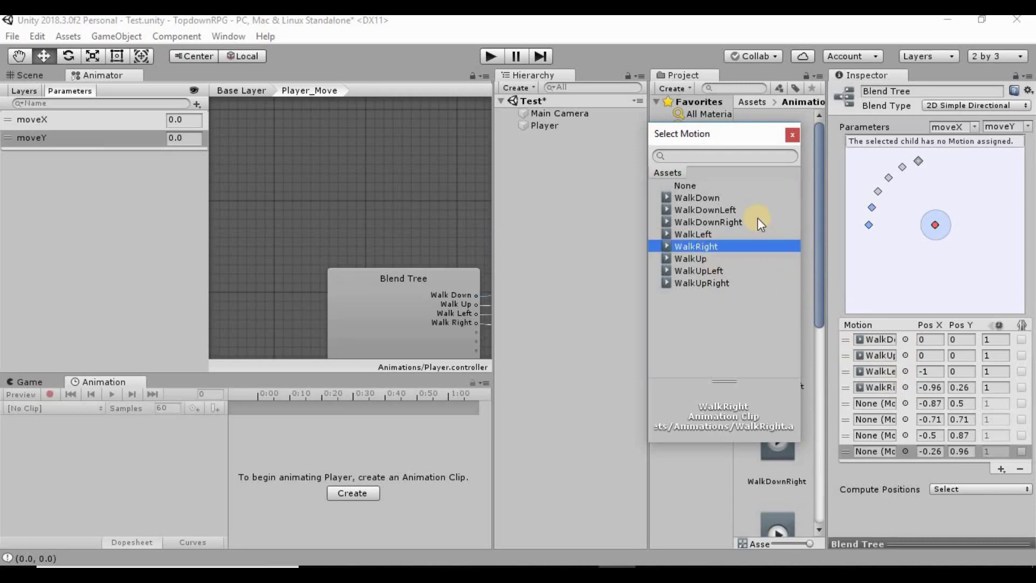
# - Assign the WalkDownLeft, WalkDownRight, WalkUpLeft and WalkUpRight clips, in that order, to the last four motion fields
pyautogui.click(905, 403)
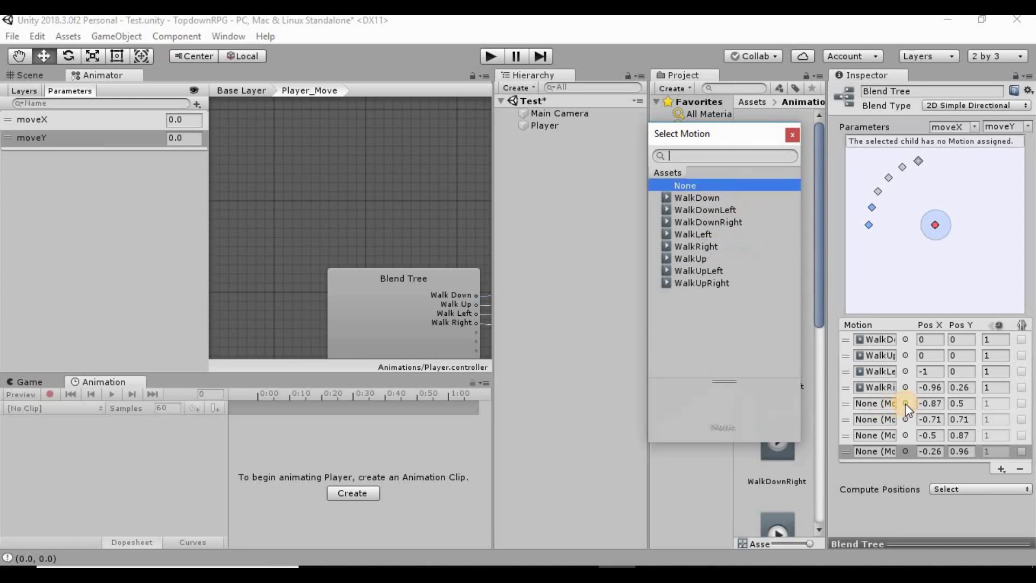
pyautogui.click(720, 210)
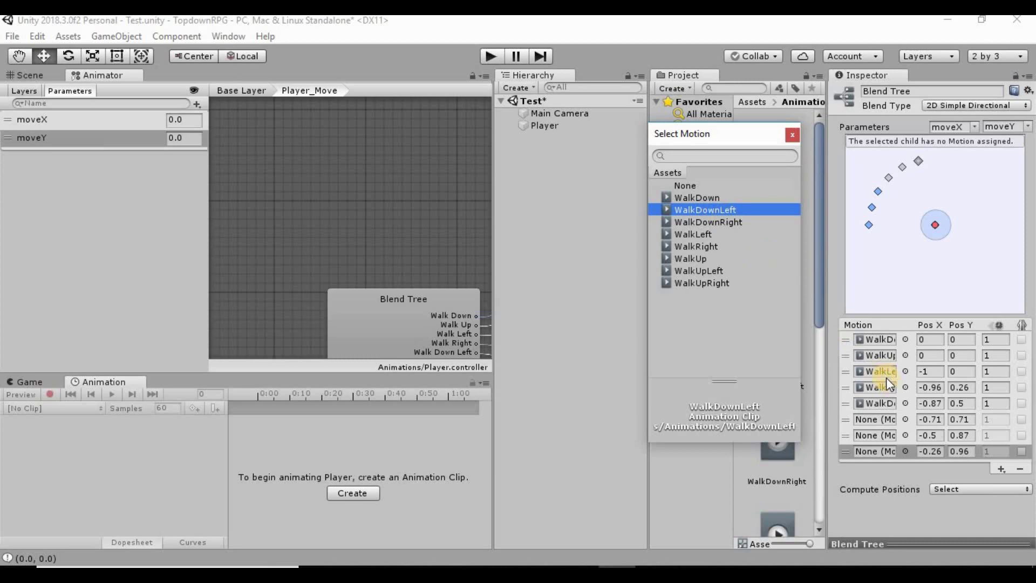
pyautogui.click(906, 419)
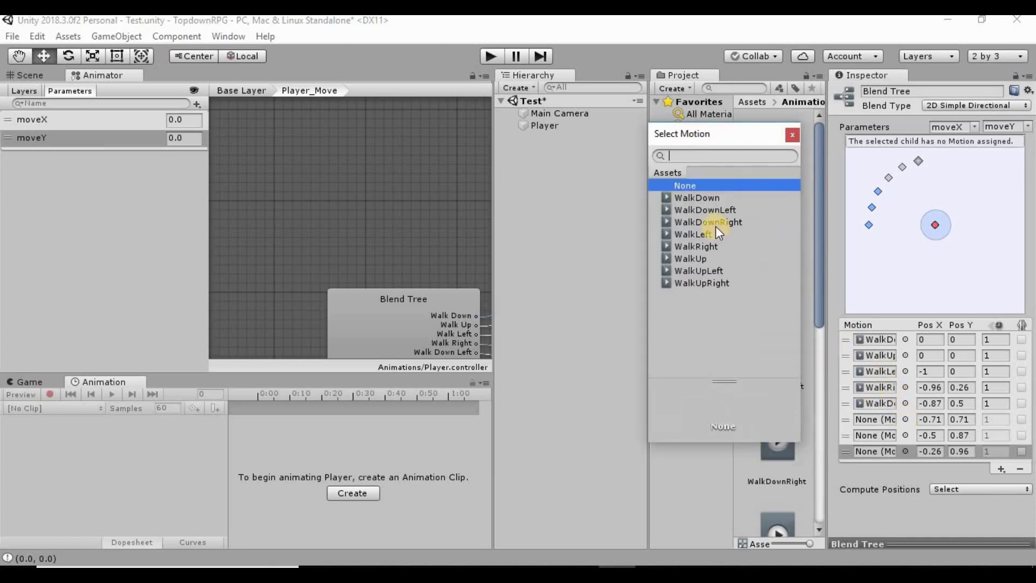
pyautogui.click(714, 220)
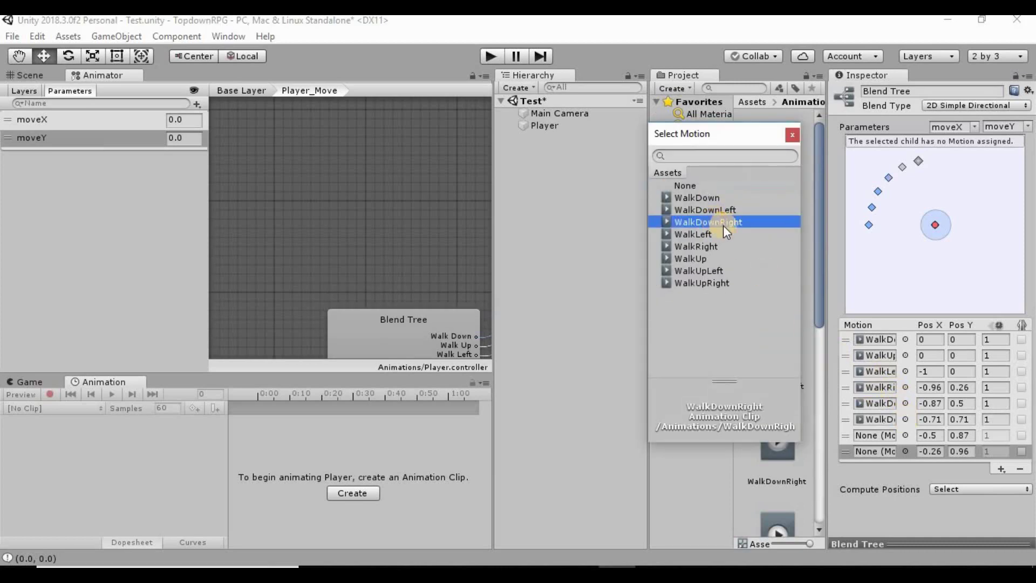
pyautogui.click(906, 435)
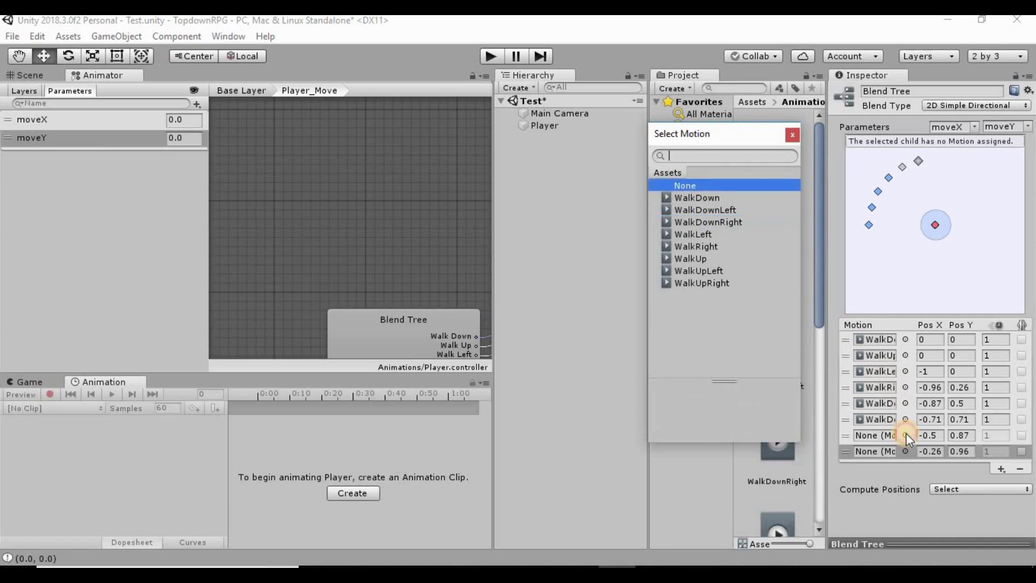
pyautogui.click(744, 272)
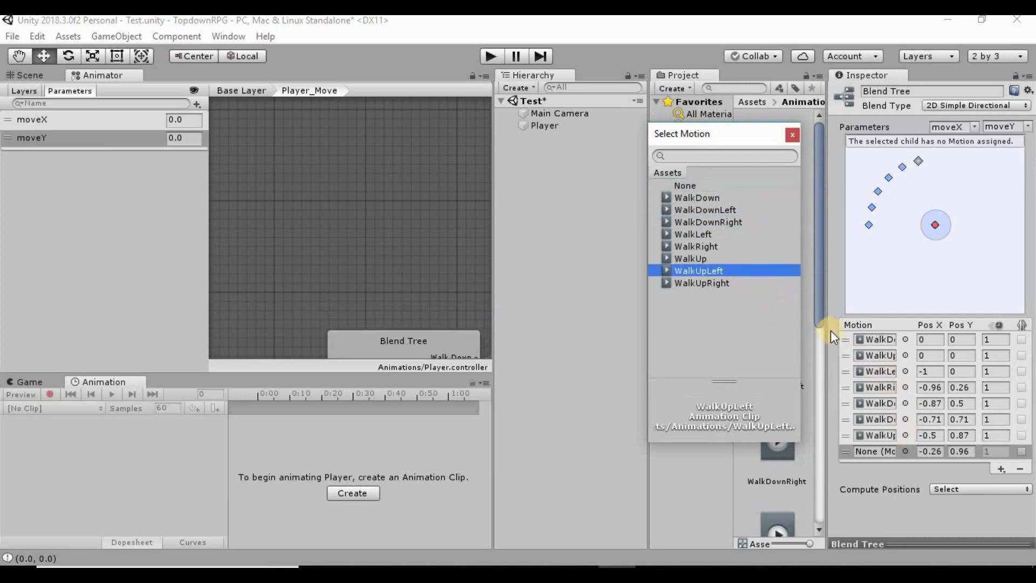
pyautogui.click(905, 450)
pyautogui.click(713, 284)
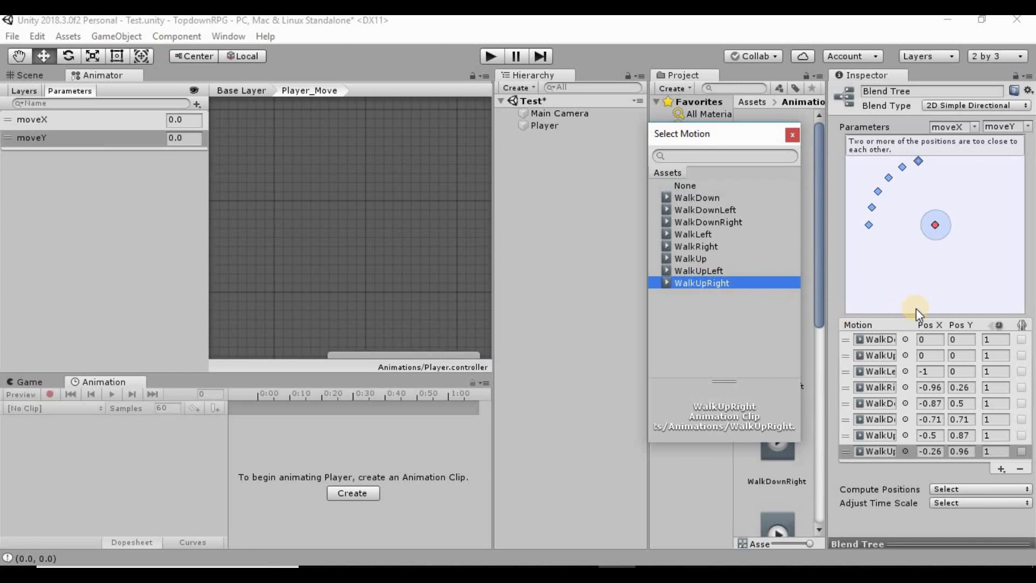
# - Set the WalkDown motion's position in the blend tree to X 0 and Y -0.1
pyautogui.click(944, 340)
pyautogui.click(958, 339)
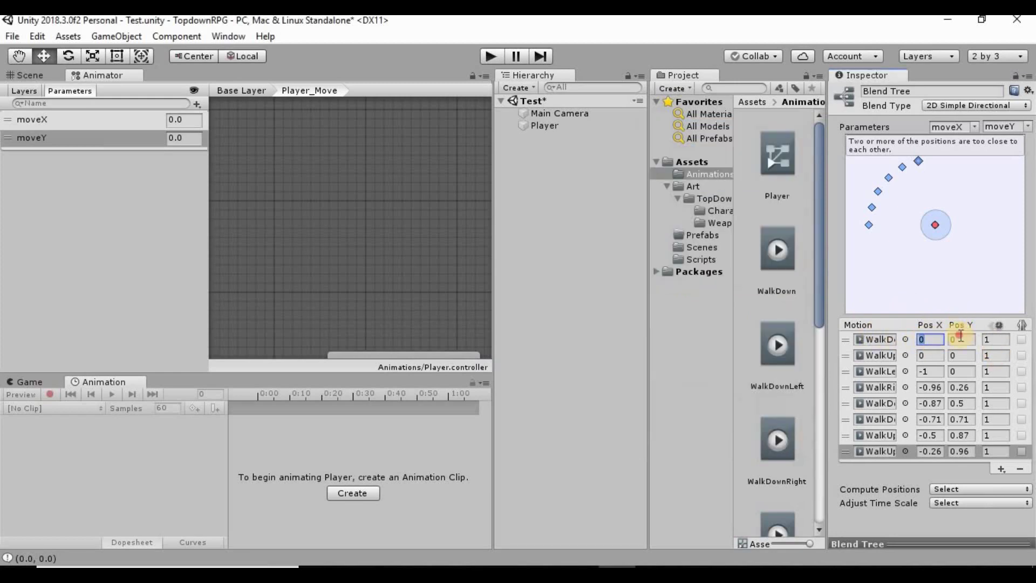
pyautogui.click(932, 372)
pyautogui.click(959, 373)
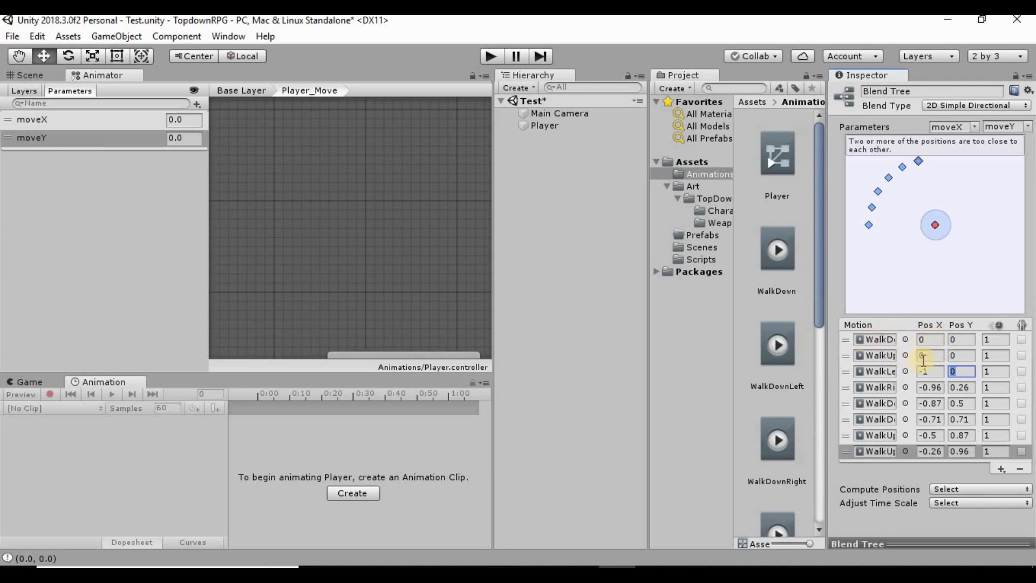
pyautogui.click(929, 340)
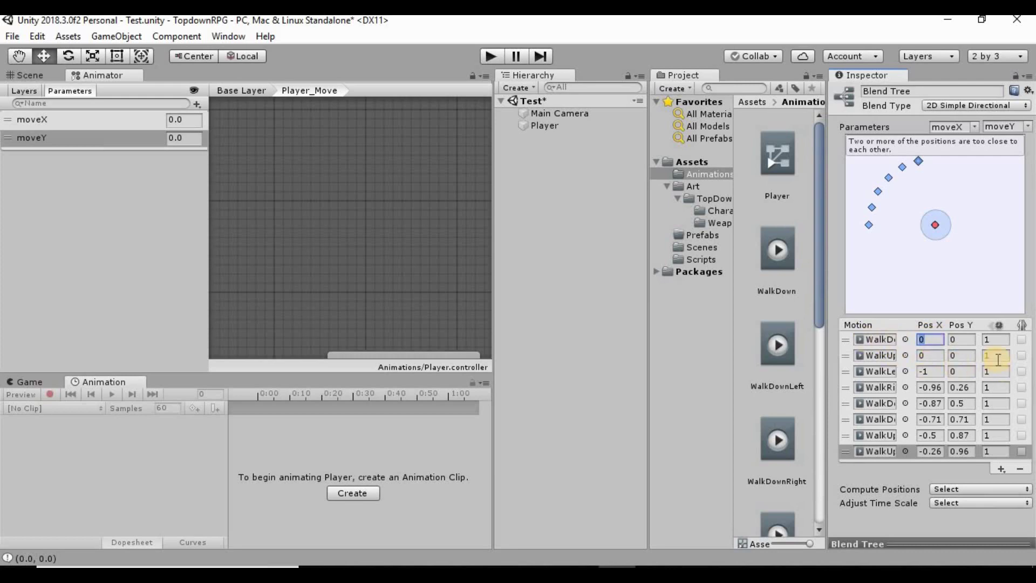
pyautogui.press('Tab')
pyautogui.write('-')
pyautogui.write('.01')
pyautogui.press('BackSpace')
pyautogui.press('BackSpace')
pyautogui.write('1')
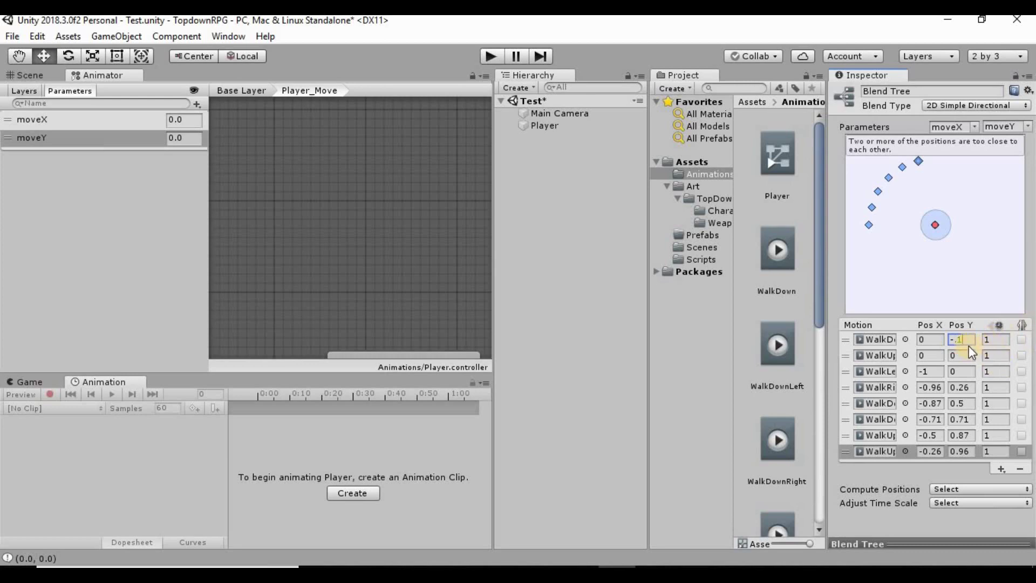
pyautogui.click(964, 344)
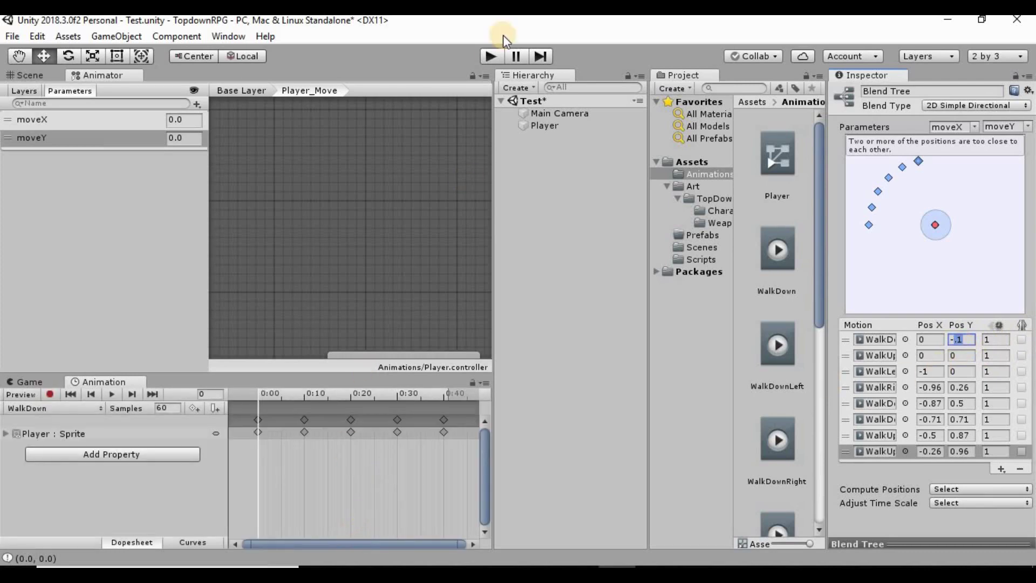
# - Play the scene, walk the player in all directions to check the logged velocity values, and stop play mode
pyautogui.click(492, 56)
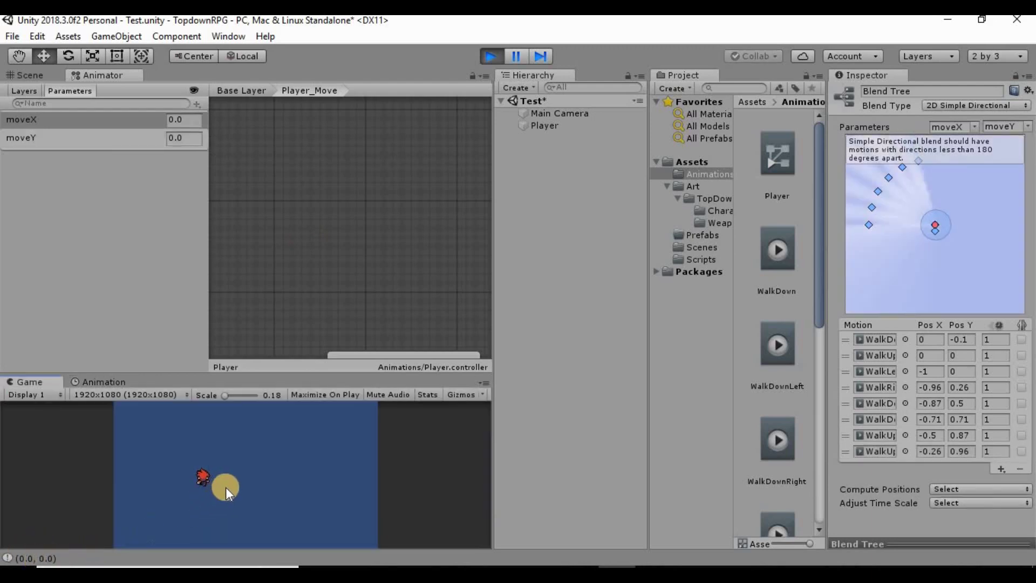
pyautogui.press('Right')
pyautogui.press('Left')
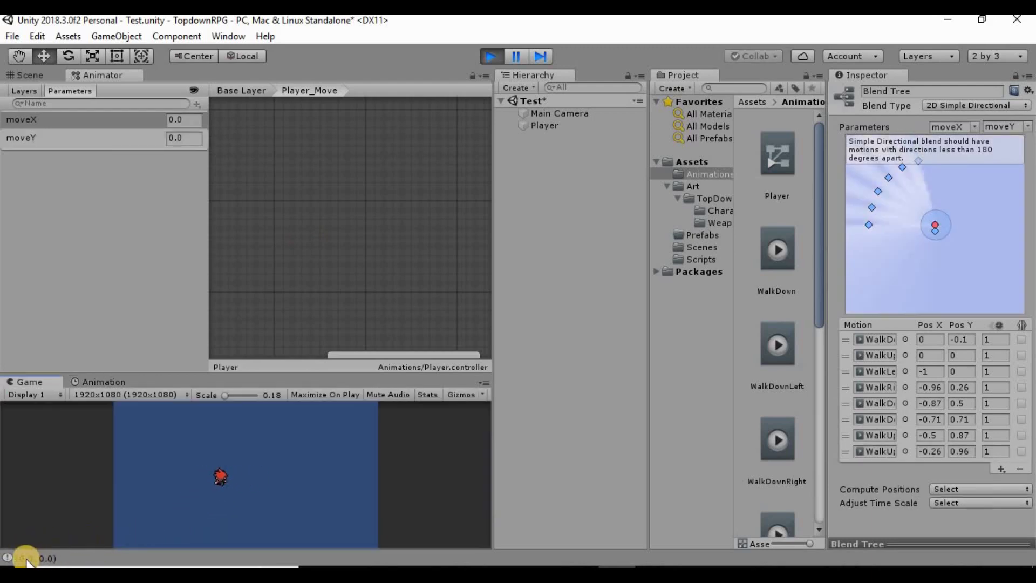
pyautogui.press('Right')
pyautogui.press('Left')
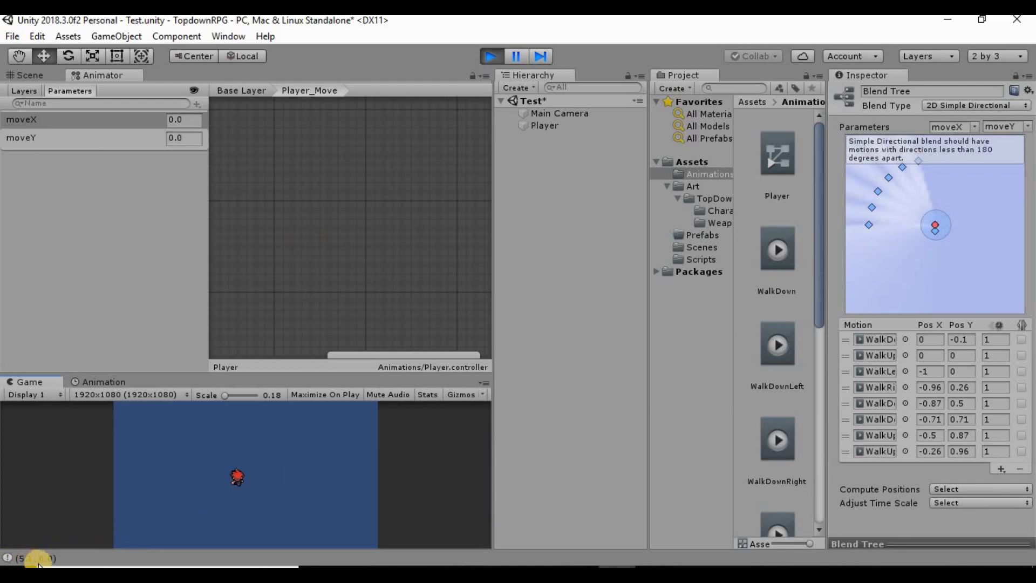
pyautogui.press('Right')
pyautogui.press('Up')
pyautogui.press('Left')
pyautogui.press('Down')
pyautogui.press('Left')
pyautogui.press('Right')
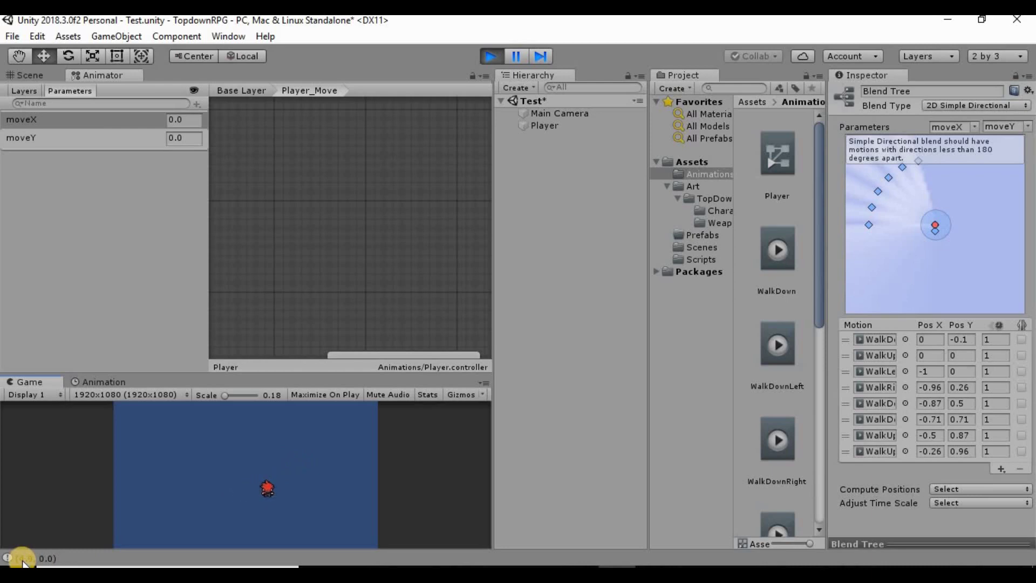
pyautogui.press('Right')
pyautogui.press('Up')
pyautogui.press('Left')
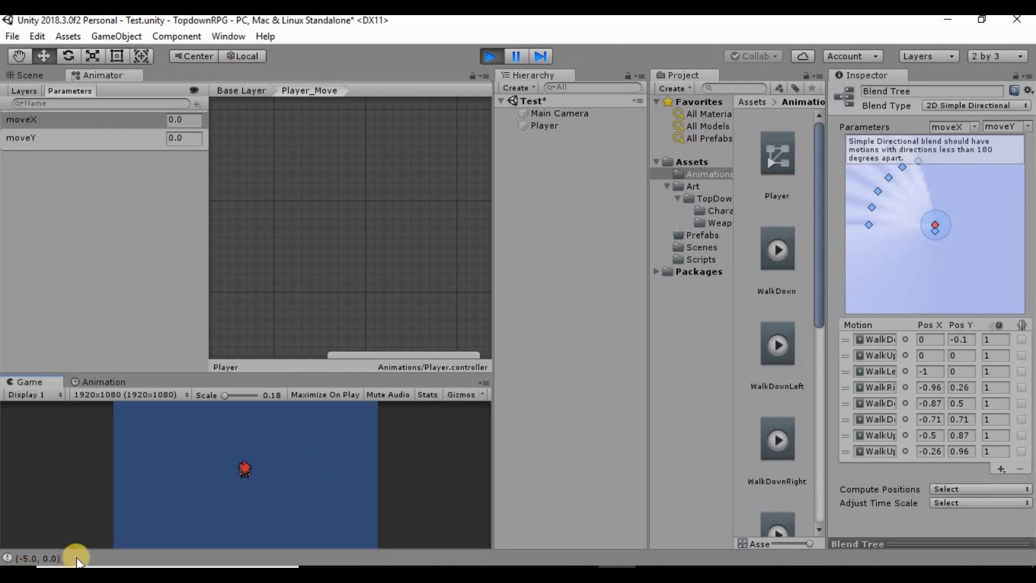
pyautogui.press('Down')
pyautogui.press('Right')
pyautogui.press('Up')
pyautogui.press('Left')
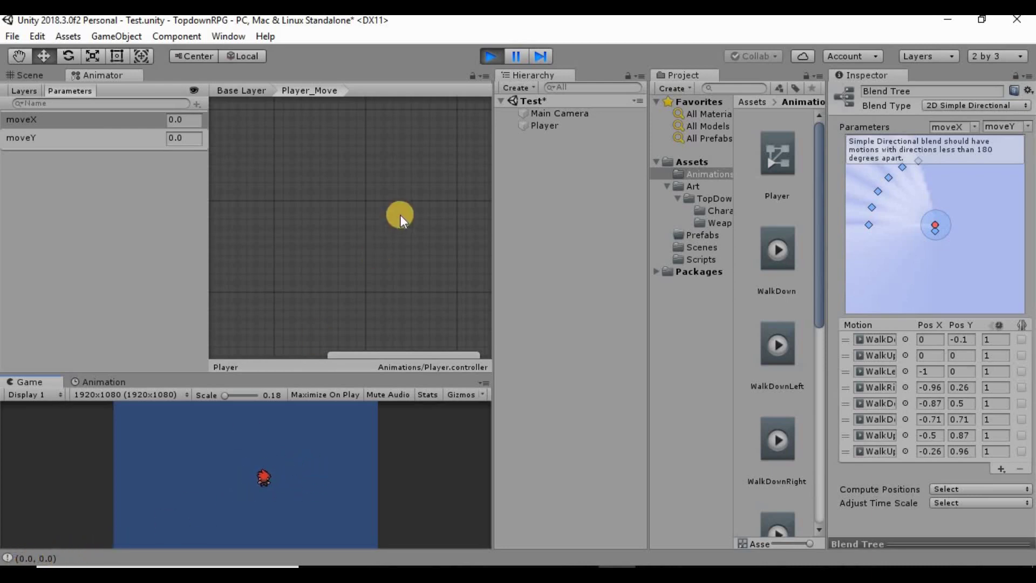
pyautogui.click(961, 340)
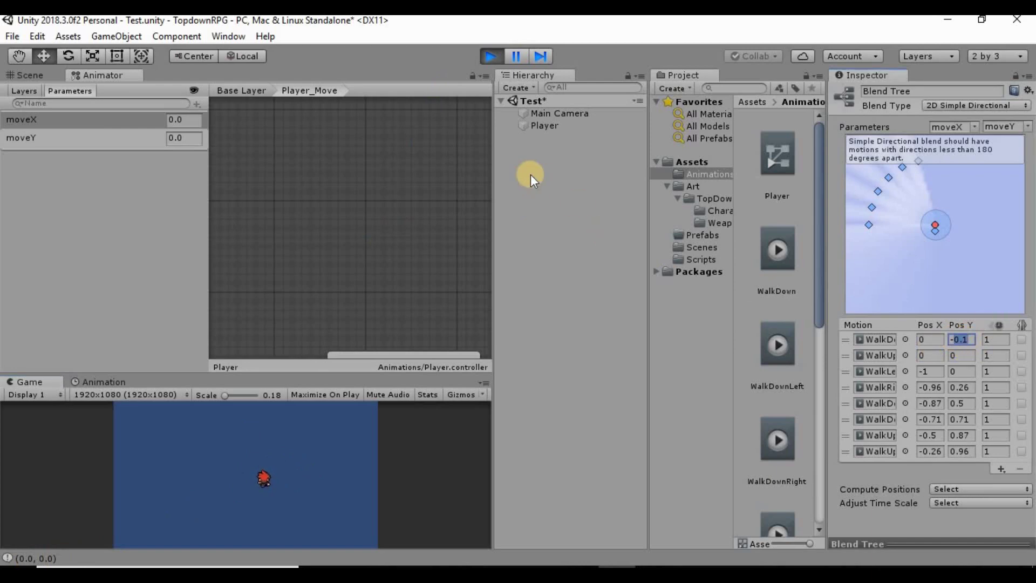
pyautogui.click(491, 56)
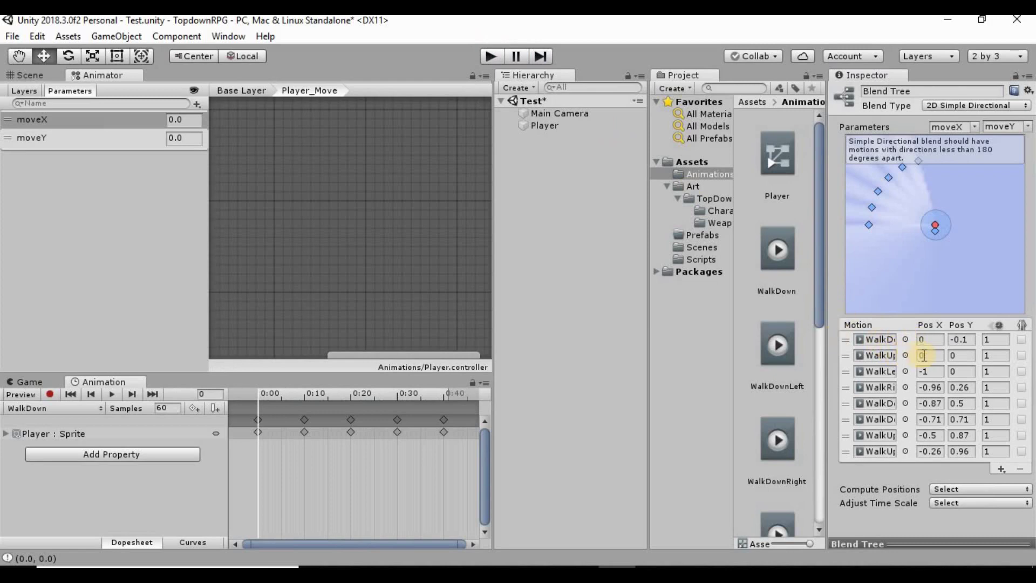
# - Set the WalkUp motion's Y position to 0.1 and the WalkLeft motion's X position to -0.1
pyautogui.click(924, 356)
pyautogui.click(963, 355)
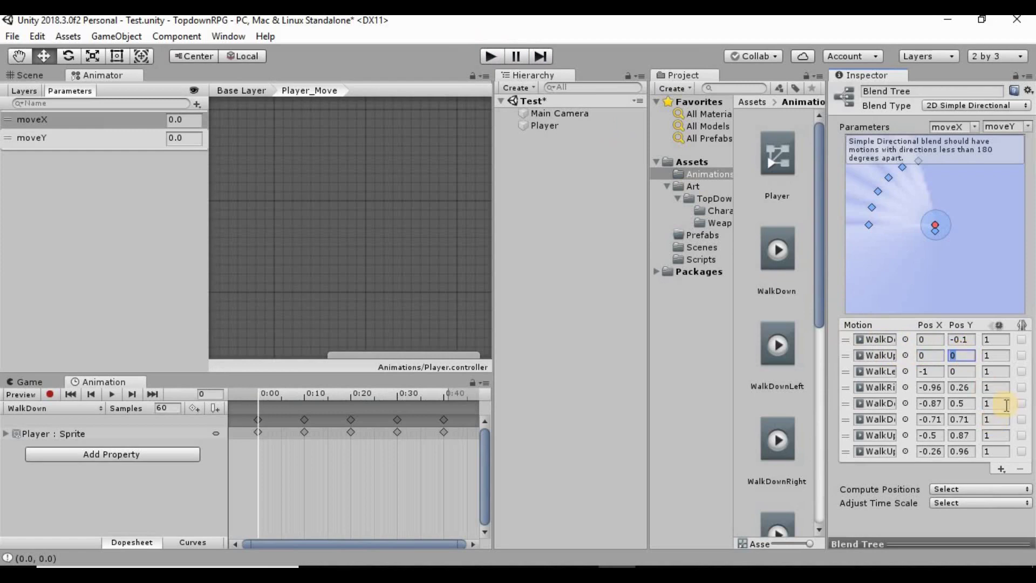
pyautogui.write('0.1')
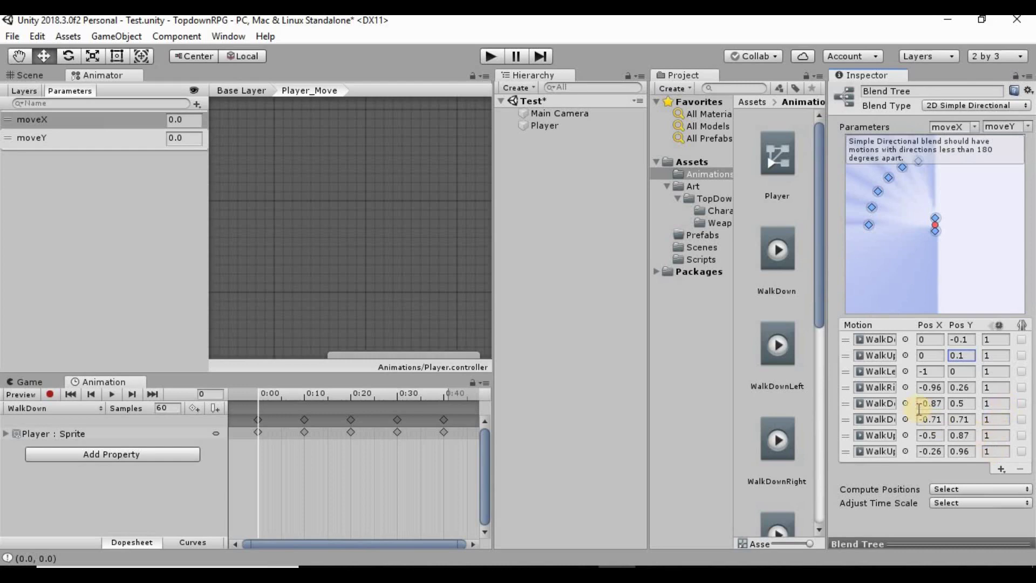
pyautogui.click(929, 372)
pyautogui.click(935, 372)
pyautogui.write('-0.1')
pyautogui.press('Return')
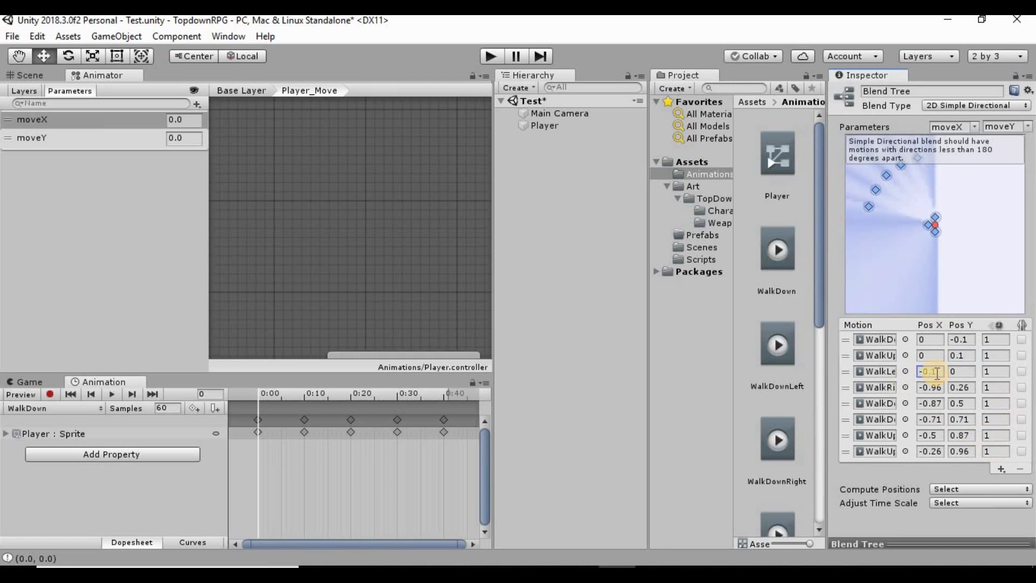
pyautogui.click(959, 371)
# - Set the WalkRight motion's position in the blend tree to X 0.1 and Y 0
pyautogui.click(933, 388)
pyautogui.write('0.1')
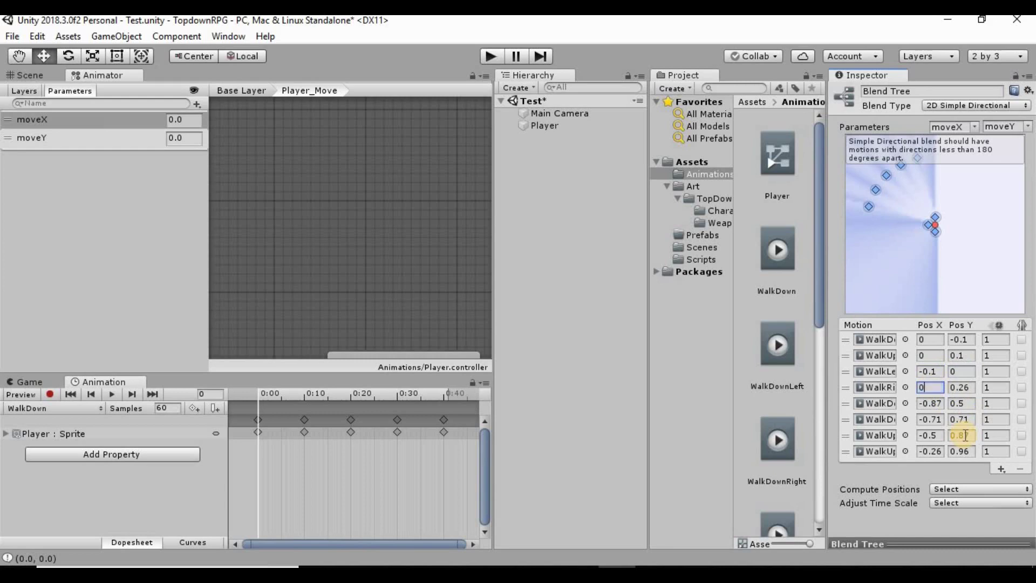
pyautogui.click(973, 387)
pyautogui.write('0')
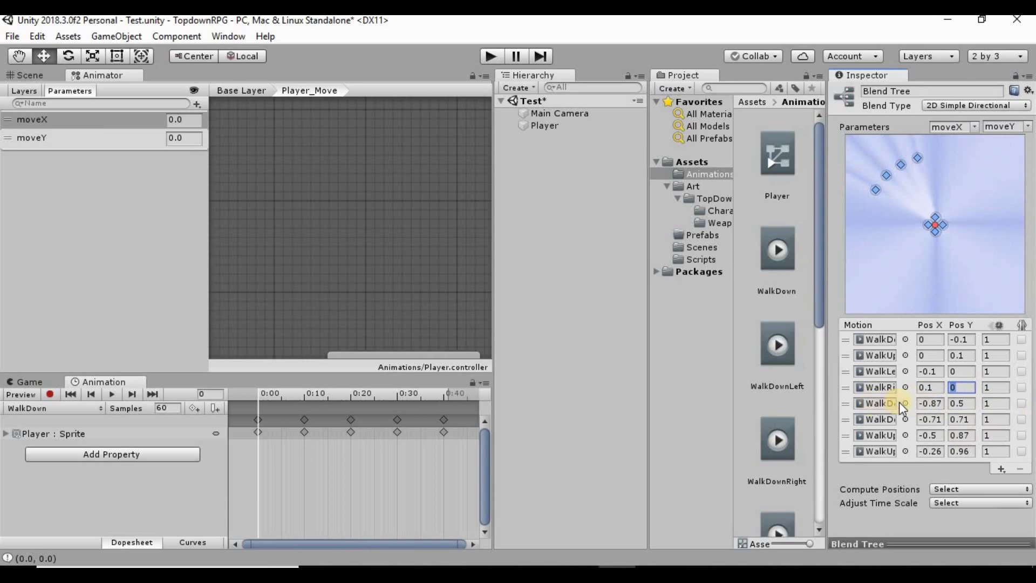
# - Widen the Inspector to read the full motion names and set WalkDownLeft's position to X -0.1 and Y -0.1
pyautogui.moveTo(825, 401); pyautogui.dragTo(738, 389)
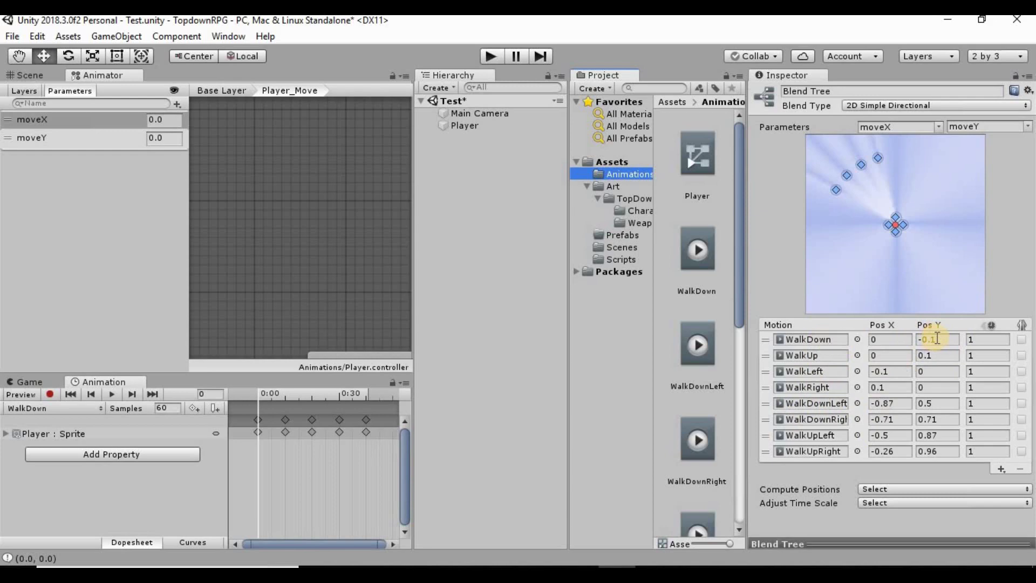
pyautogui.click(945, 403)
pyautogui.write('-0.1')
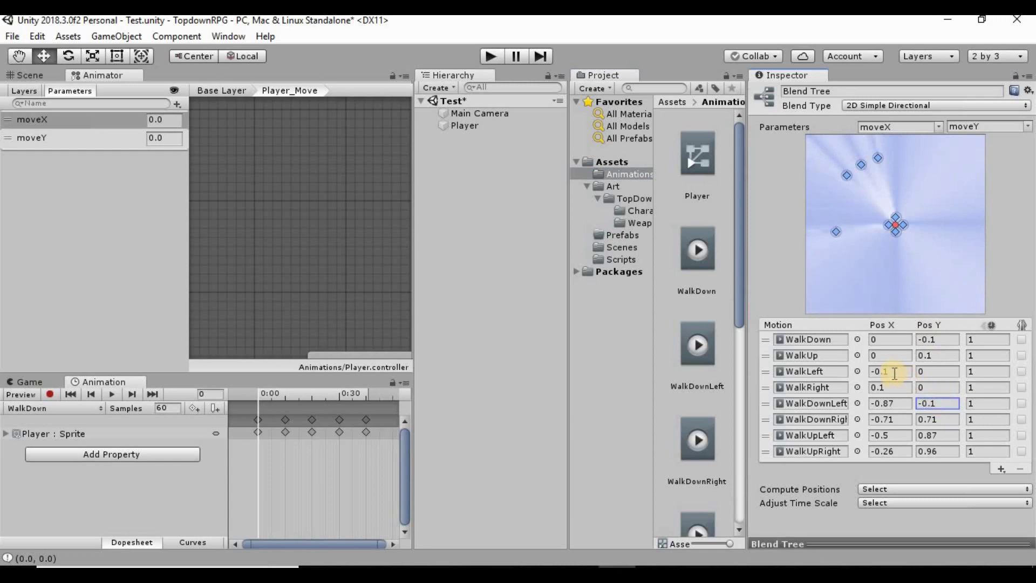
pyautogui.click(895, 403)
pyautogui.write('-0.1')
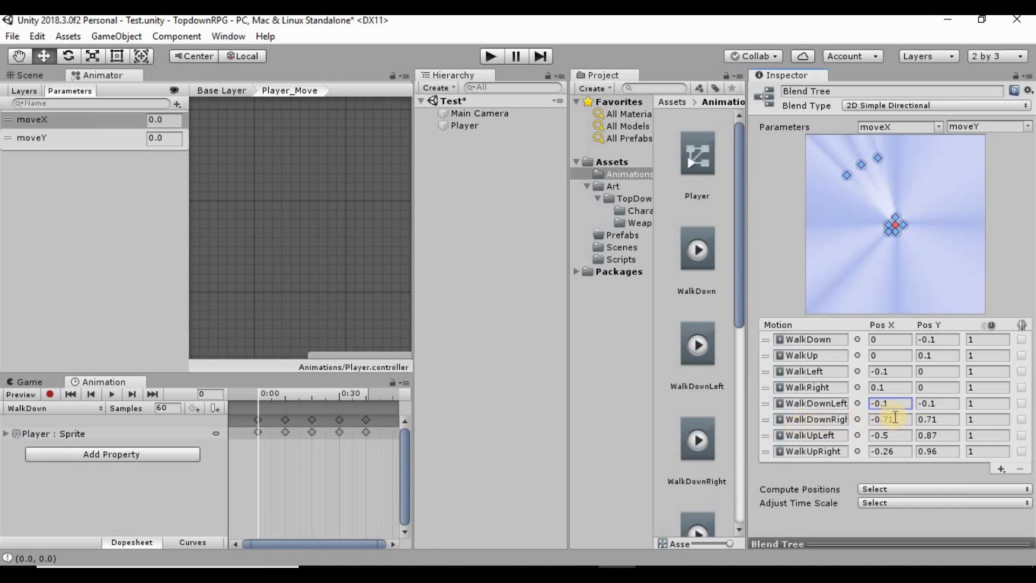
# - Set the WalkDownRight motion's position in the blend tree to X 0.1 and Y -0.1
pyautogui.click(926, 420)
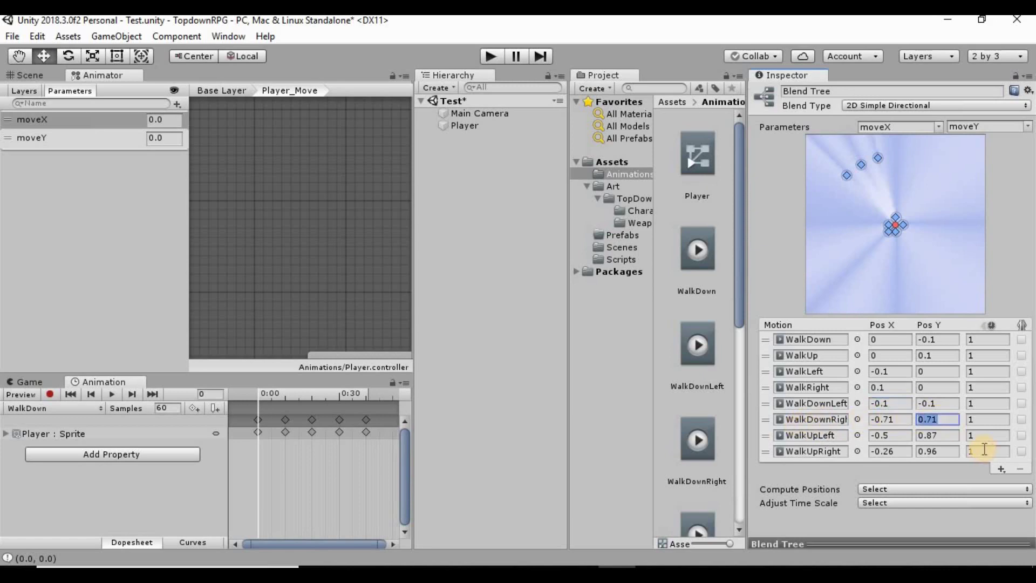
pyautogui.write('-0.1')
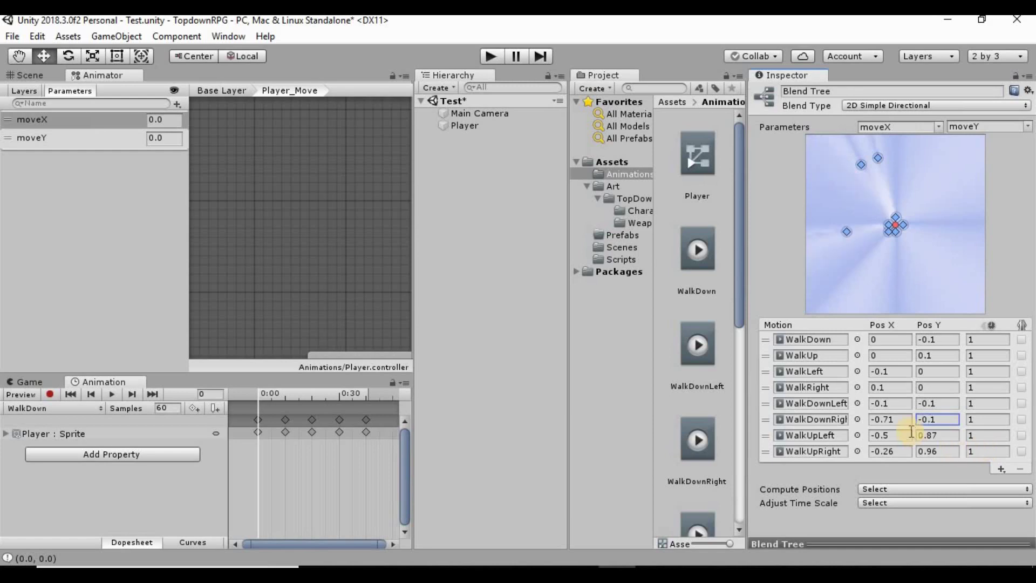
pyautogui.click(899, 420)
pyautogui.write('.')
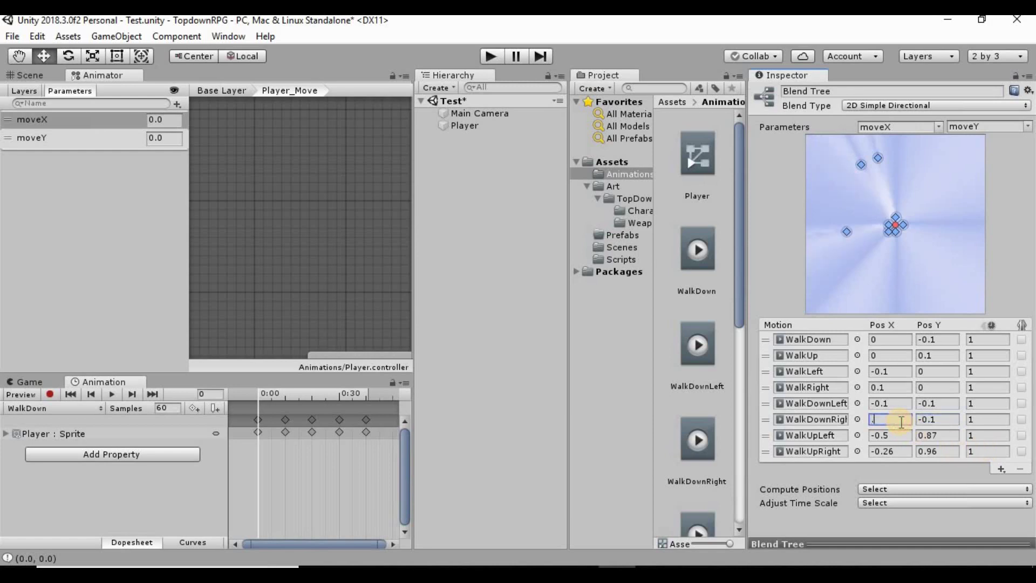
pyautogui.write('1')
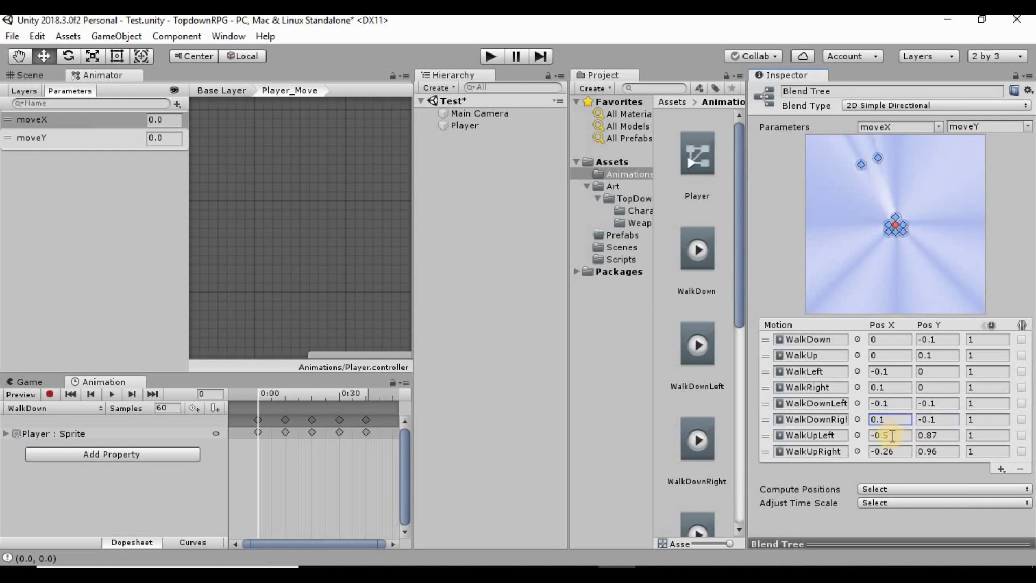
pyautogui.doubleClick(892, 418)
# - Set the WalkUpLeft motion's position in the blend tree to X -0.1 and Y 0.1
pyautogui.doubleClick(894, 435)
pyautogui.write('-')
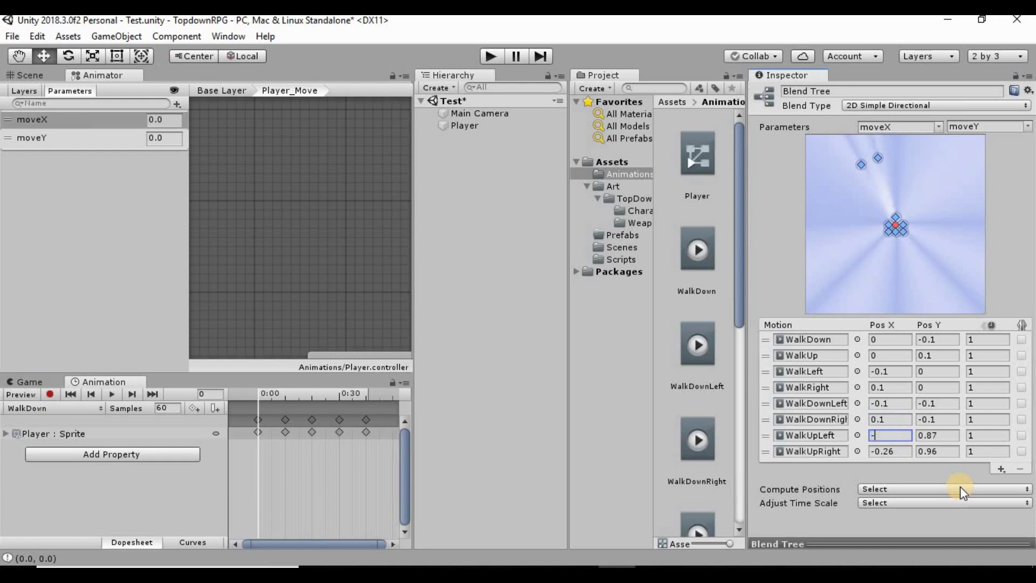
pyautogui.write('0.1')
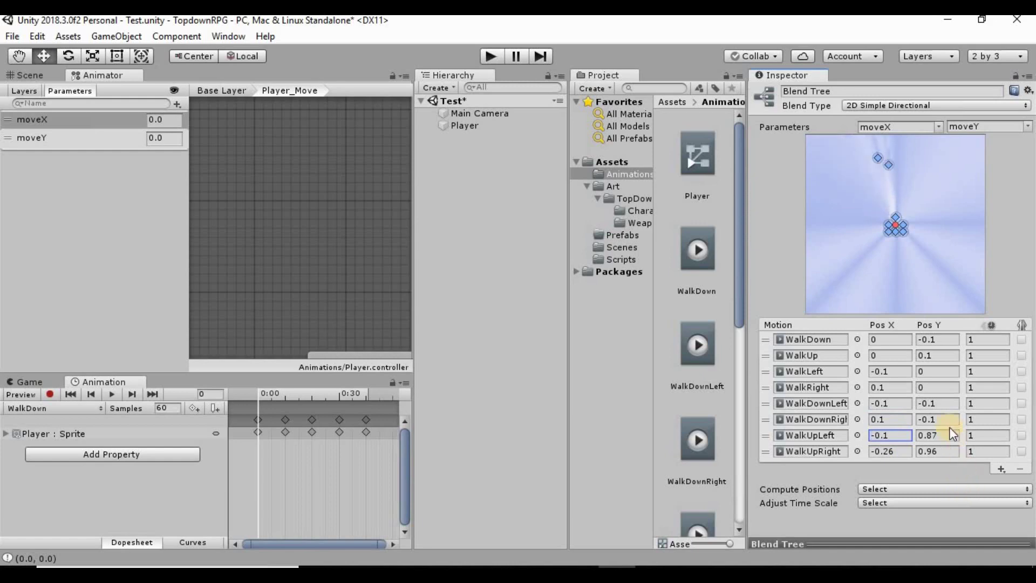
pyautogui.click(950, 431)
pyautogui.write('.')
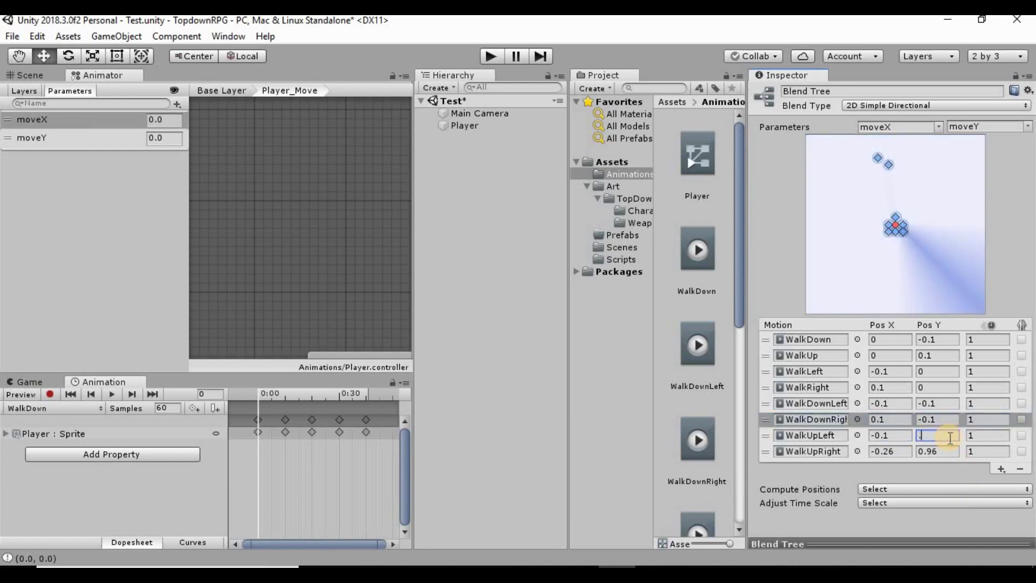
pyautogui.write('0.1')
# - Set the WalkUpRight motion's position in the blend tree to X 0.1 and Y 0.1
pyautogui.click(886, 452)
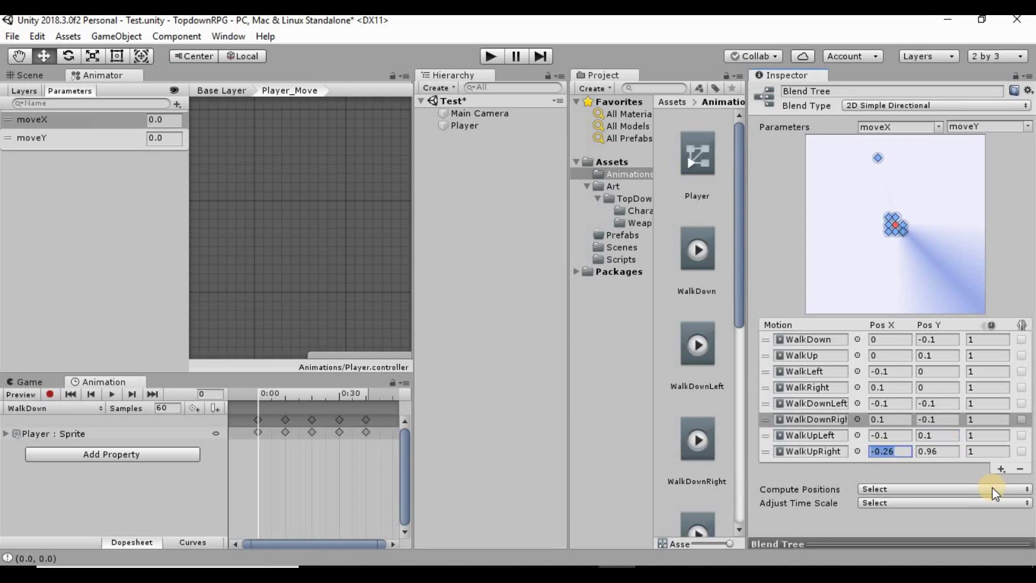
pyautogui.write('.1')
pyautogui.press('Return')
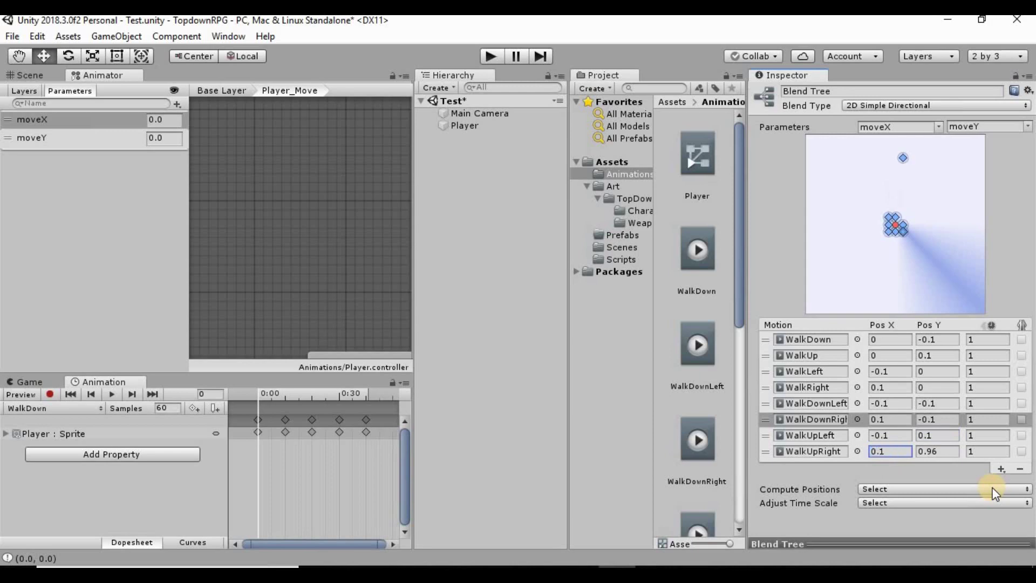
pyautogui.click(939, 451)
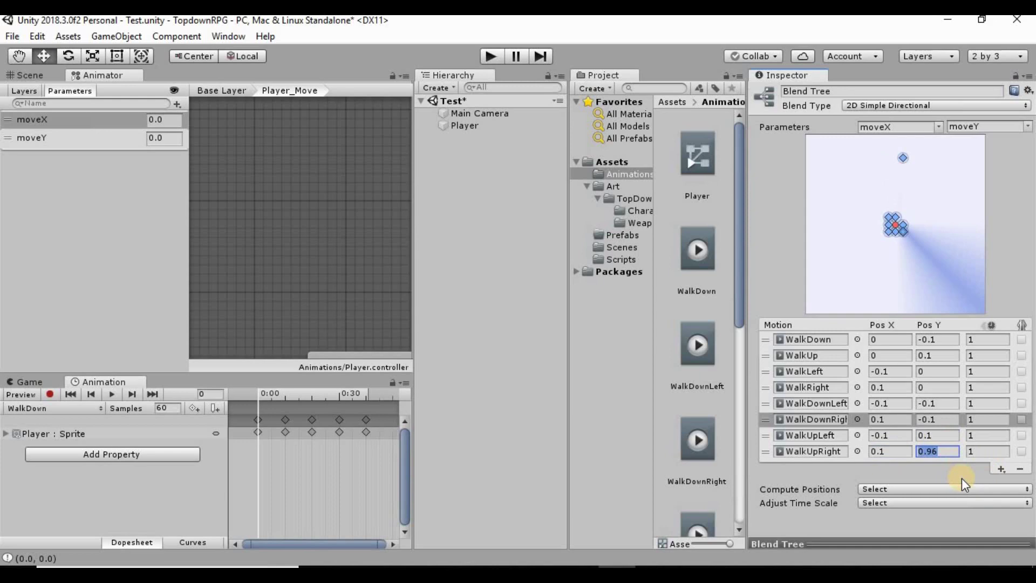
pyautogui.write('.1')
pyautogui.press('Return')
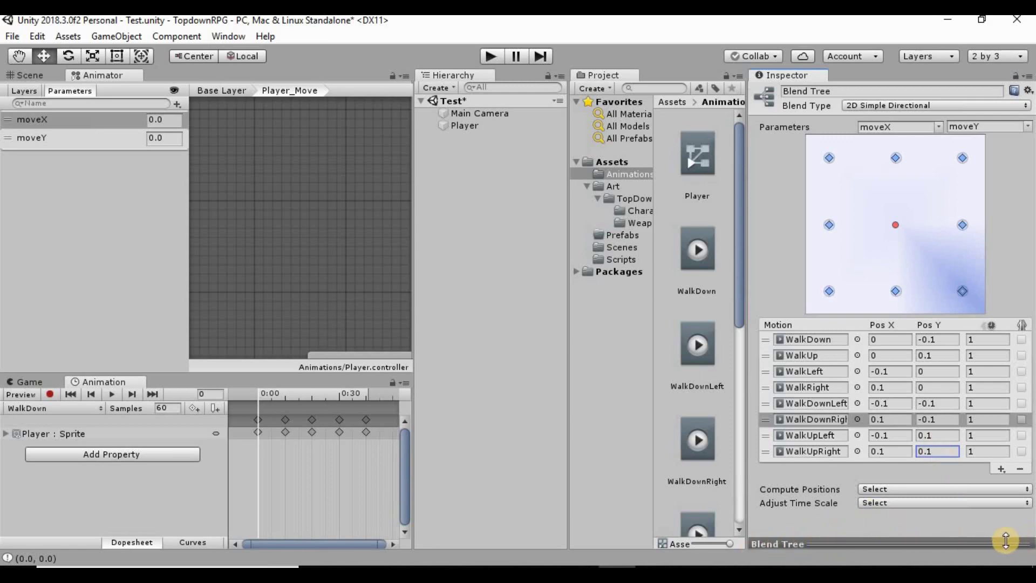
# - Expand the blend tree's animation preview and move the red blend point around the graph to check the directional motions
pyautogui.moveTo(889, 539); pyautogui.dragTo(889, 381)
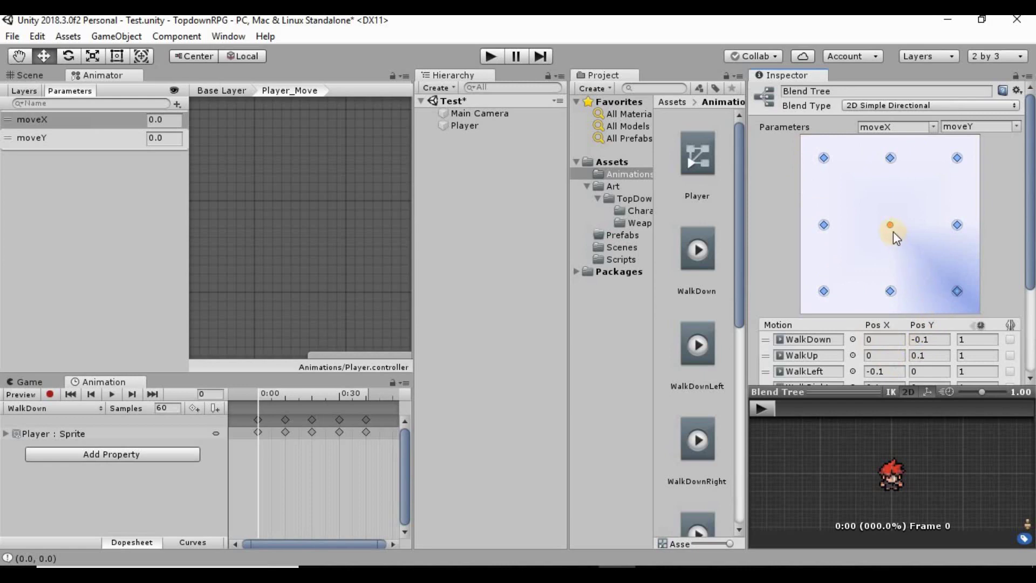
pyautogui.moveTo(892, 226); pyautogui.dragTo(945, 227)
pyautogui.moveTo(943, 203); pyautogui.dragTo(904, 261)
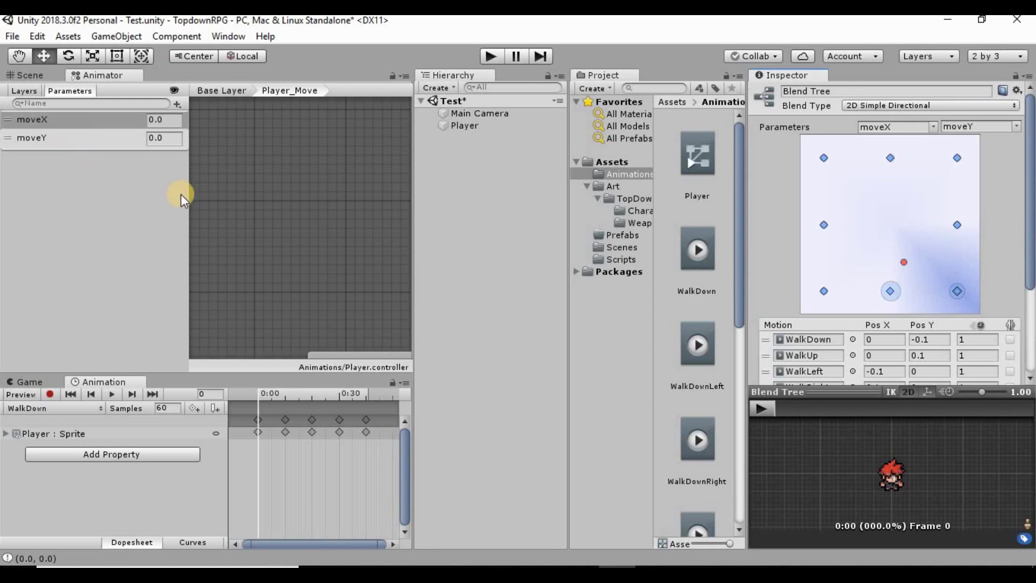
# - Switch to PlayerController.cs in Visual Studio, remove the Debug.Log line from Update, and add a blank line below the myRB field
pyautogui.hotkey('alt', 'Tab')
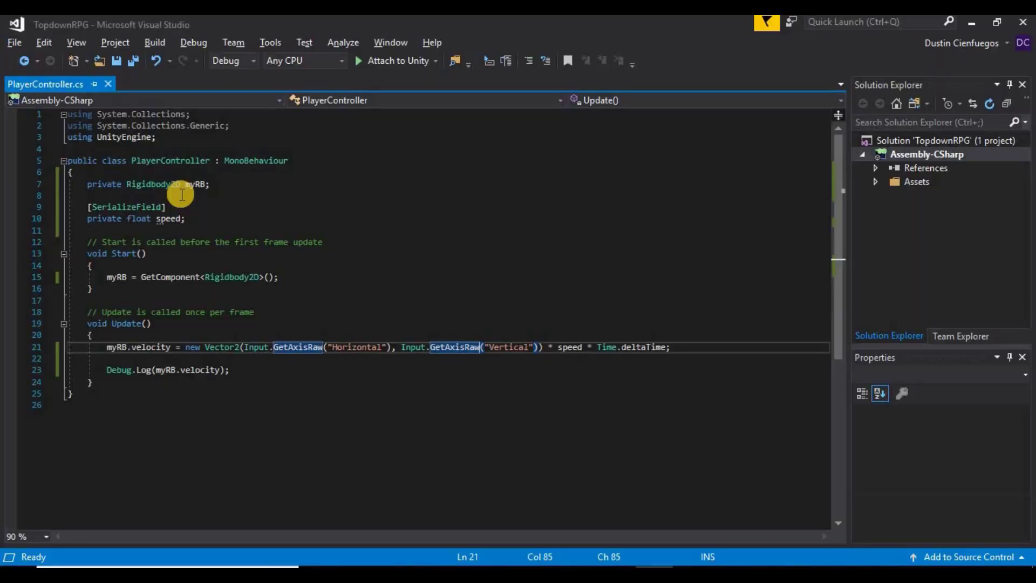
pyautogui.moveTo(240, 371); pyautogui.dragTo(125, 358)
pyautogui.press('Delete')
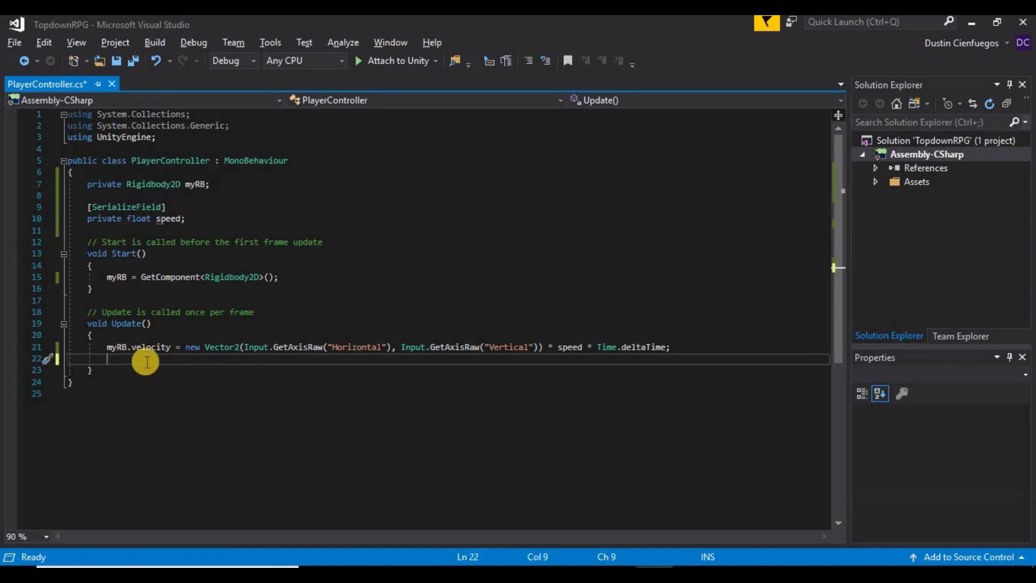
pyautogui.press('Return')
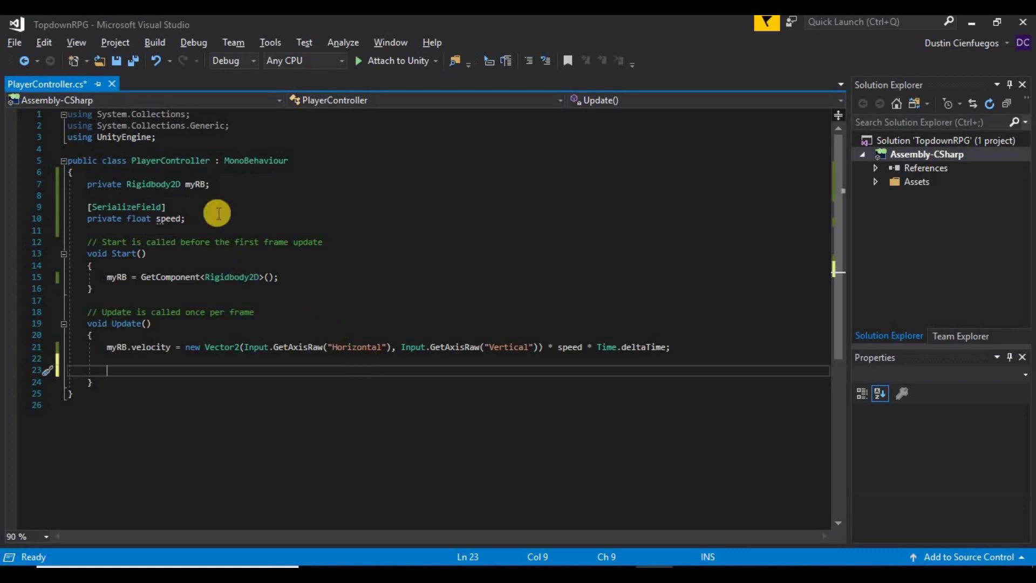
pyautogui.click(228, 184)
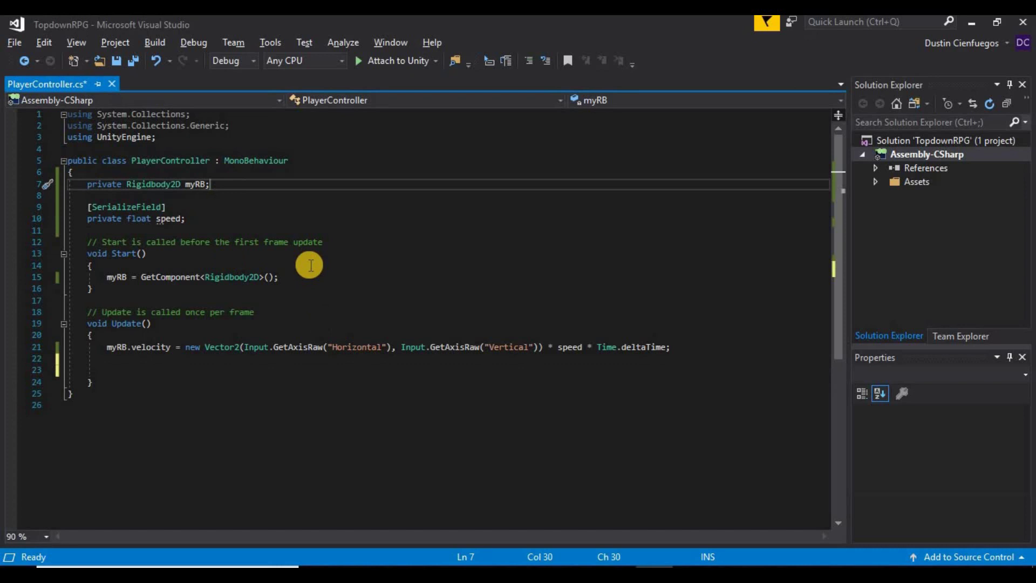
pyautogui.press('Return')
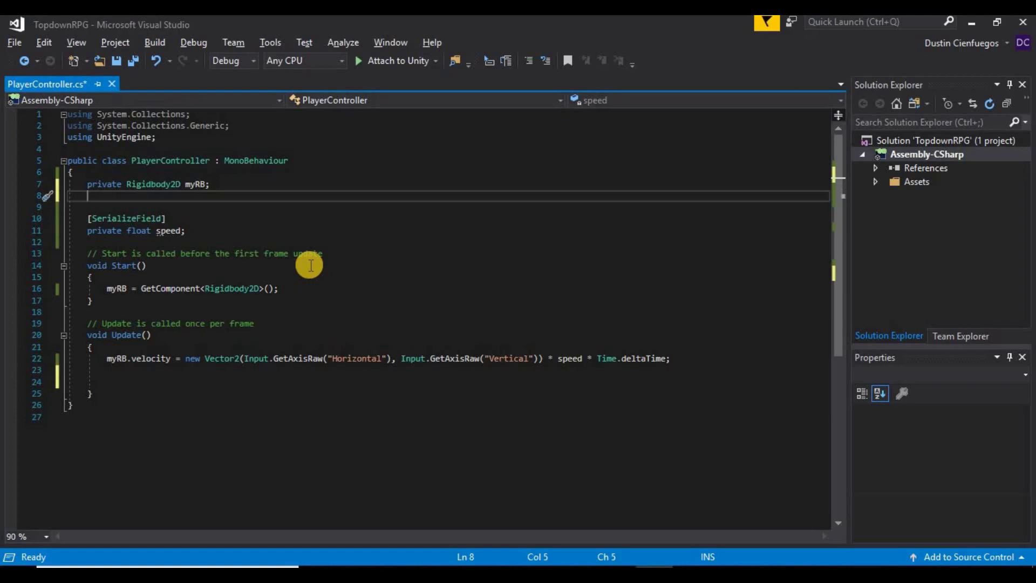
# - Switch to Unity and examine the Player object's Animator component and its assigned Player controller
pyautogui.hotkey('alt', 'Tab')
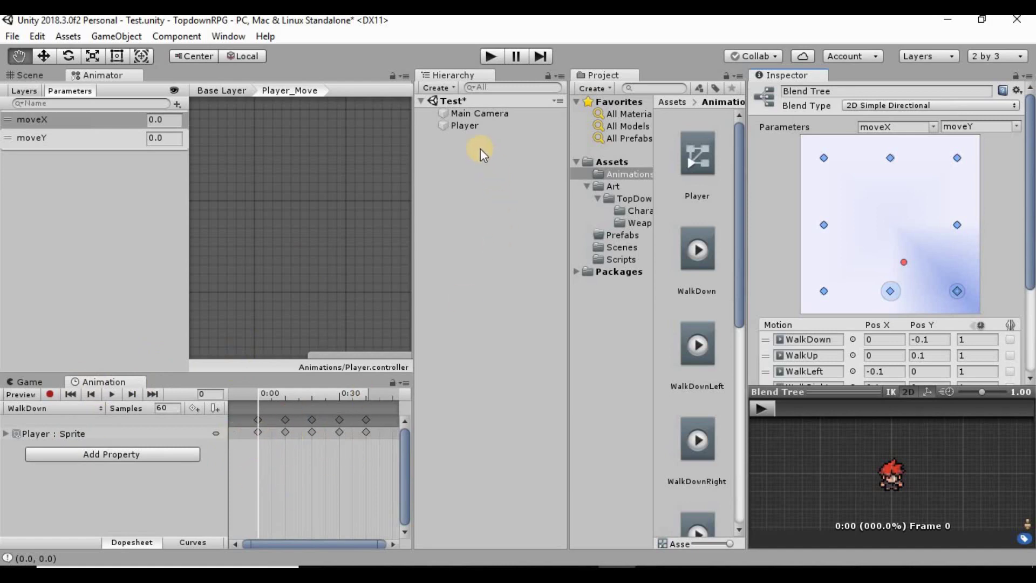
pyautogui.click(471, 125)
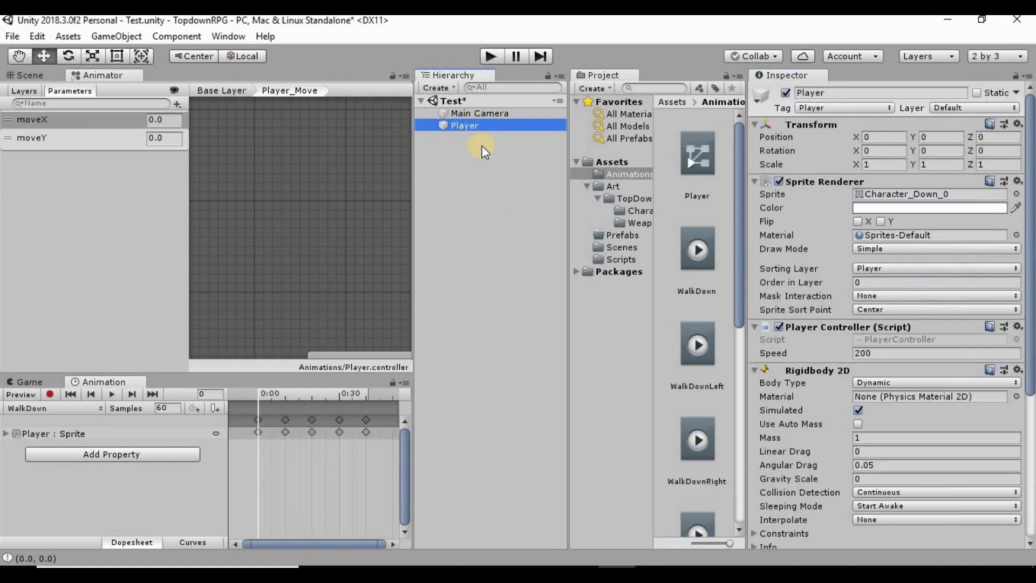
pyautogui.click(1021, 183)
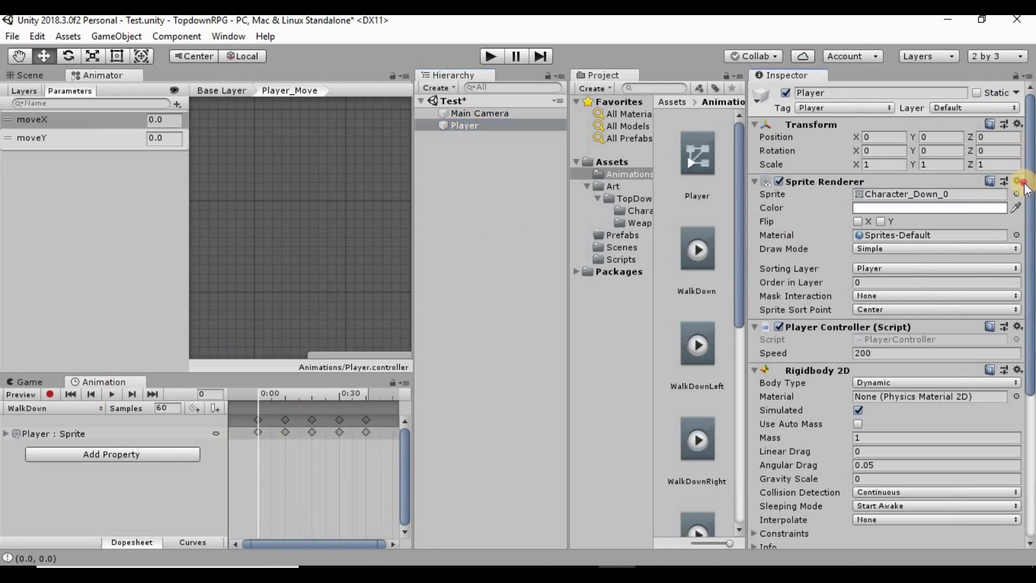
pyautogui.scroll(-10, 1024, 216)
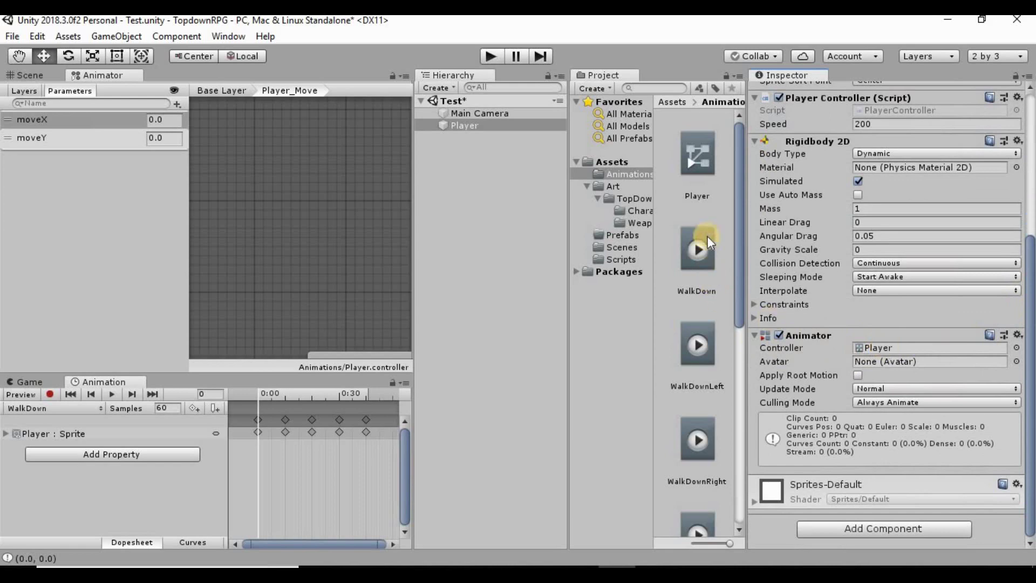
pyautogui.click(698, 163)
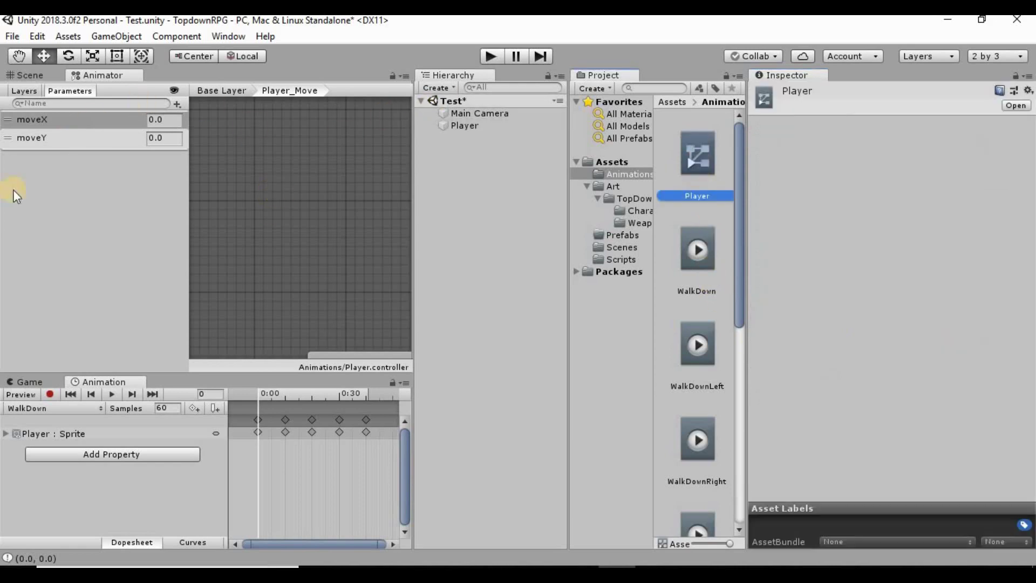
pyautogui.moveTo(711, 151); pyautogui.dragTo(463, 126)
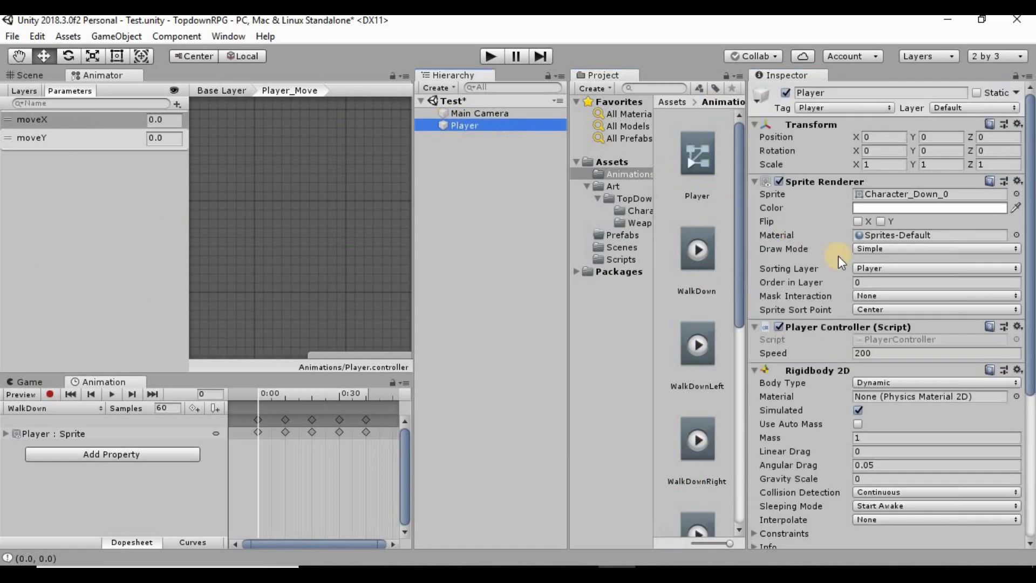
pyautogui.scroll(-5, 851, 339)
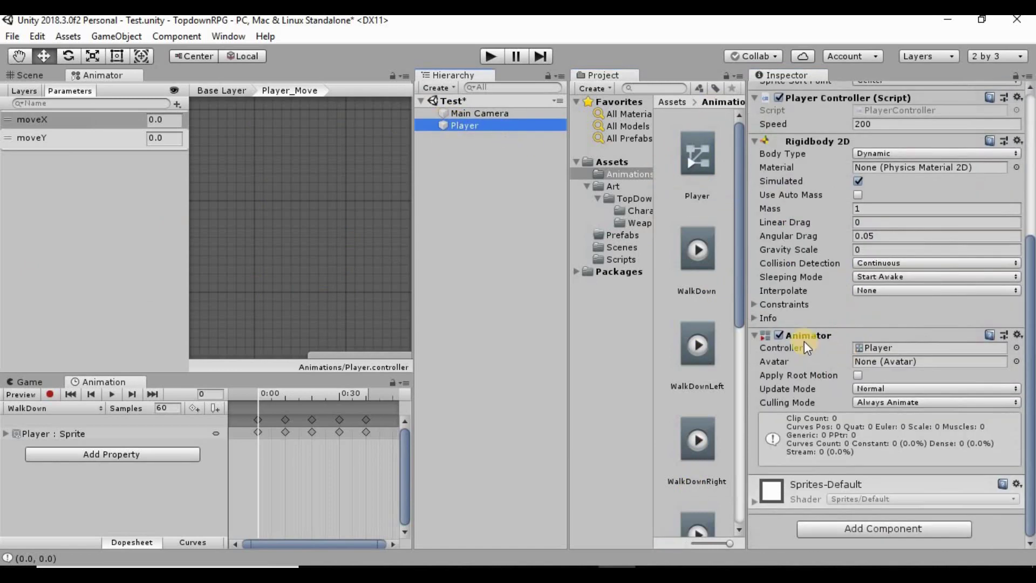
# - Switch back to Visual Studio and declare a private Animator field named myAnim below the myRB field
pyautogui.hotkey('alt', 'Tab')
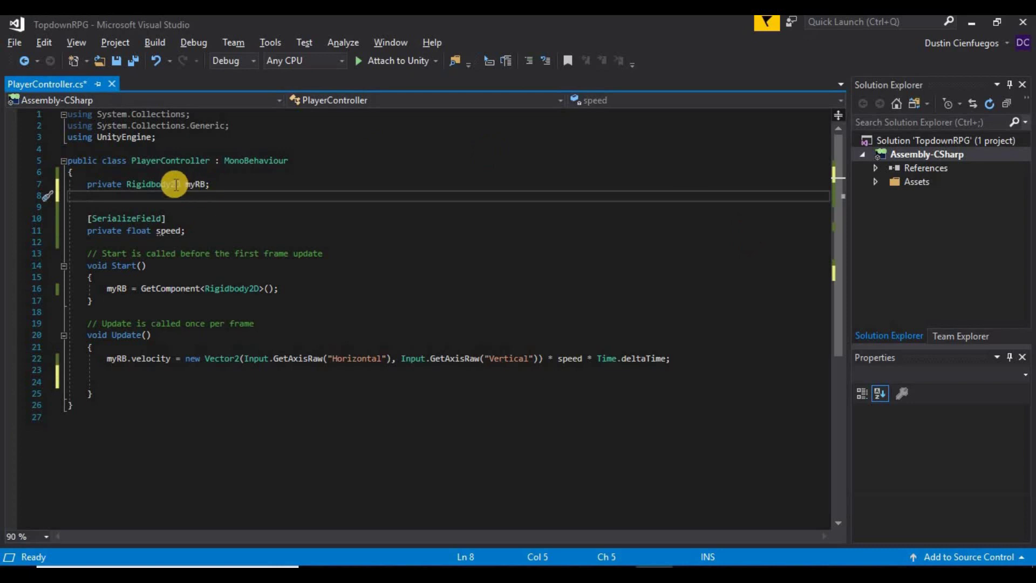
pyautogui.moveTo(210, 185); pyautogui.dragTo(112, 191)
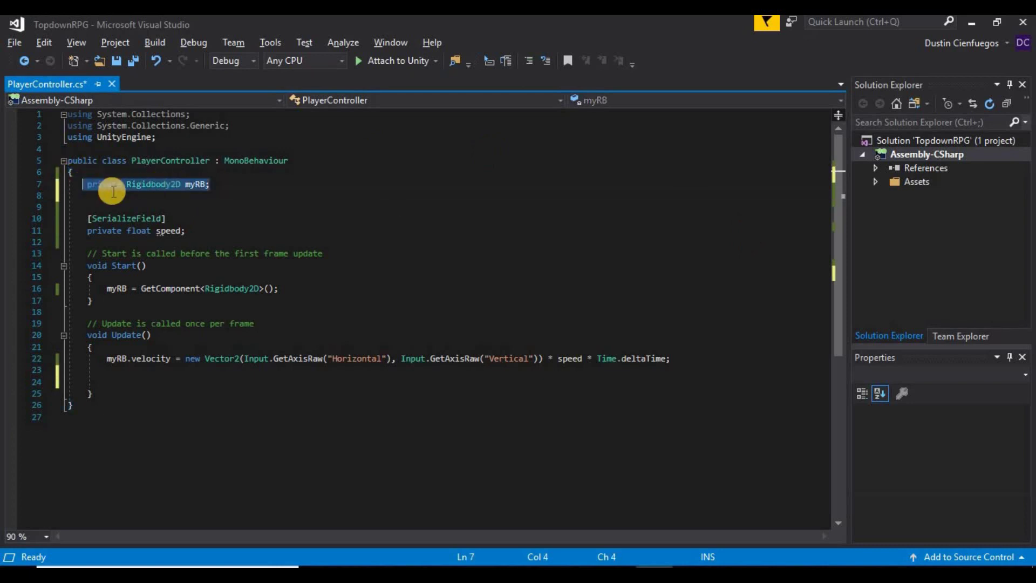
pyautogui.click(174, 198)
pyautogui.write('pri')
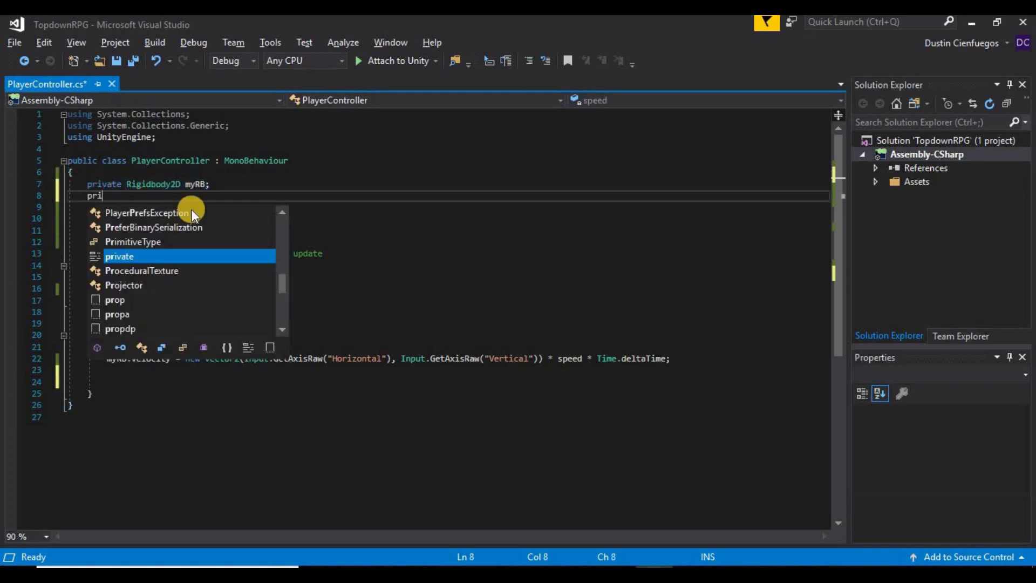
pyautogui.write('vate A')
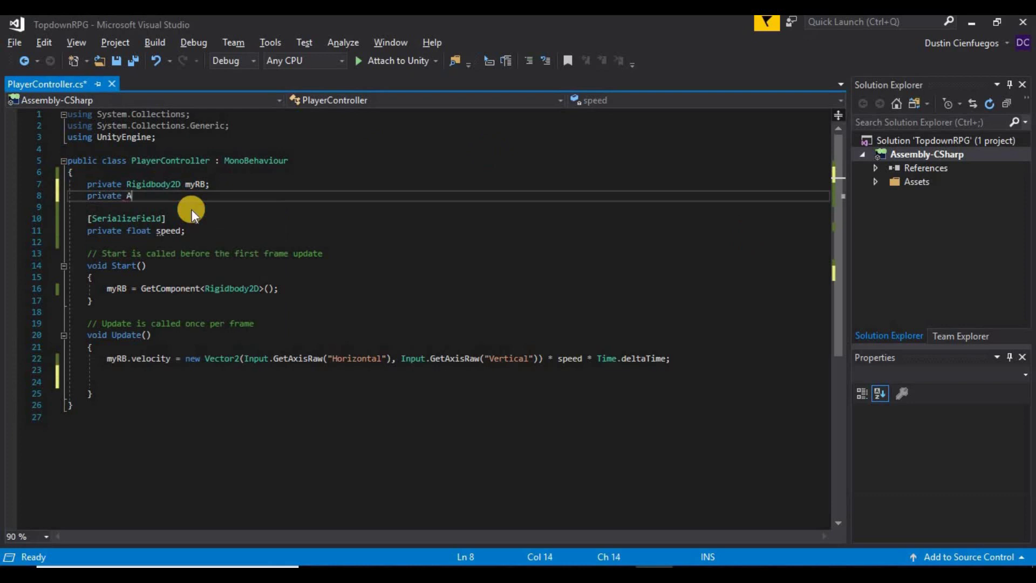
pyautogui.write('nimator')
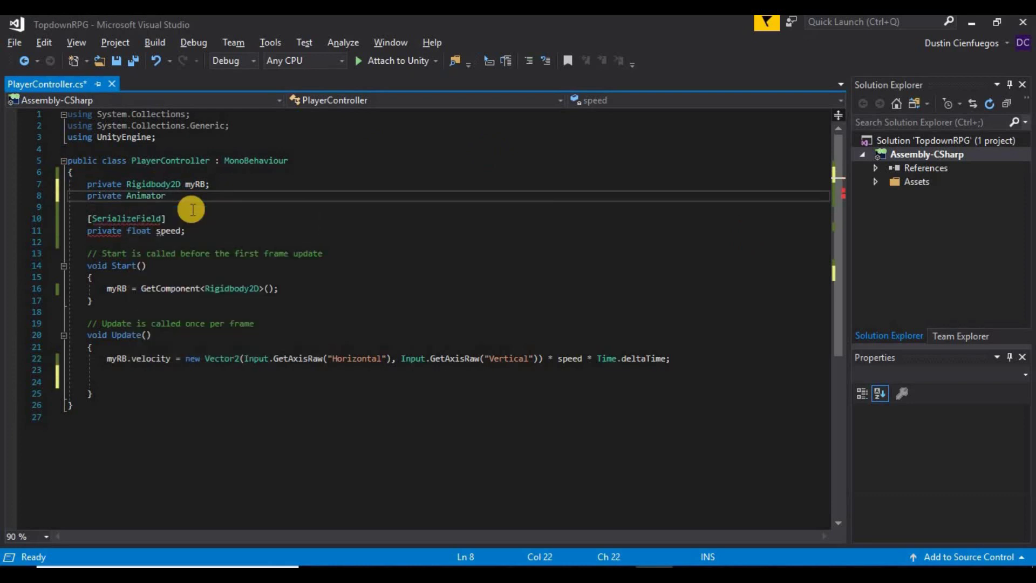
pyautogui.write(' myAnmi')
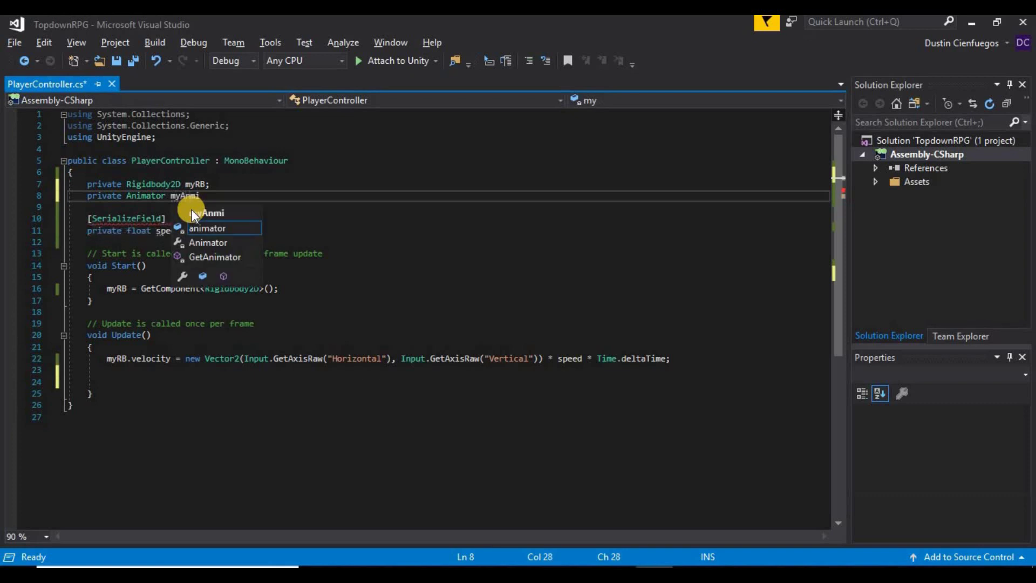
pyautogui.press('BackSpace')
pyautogui.press('BackSpace')
pyautogui.write('im')
pyautogui.press('Escape')
pyautogui.write(';')
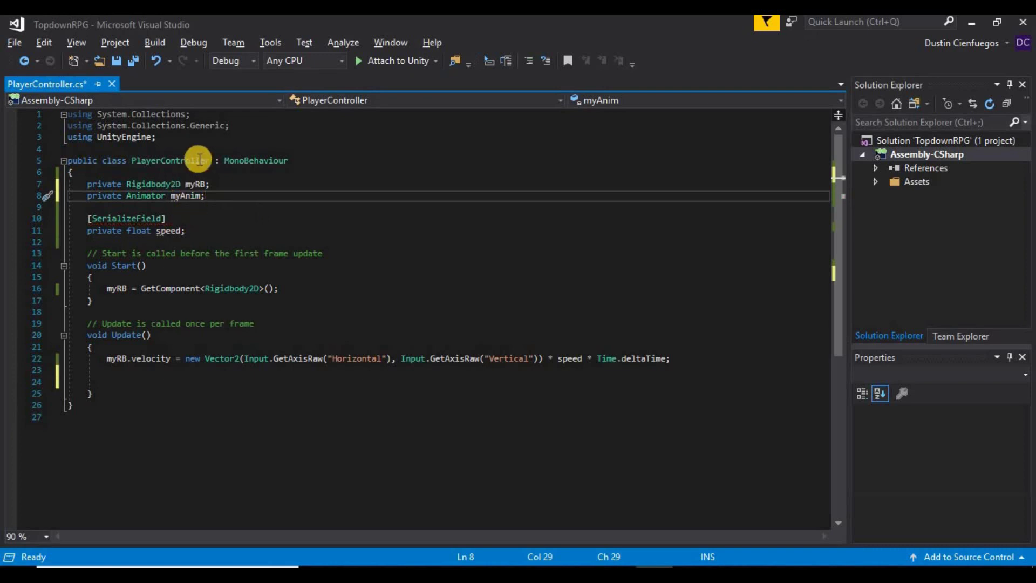
# - In Start, add the line myAnim = GetComponent<Animator>(); below the myRB assignment
pyautogui.click(294, 286)
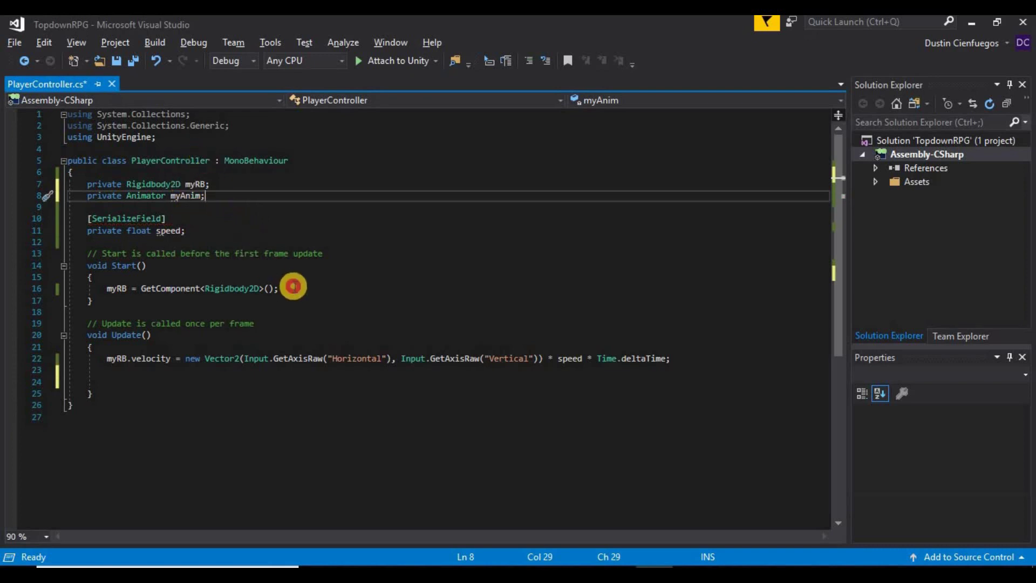
pyautogui.press('Return')
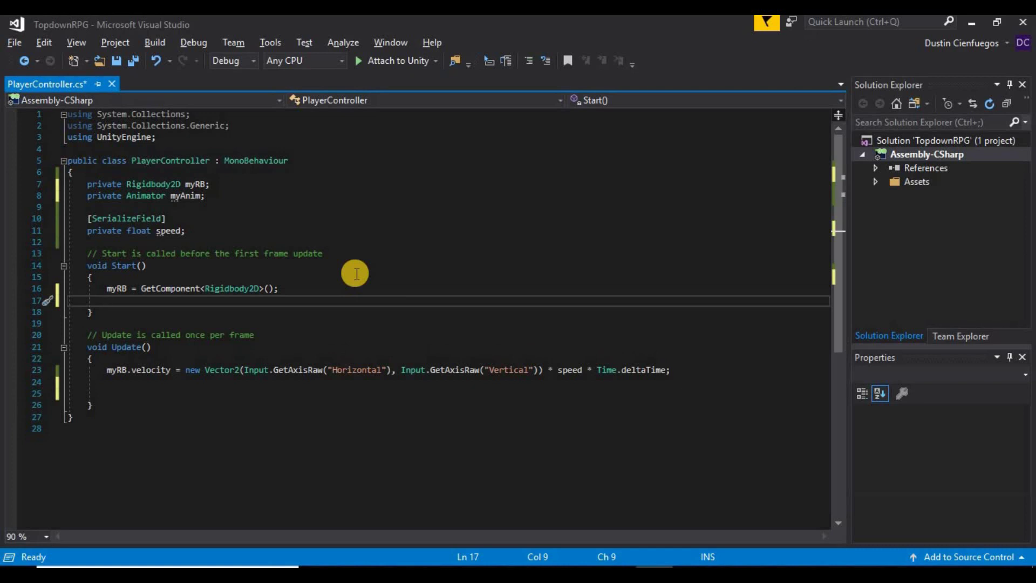
pyautogui.write('myAnim = GetComponent')
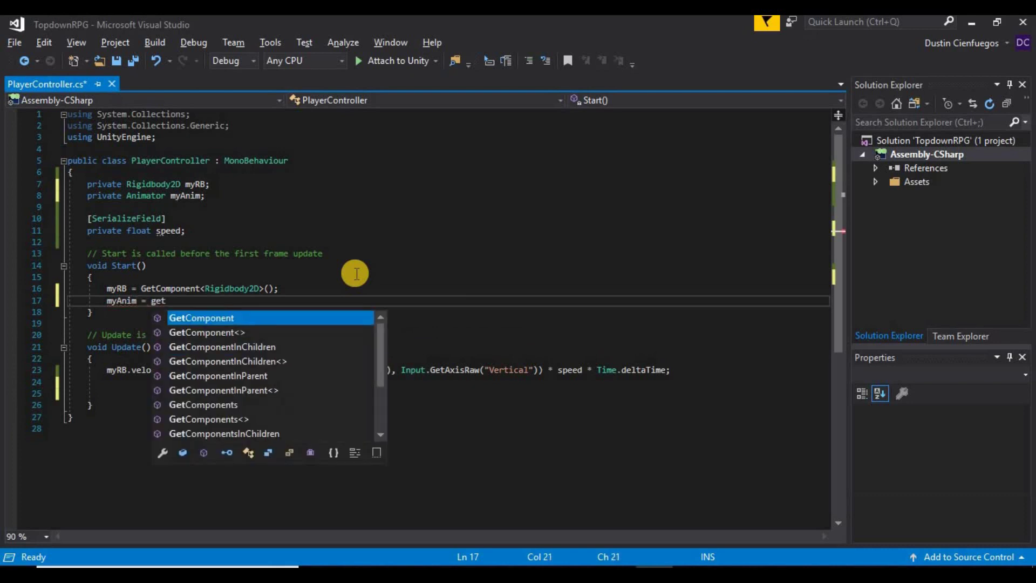
pyautogui.write('<')
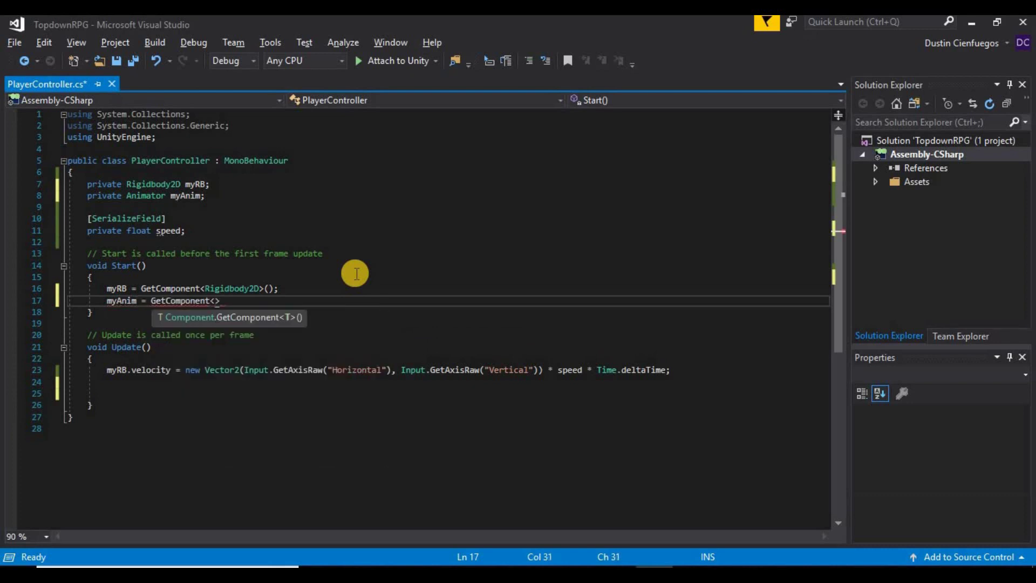
pyautogui.write('Animator')
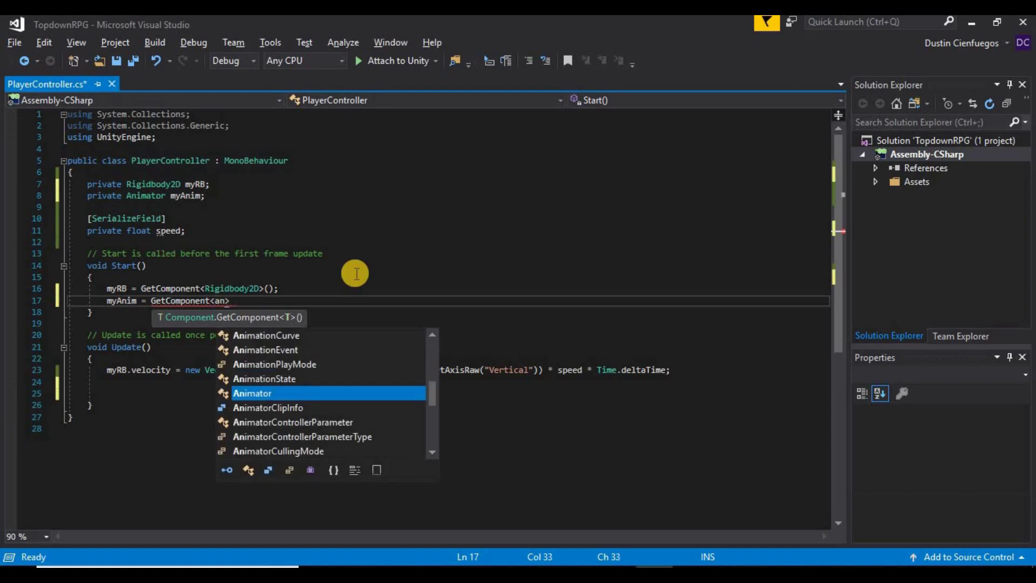
pyautogui.write('>();')
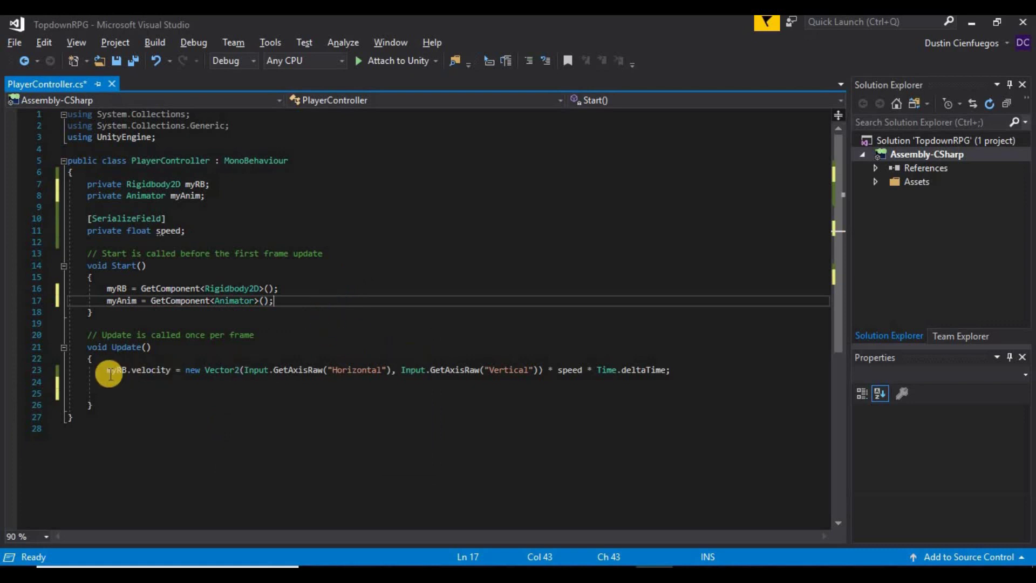
# - Begin a myAnim.SetFloat call in Update, below the velocity assignment
pyautogui.click(162, 389)
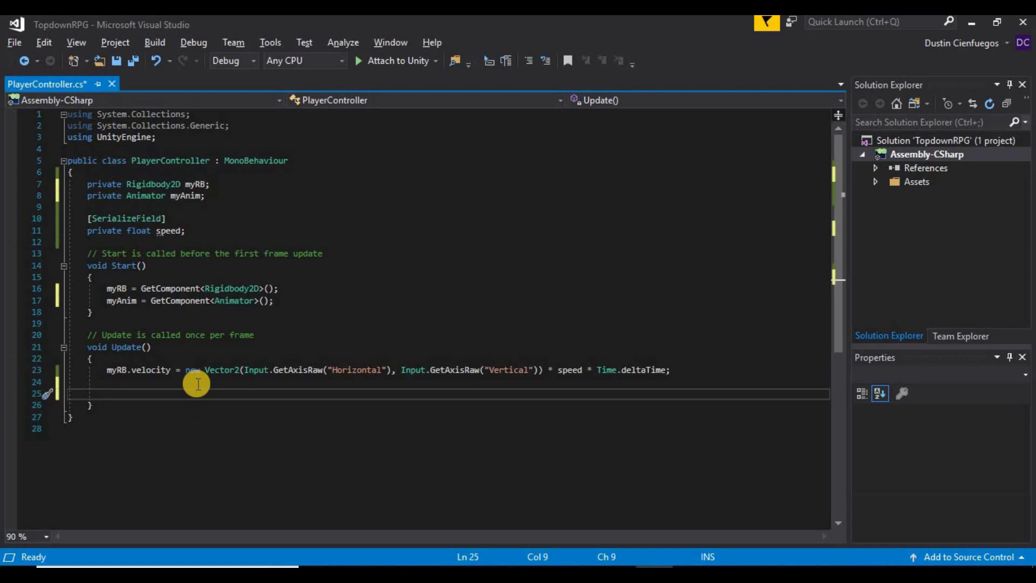
pyautogui.write('myAnim.set')
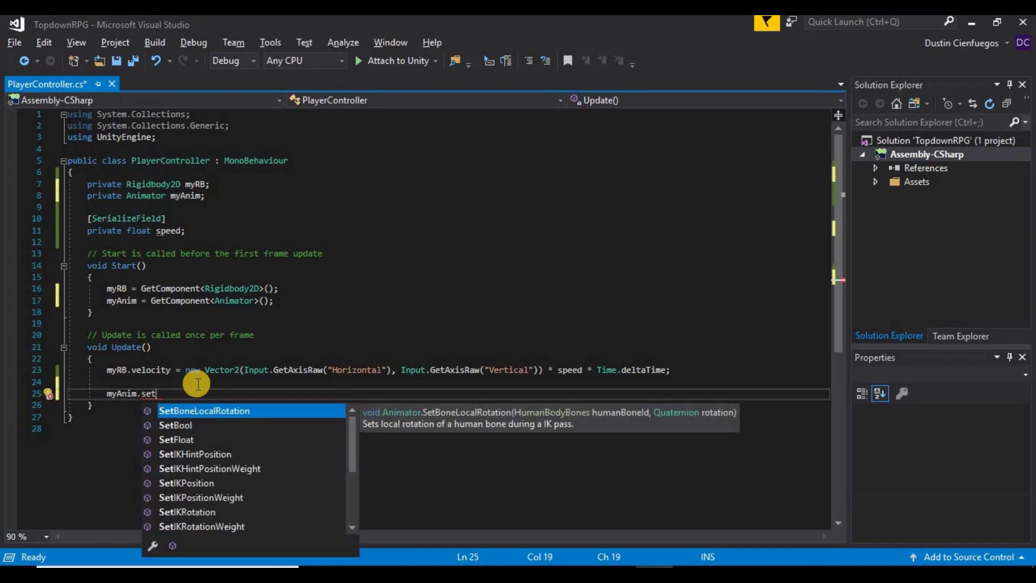
pyautogui.press('Down')
pyautogui.press('Down')
pyautogui.press('Tab')
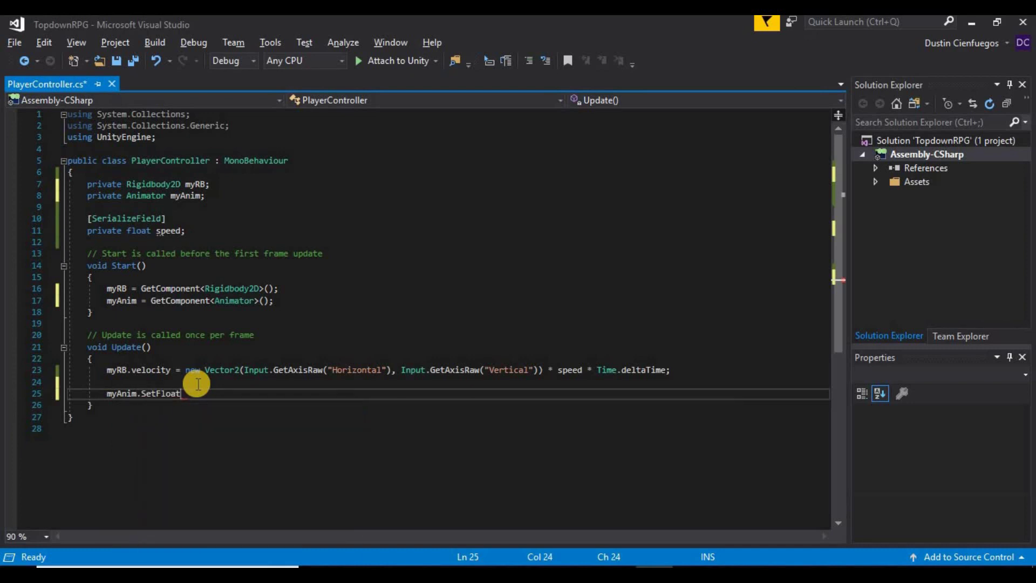
# - Check the parameter name in Unity's Animator, return to Visual Studio and enter "moveX" as the SetFloat call's first argument
pyautogui.hotkey('alt', 'Tab')
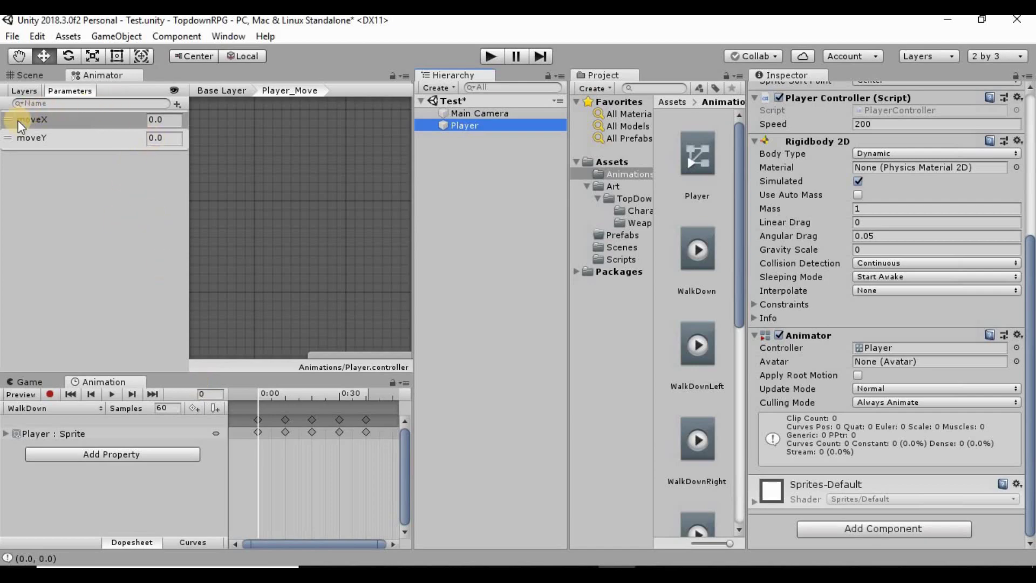
pyautogui.hotkey('alt', 'Tab')
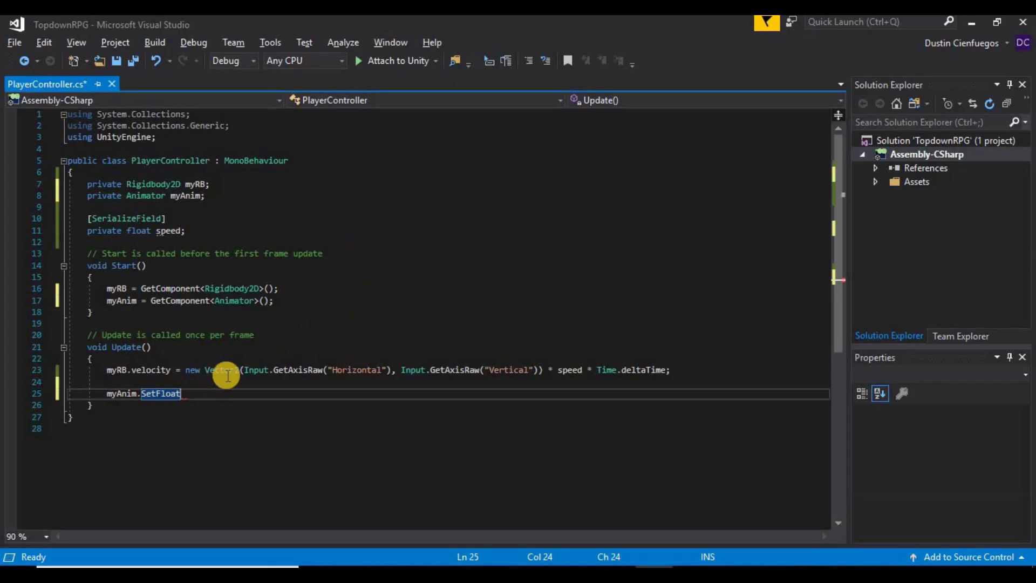
pyautogui.moveTo(228, 376)
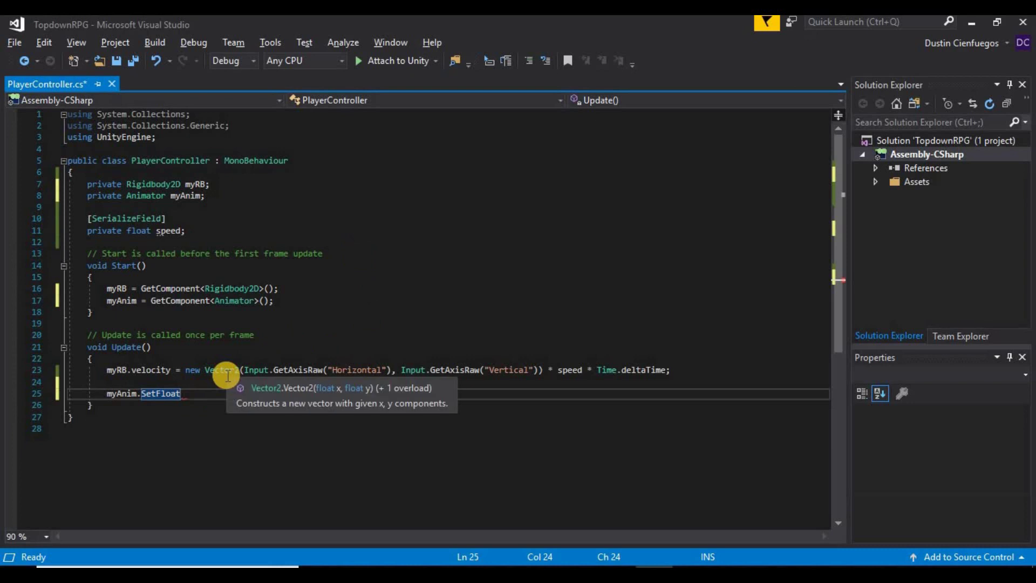
pyautogui.write('(')
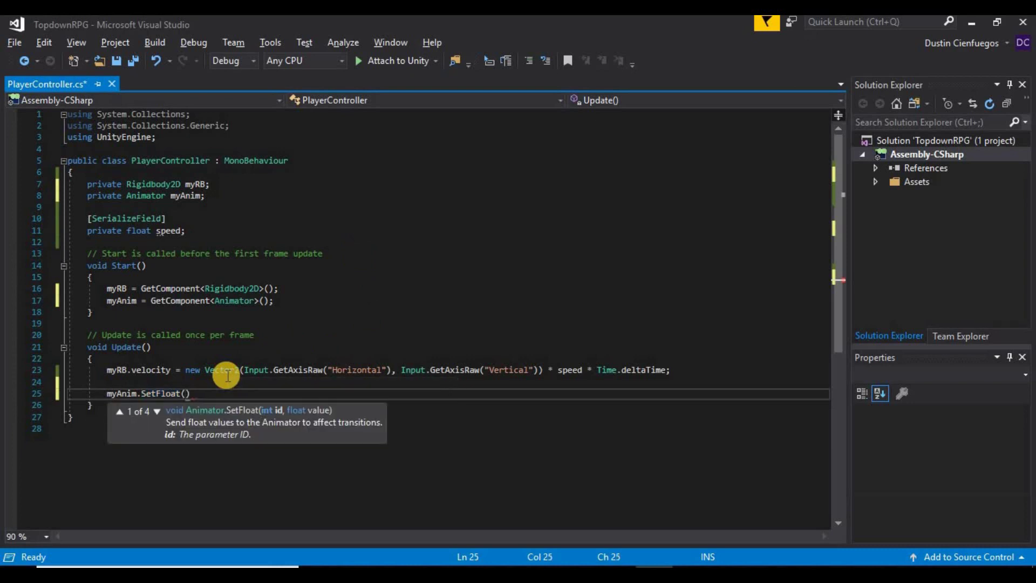
pyautogui.write('"')
pyautogui.write('moveX",')
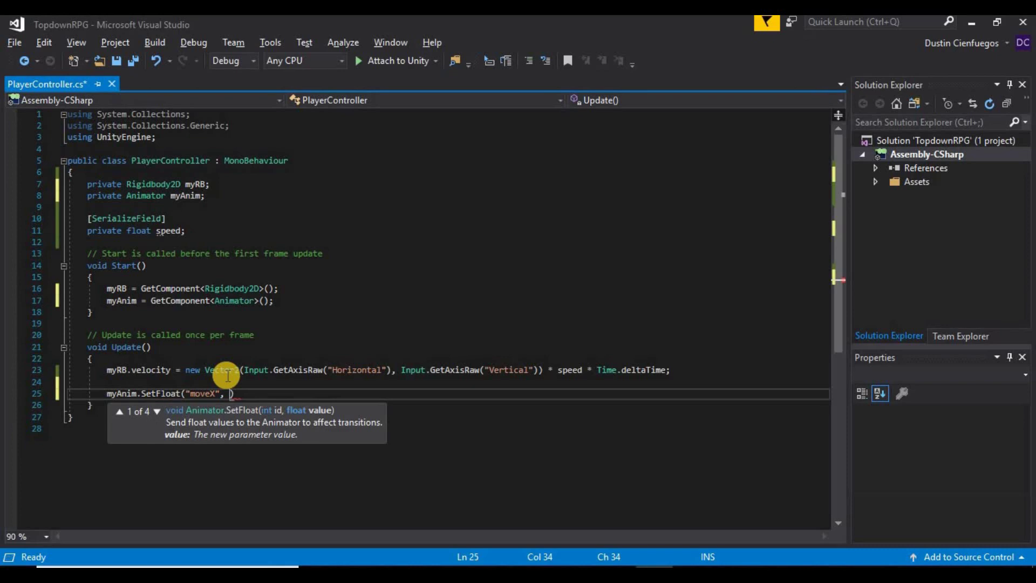
# - Pass myRB.velocity.x as the second argument of the moveX SetFloat call and complete the statement
pyautogui.write('the')
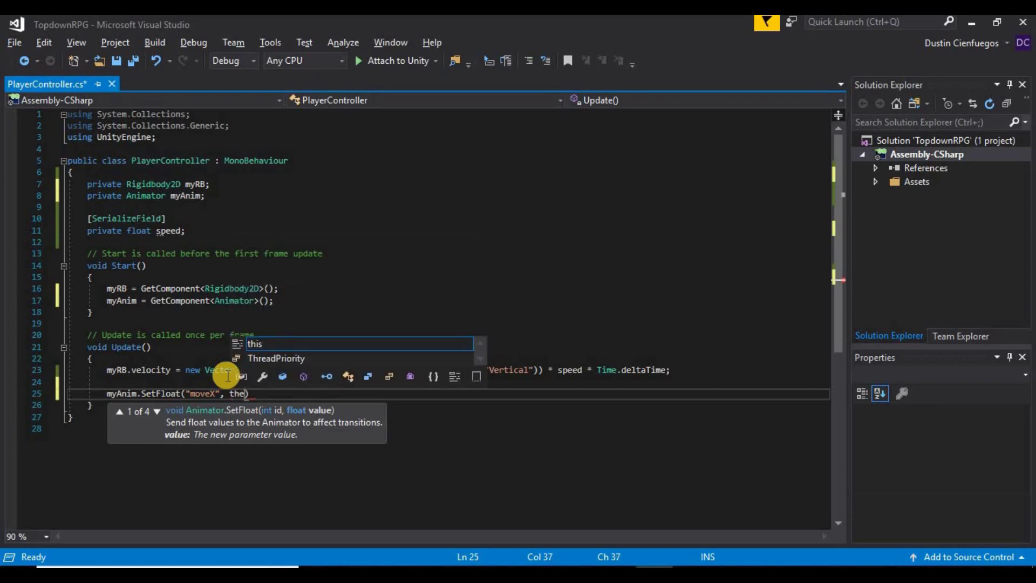
pyautogui.press('BackSpace')
pyautogui.press('BackSpace')
pyautogui.write('my')
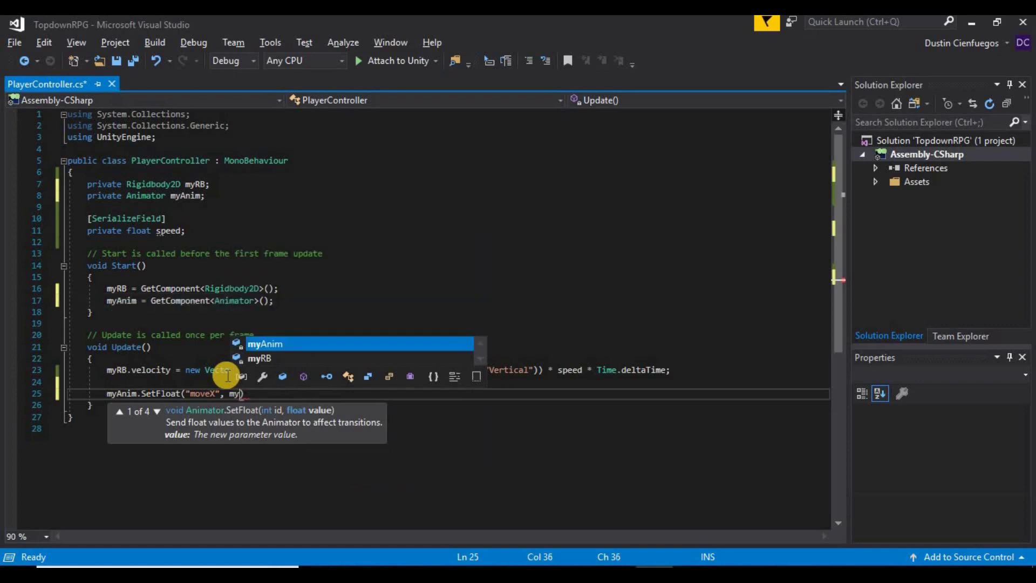
pyautogui.write('R')
pyautogui.press('Tab')
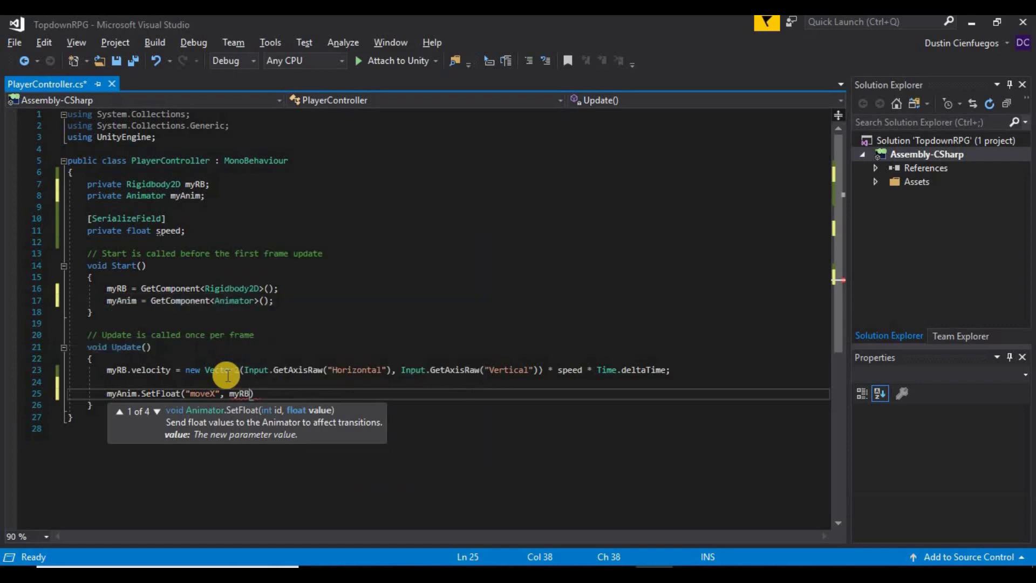
pyautogui.write('.vel')
pyautogui.press('Tab')
pyautogui.write('.x')
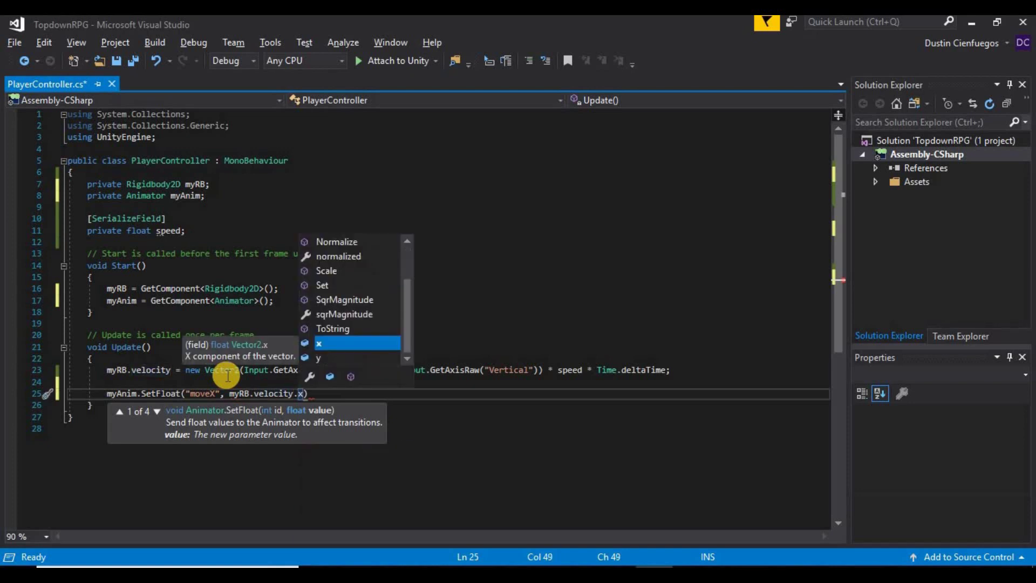
pyautogui.write(');')
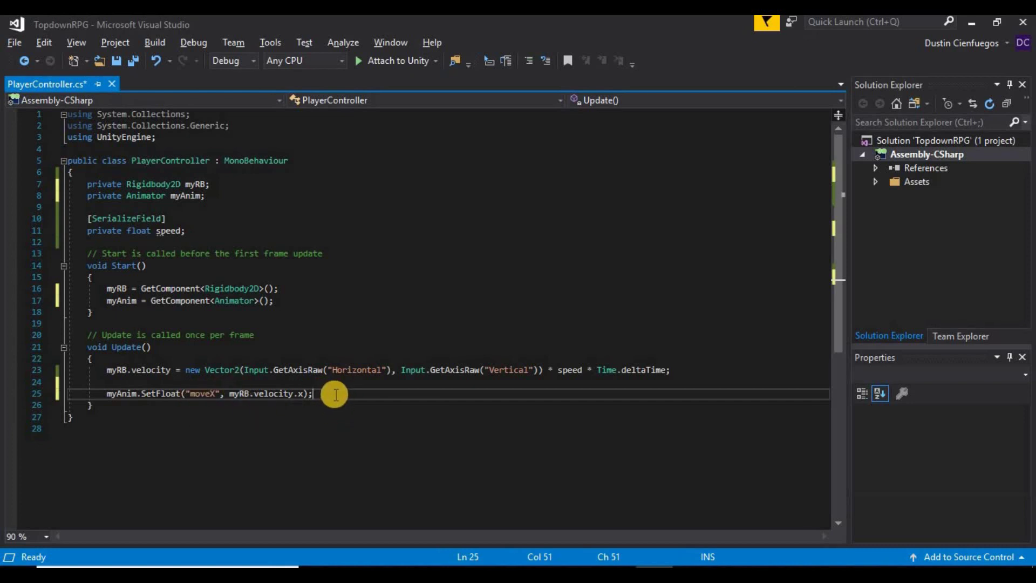
# - Duplicate the moveX SetFloat line directly below itself in Update
pyautogui.moveTo(334, 394); pyautogui.dragTo(102, 394)
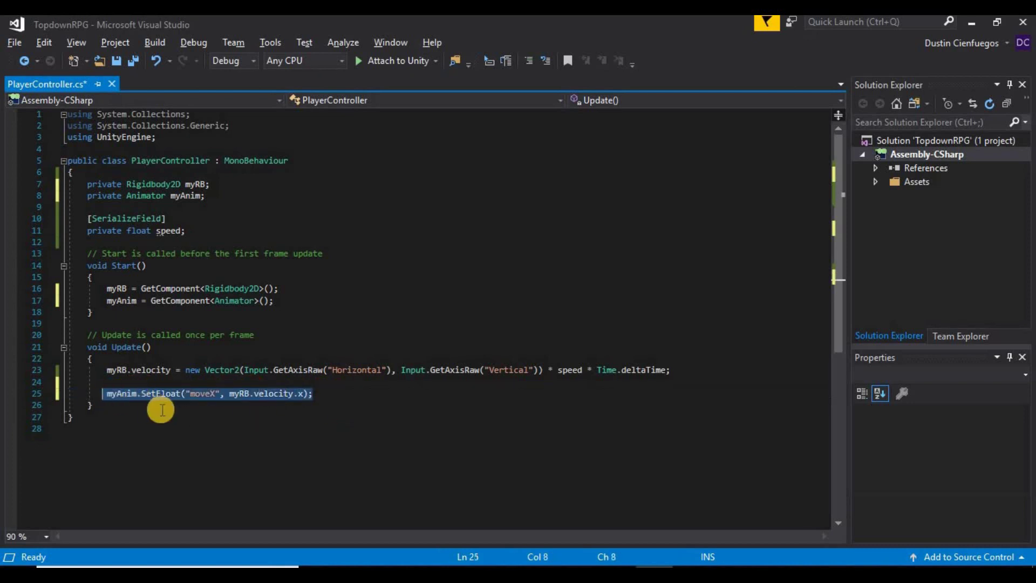
pyautogui.click(312, 395)
pyautogui.hotkey('shift', 'Home')
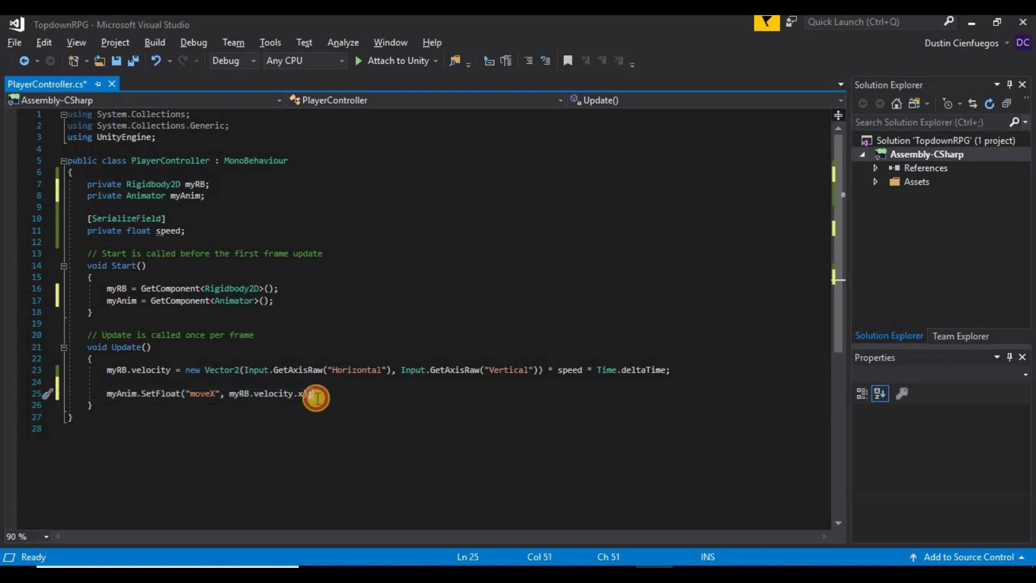
pyautogui.hotkey('shift', 'Home')
pyautogui.hotkey('ctrl', 'c')
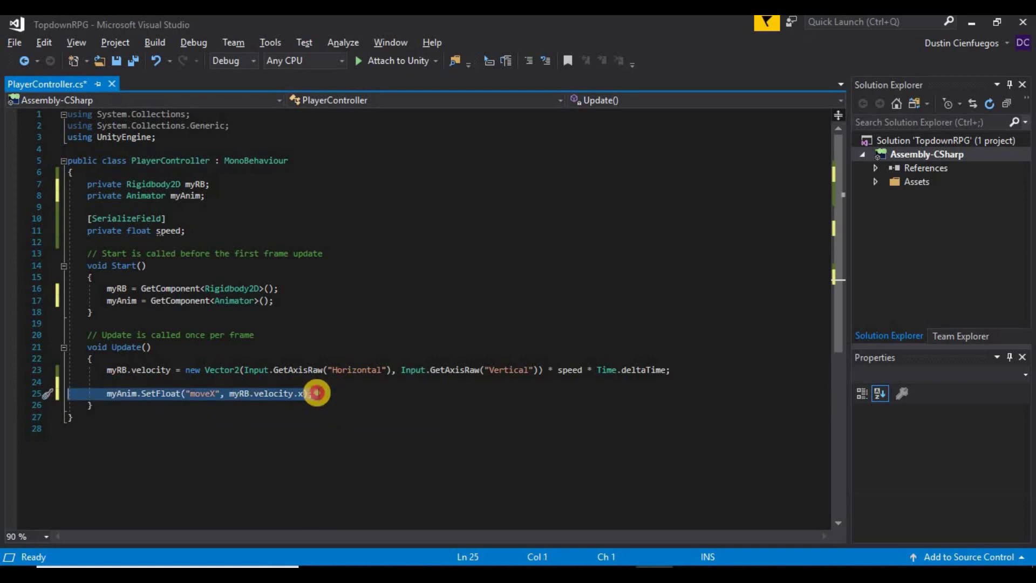
pyautogui.click(317, 394)
pyautogui.hotkey('ctrl', 'v')
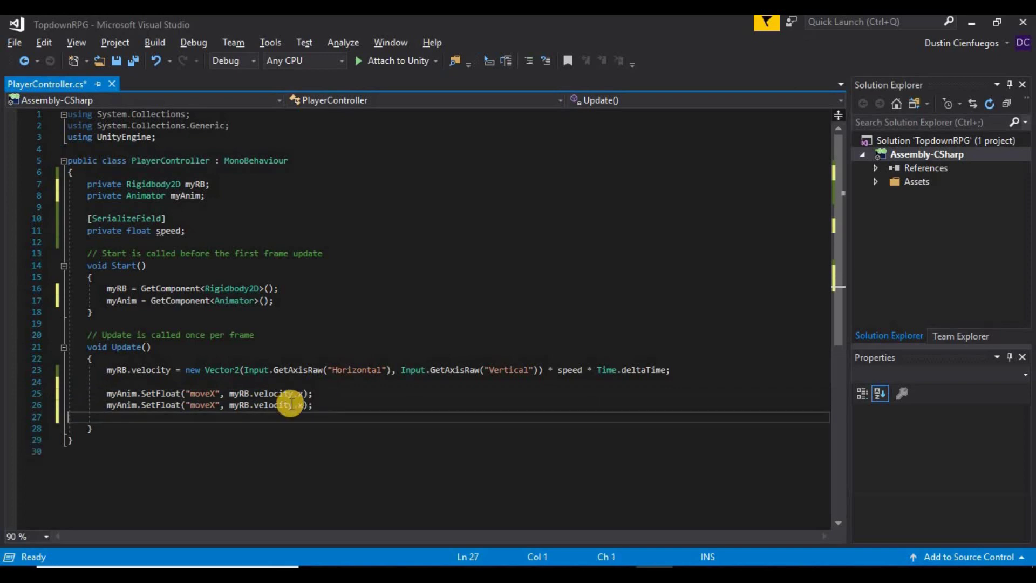
# - Change the duplicated line to myAnim.SetFloat("moveY", myRB.velocity.y); and save the PlayerController script
pyautogui.click(211, 405)
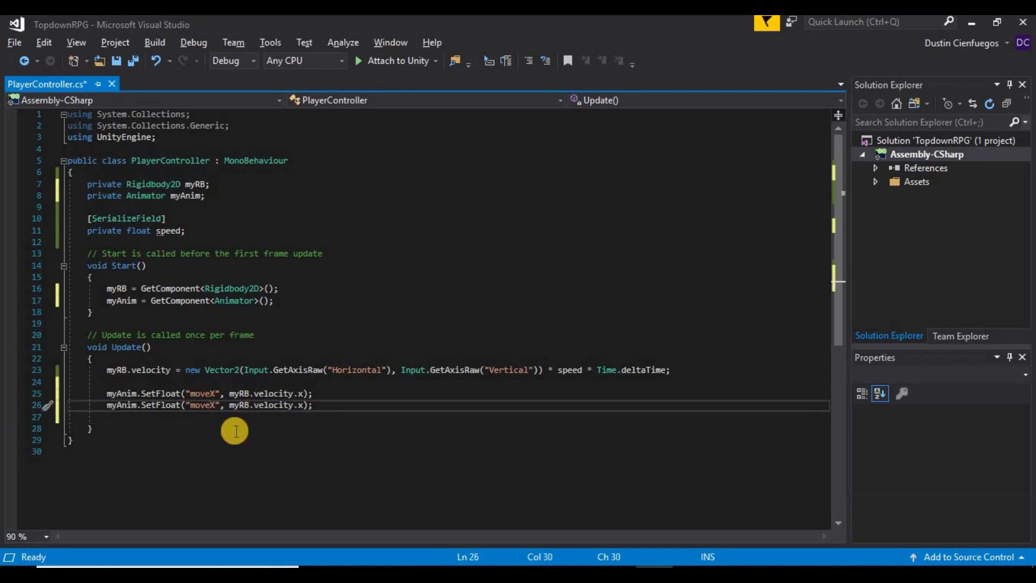
pyautogui.press('Delete')
pyautogui.write('Y')
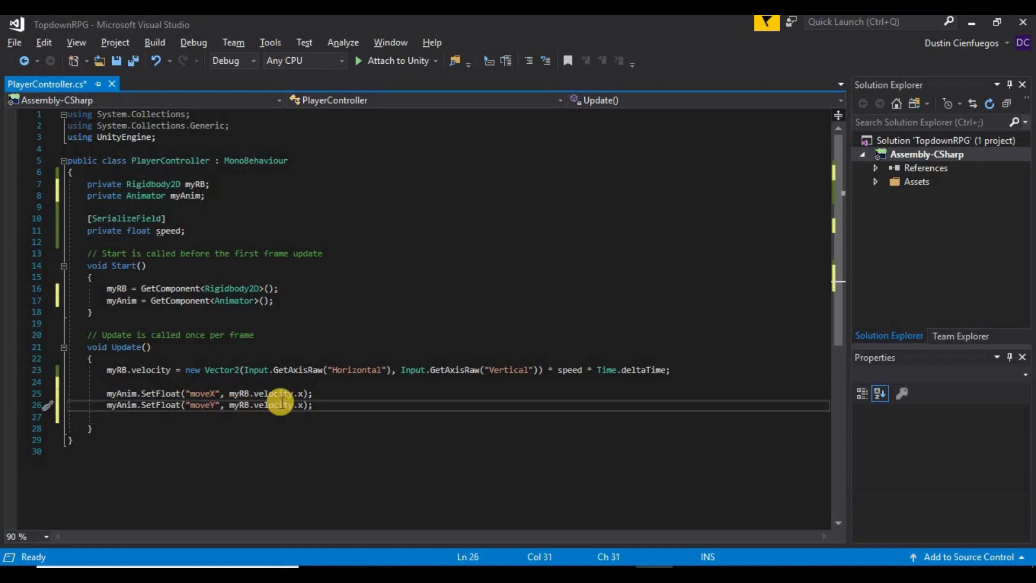
pyautogui.click(305, 405)
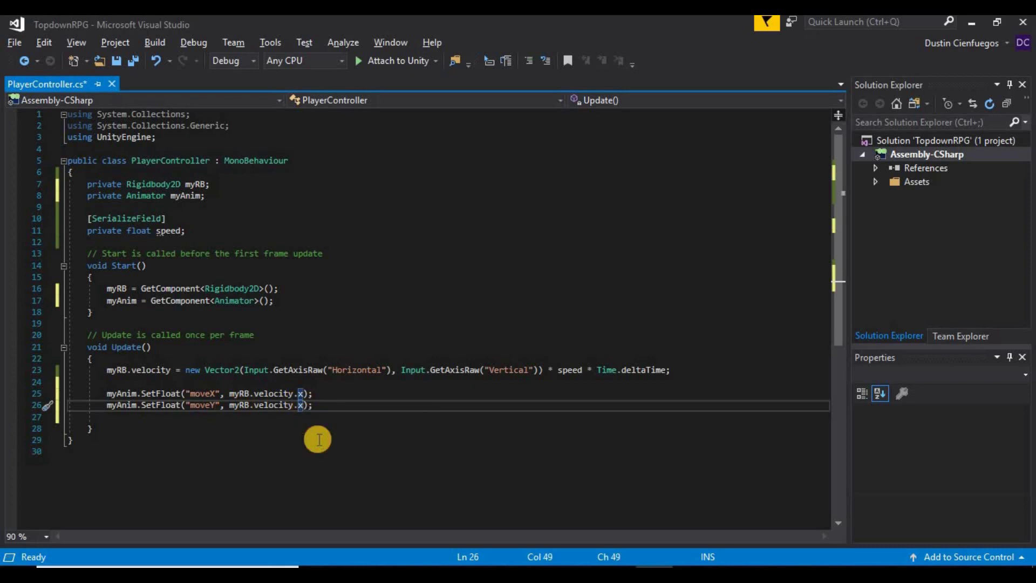
pyautogui.press('BackSpace')
pyautogui.write('y')
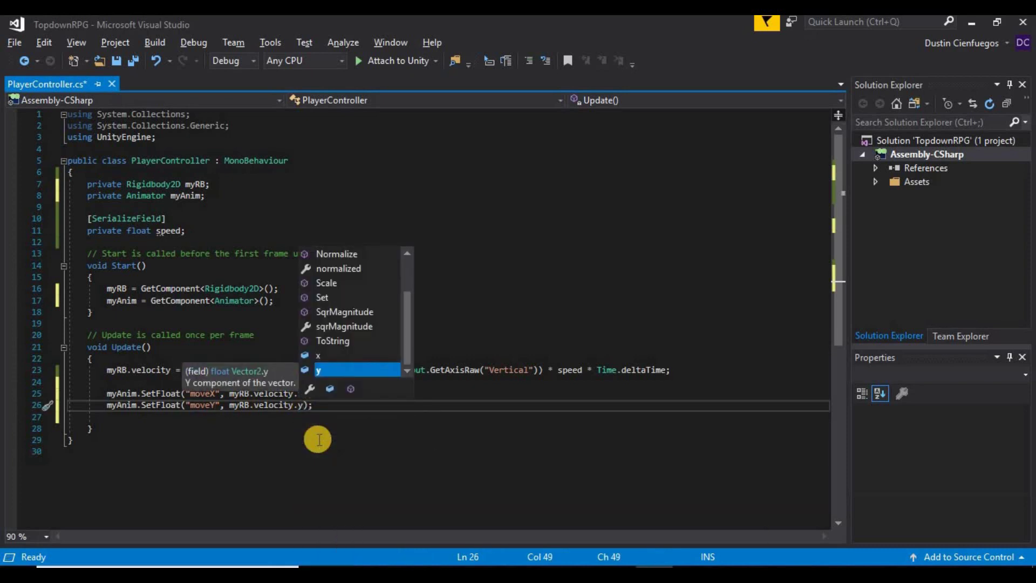
pyautogui.press('Escape')
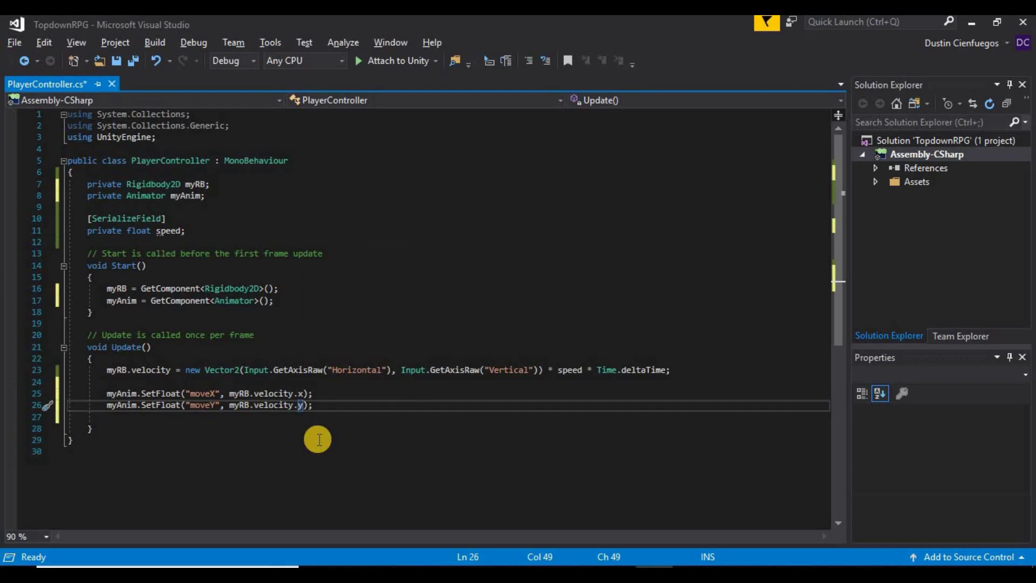
pyautogui.hotkey('ctrl', 's')
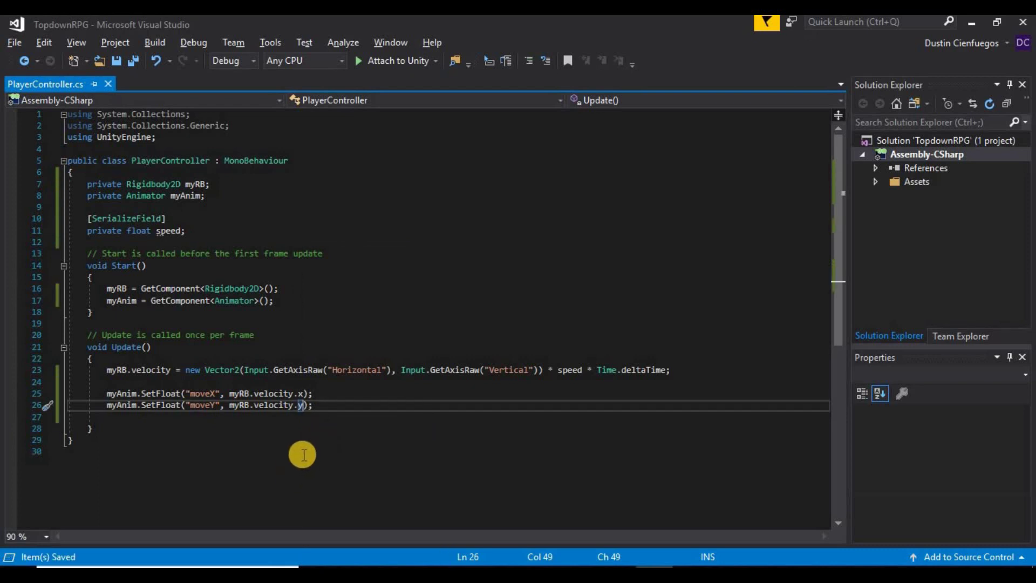
# - Switch to Unity, run the game and walk the Player in all directions to test the walking animations
pyautogui.hotkey('alt', 'Tab')
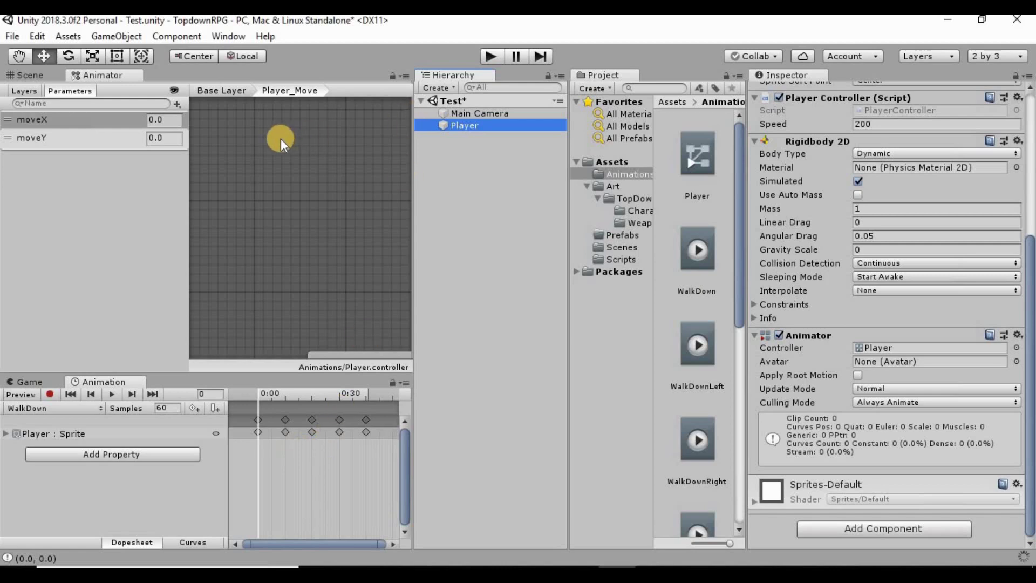
pyautogui.click(490, 56)
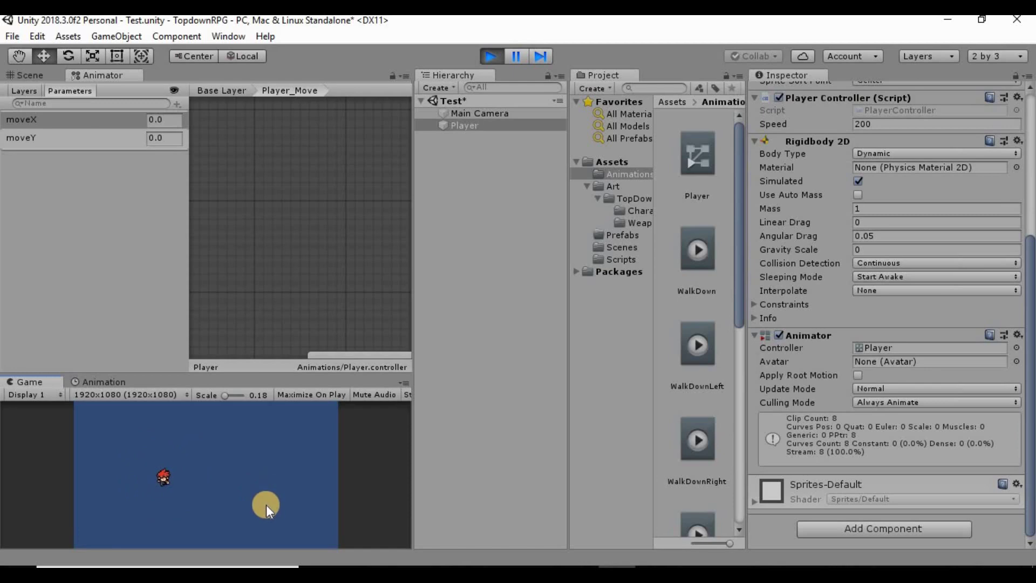
pyautogui.press('Right')
pyautogui.press('Left')
pyautogui.press('Down')
pyautogui.press('Down')
pyautogui.press('Up')
pyautogui.press('Down')
pyautogui.press('Up')
pyautogui.press('Left')
pyautogui.press('Down')
pyautogui.press('Right')
pyautogui.press('Up')
pyautogui.press('Right')
pyautogui.press('Down')
pyautogui.press('Left')
pyautogui.press('Up')
pyautogui.press('Left')
pyautogui.press('Down')
pyautogui.press('Right')
pyautogui.press('Up')
pyautogui.press('Left')
pyautogui.press('Down')
pyautogui.press('Right')
pyautogui.press('Up')
pyautogui.press('Left')
pyautogui.press('Down')
pyautogui.press('Right')
pyautogui.press('Up')
pyautogui.press('Left')
pyautogui.press('Down')
pyautogui.press('Right')
pyautogui.press('Up')
pyautogui.press('Left')
pyautogui.press('Down')
pyautogui.press('Right')
pyautogui.press('Up')
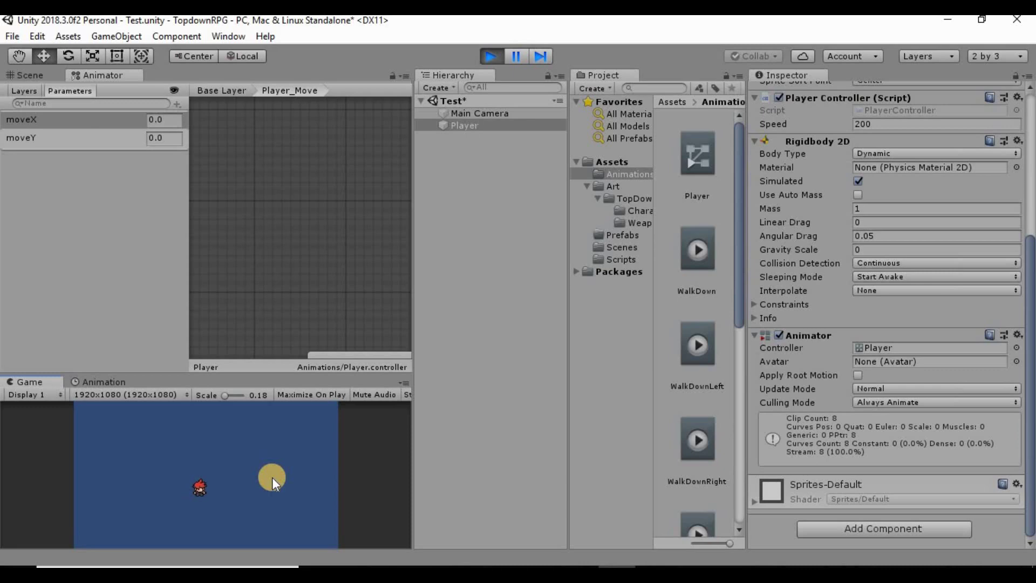
pyautogui.press('w')
pyautogui.press('d')
pyautogui.press('a')
pyautogui.press('d')
pyautogui.press('d')
pyautogui.press('d')
pyautogui.press('d')
pyautogui.press('a')
pyautogui.press('a')
pyautogui.press('s')
pyautogui.press('d')
pyautogui.press('Up')
pyautogui.press('Left')
pyautogui.press('Right')
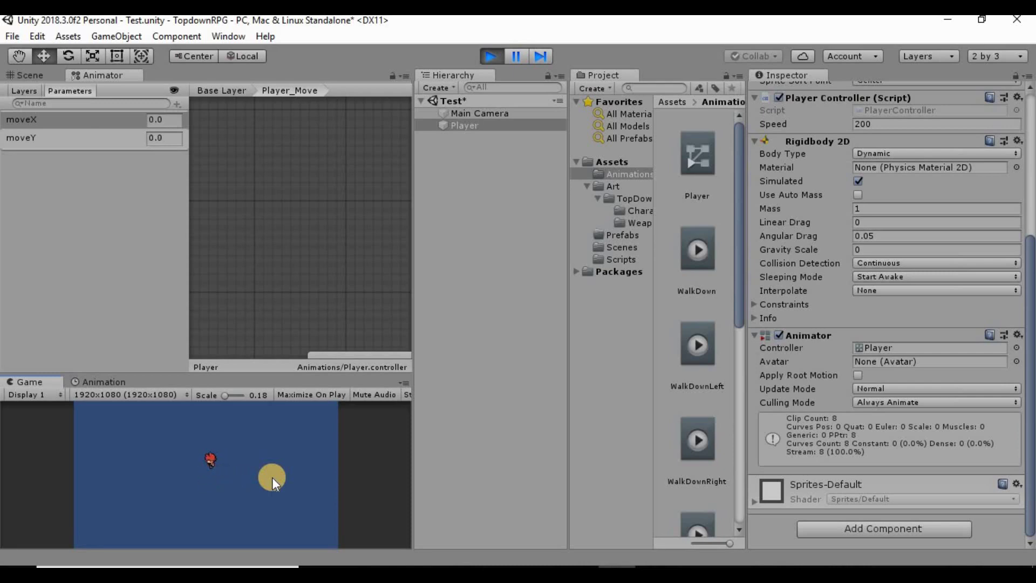